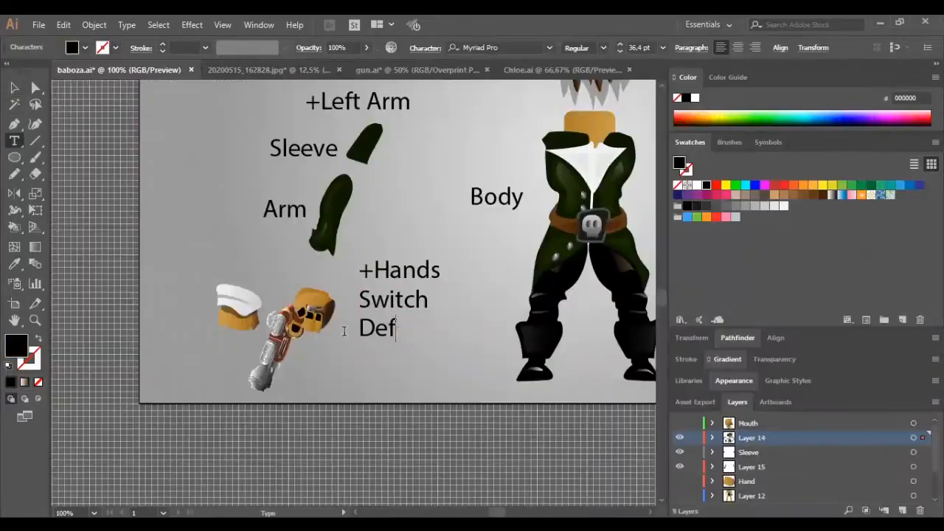
# Finish the "Default" label for the hand artwork and reposition the hands and their labels.
pyautogui.write('ault')
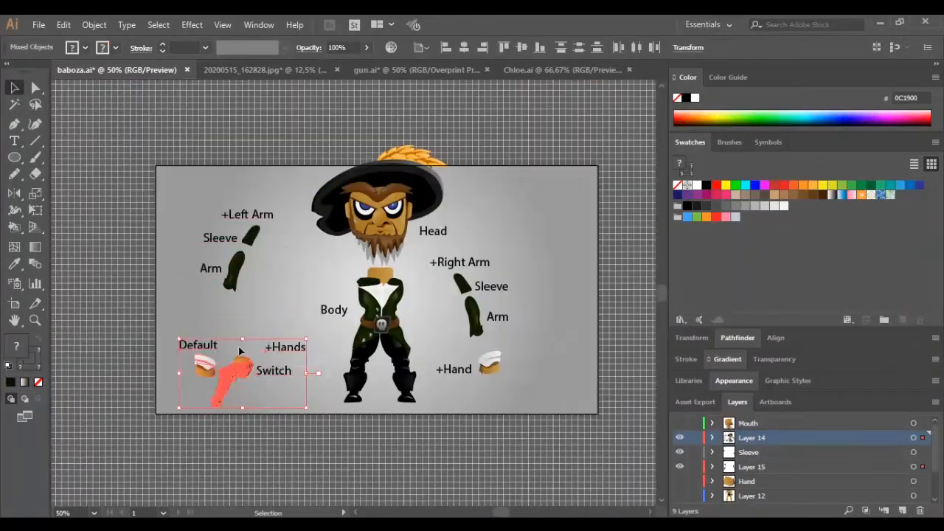
pyautogui.moveTo(239, 351); pyautogui.dragTo(274, 370)
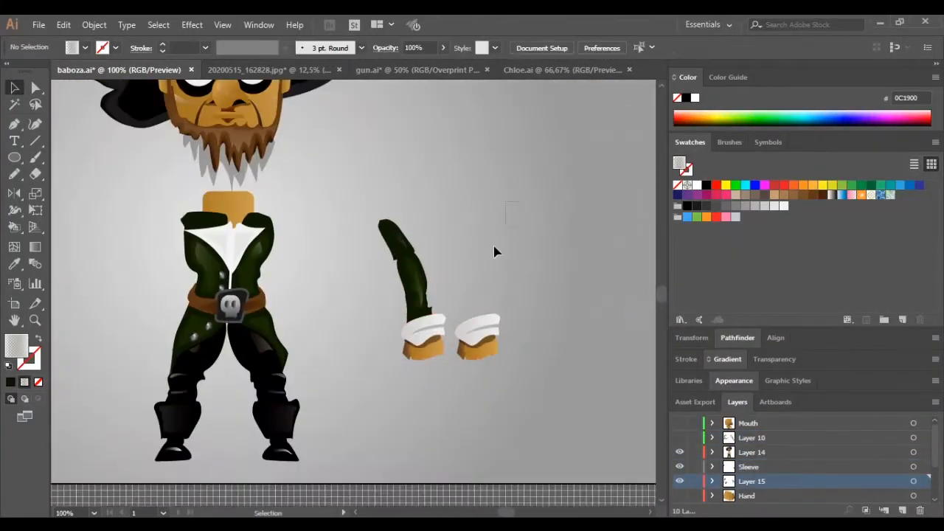
# Select the right sleeve, arm and hand artwork and rename its layer as +Right Arm.
pyautogui.click(414, 288)
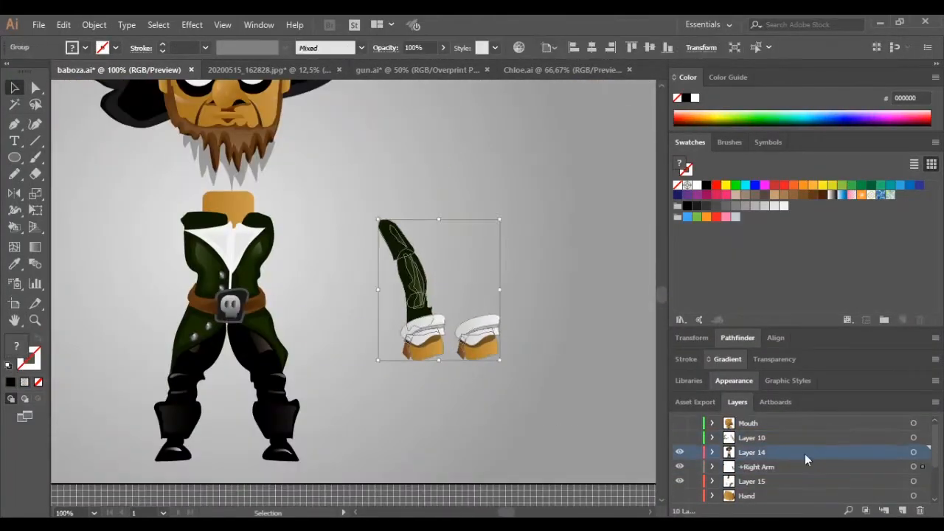
pyautogui.keyDown('ctrl'); pyautogui.click(417, 295); pyautogui.keyUp('ctrl')
pyautogui.doubleClick(807, 467)
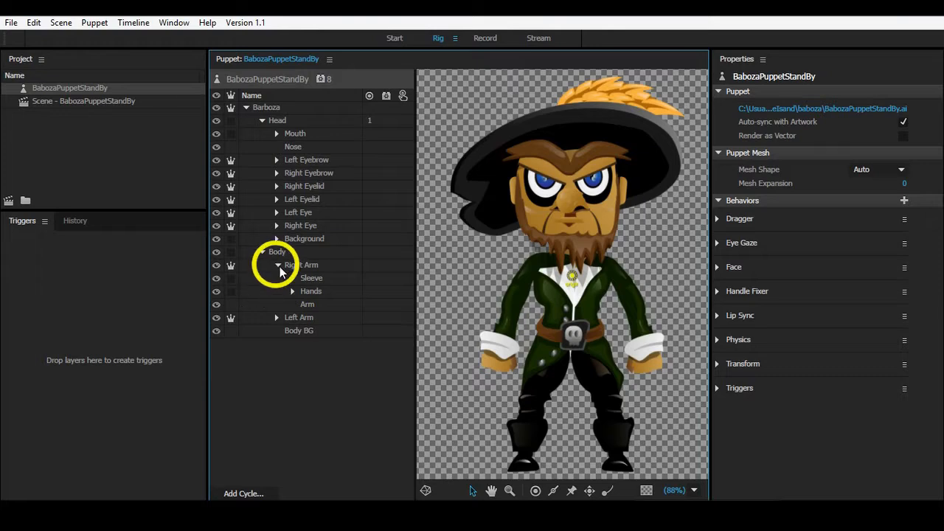
# Switch to Character Animator and move the Right Arm layer's origin handle up to the shoulder.
pyautogui.click(278, 265)
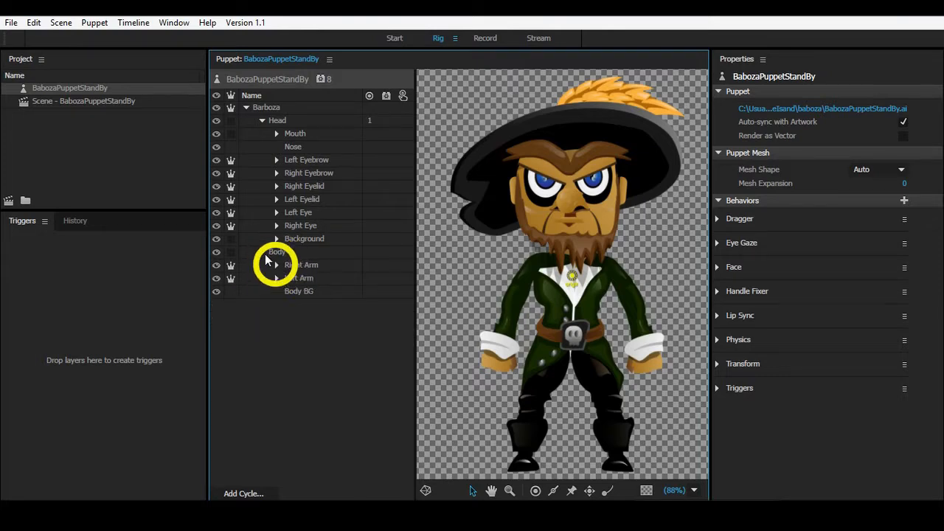
pyautogui.click(301, 267)
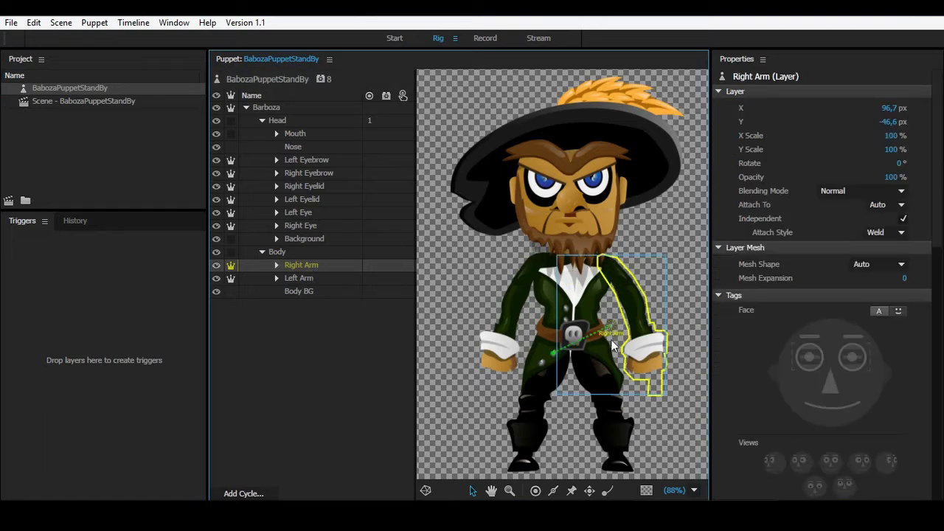
pyautogui.moveTo(612, 317); pyautogui.dragTo(607, 259)
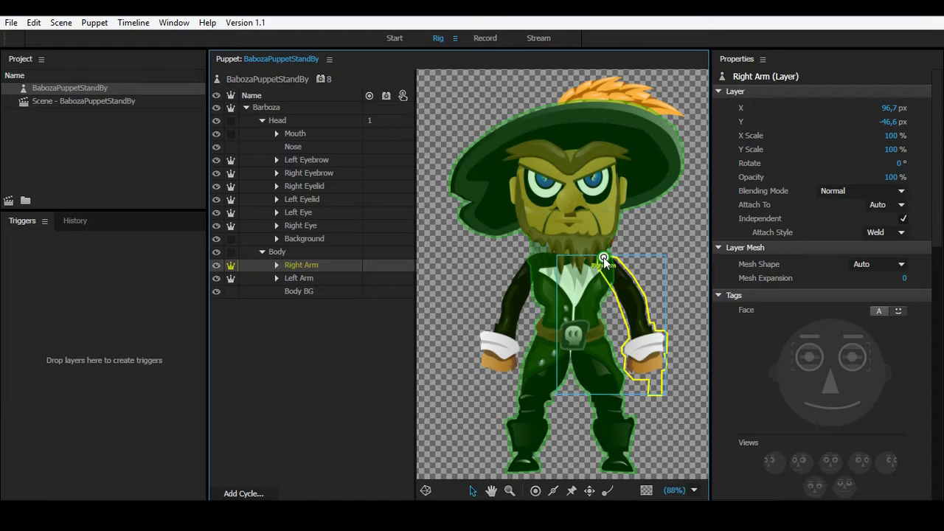
# Add two sticks along the right upper arm and forearm, plus a Draggable handle on the hand.
pyautogui.click(556, 492)
pyautogui.click(554, 492)
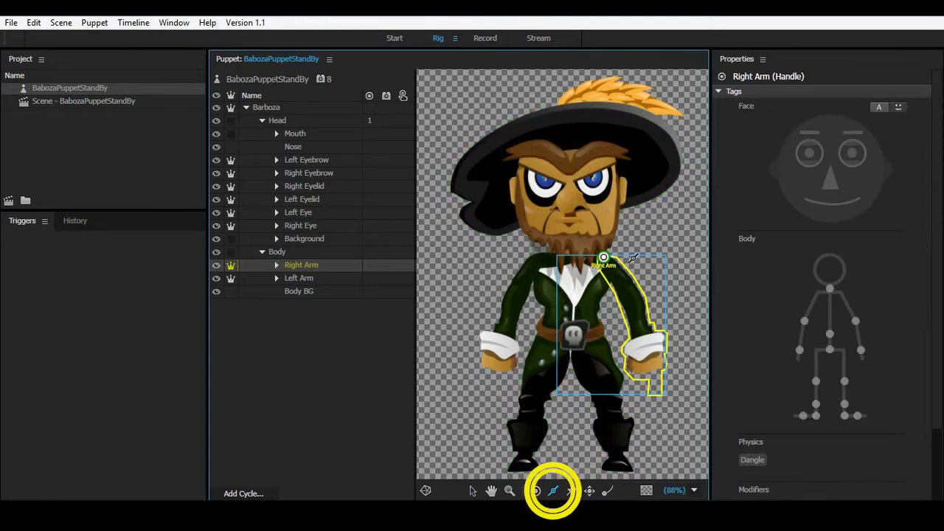
pyautogui.moveTo(616, 270); pyautogui.dragTo(634, 303)
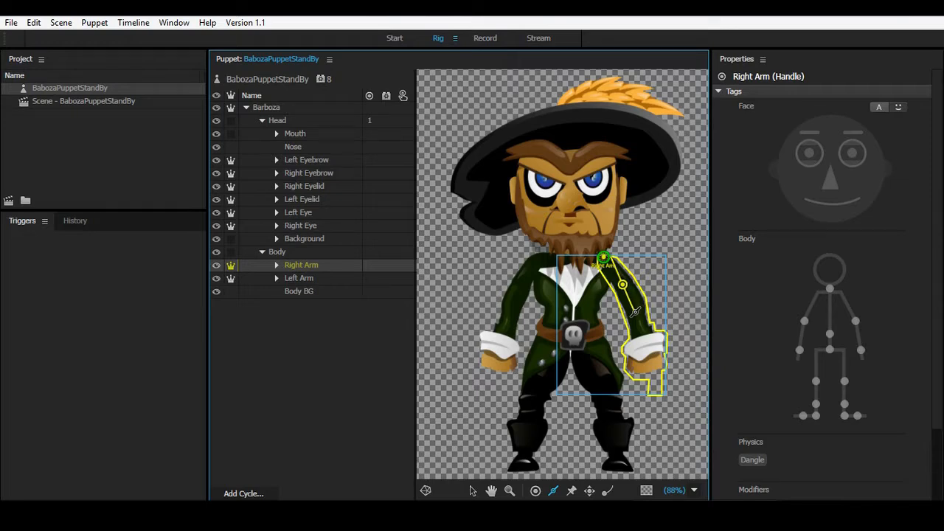
pyautogui.click(650, 370)
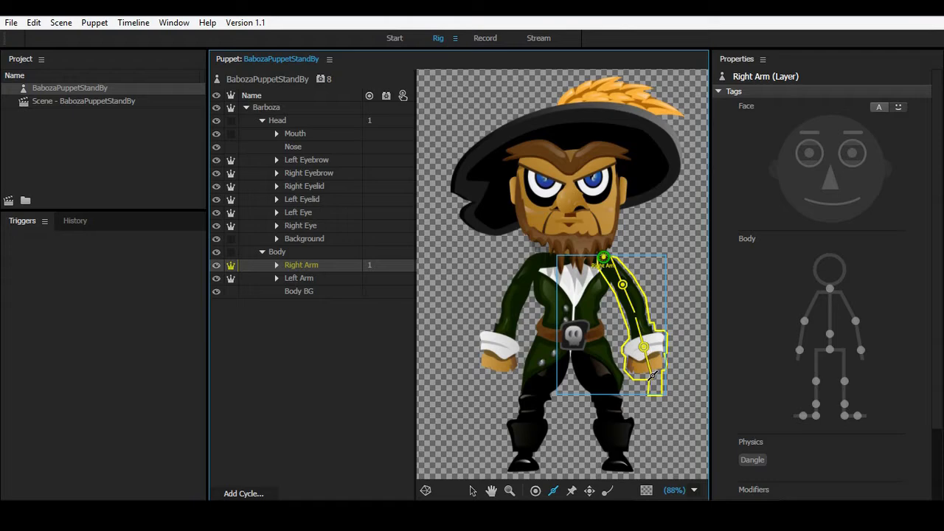
pyautogui.click(590, 490)
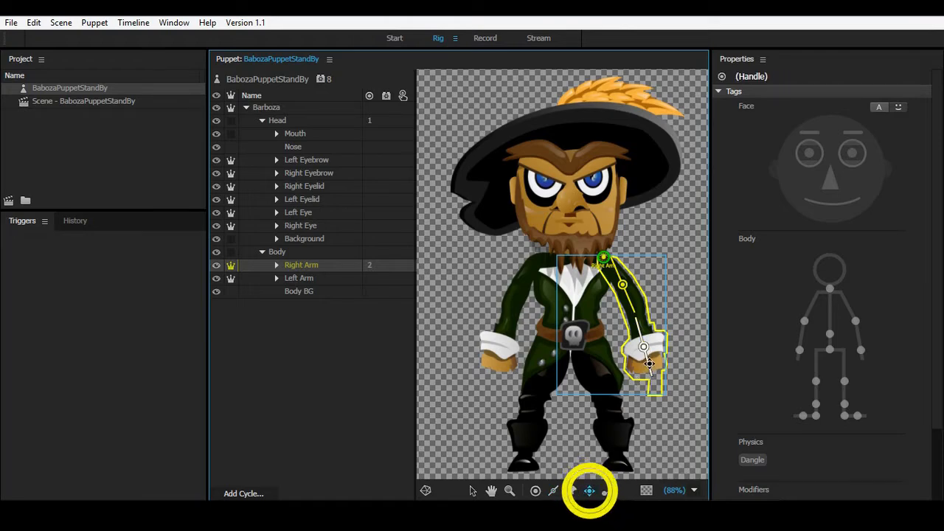
pyautogui.click(648, 366)
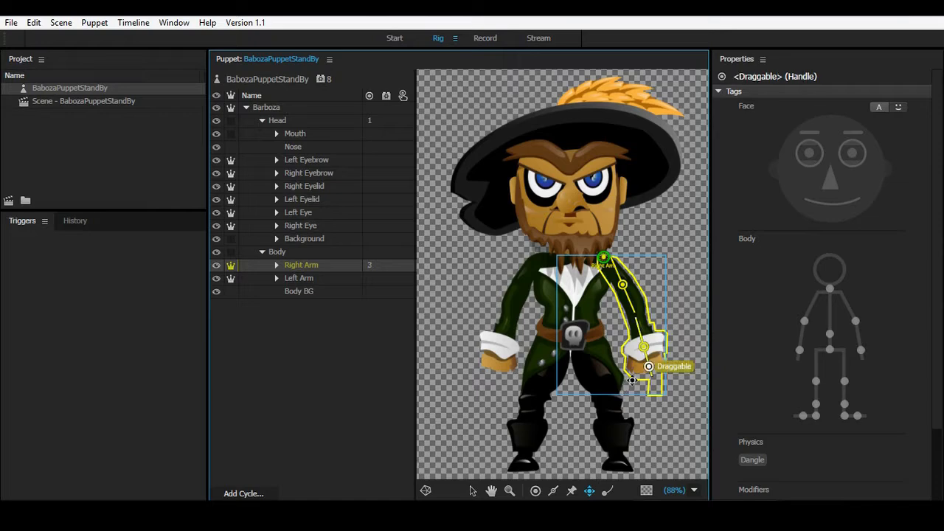
# Move the Left Arm layer's origin handle up to the shoulder.
pyautogui.click(304, 279)
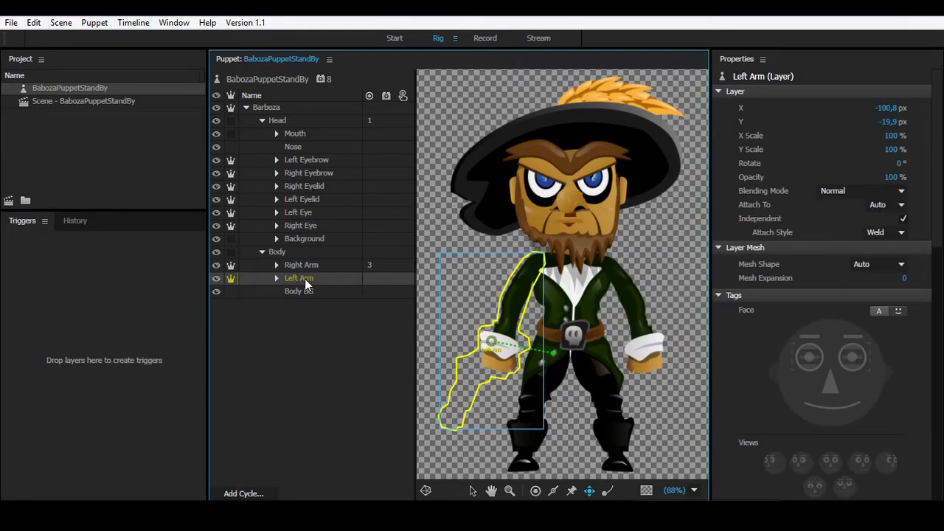
pyautogui.moveTo(494, 341); pyautogui.dragTo(538, 254)
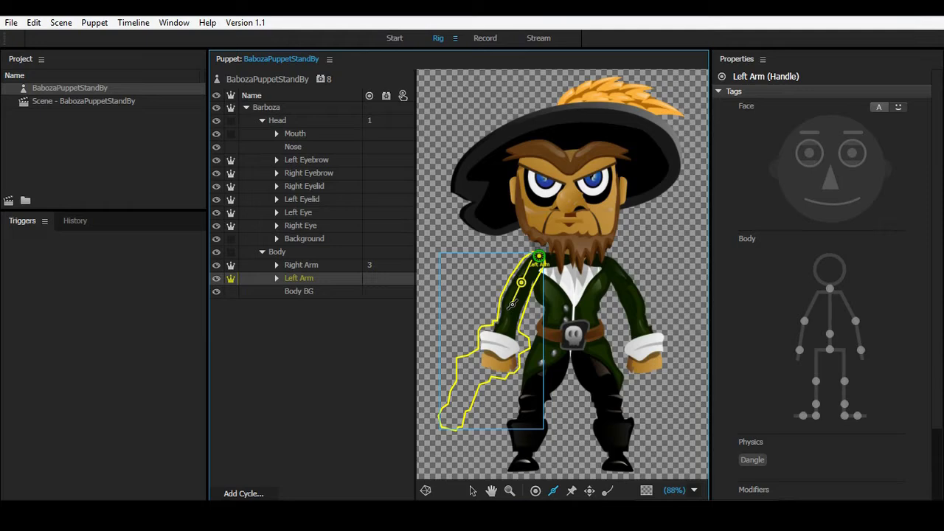
# Add sticks along the left arm down to the end of its outline, plus a Draggable handle on the hand.
pyautogui.click(509, 310)
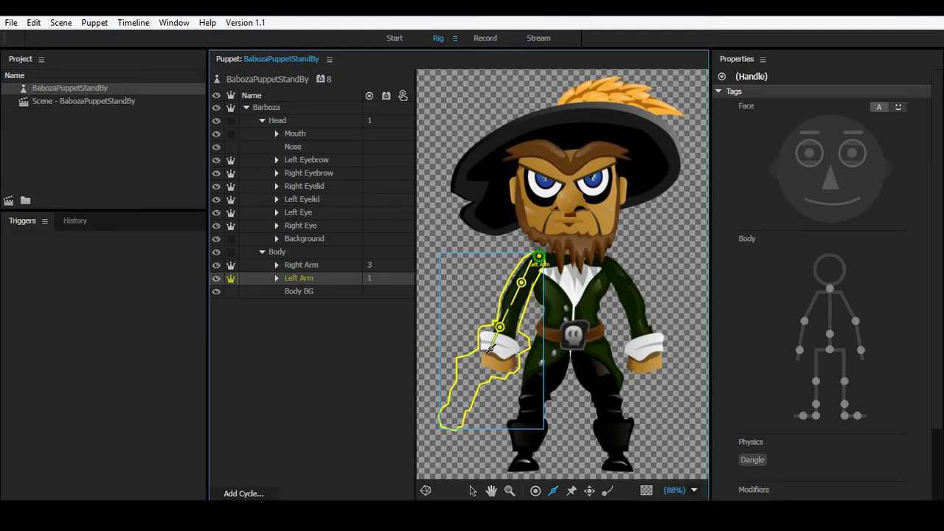
pyautogui.moveTo(488, 367)
pyautogui.mouseDown()
pyautogui.moveTo(461, 407)
pyautogui.moveTo(484, 369)
pyautogui.mouseUp()
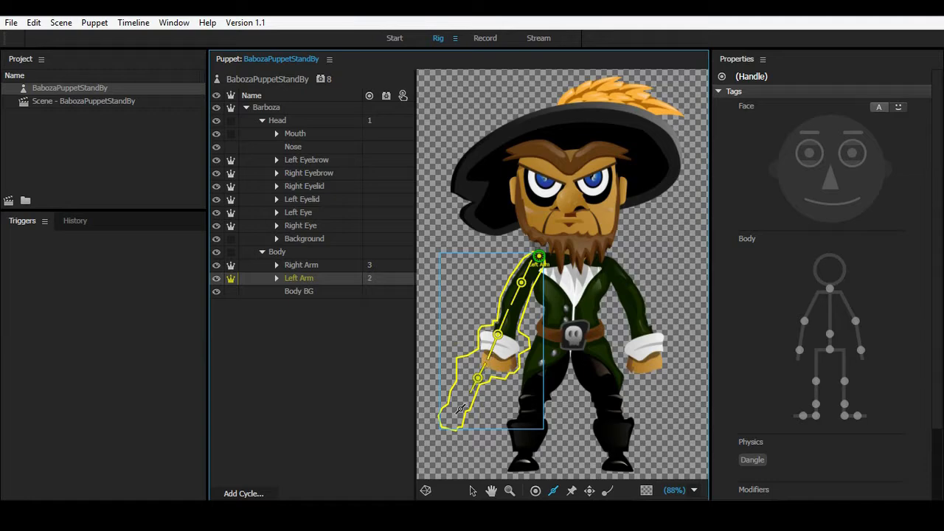
pyautogui.moveTo(463, 402); pyautogui.dragTo(445, 430)
pyautogui.click(590, 491)
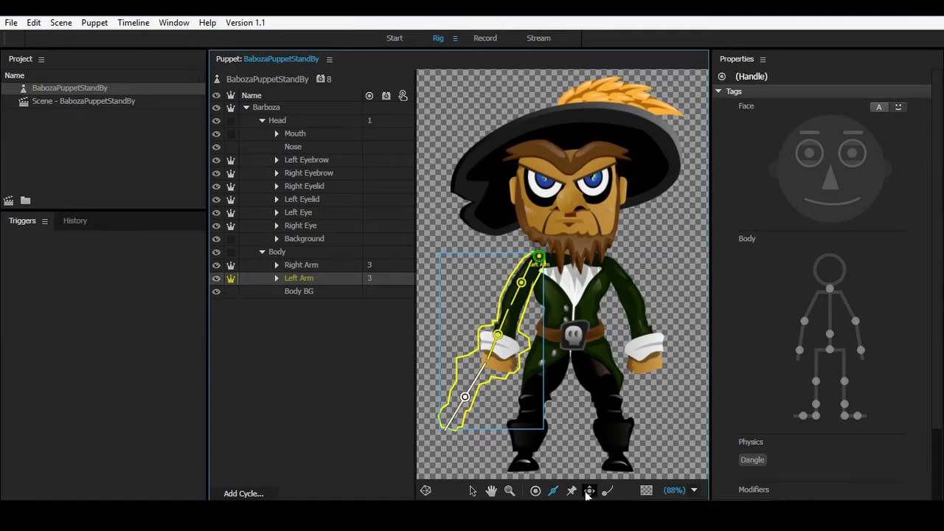
pyautogui.click(489, 355)
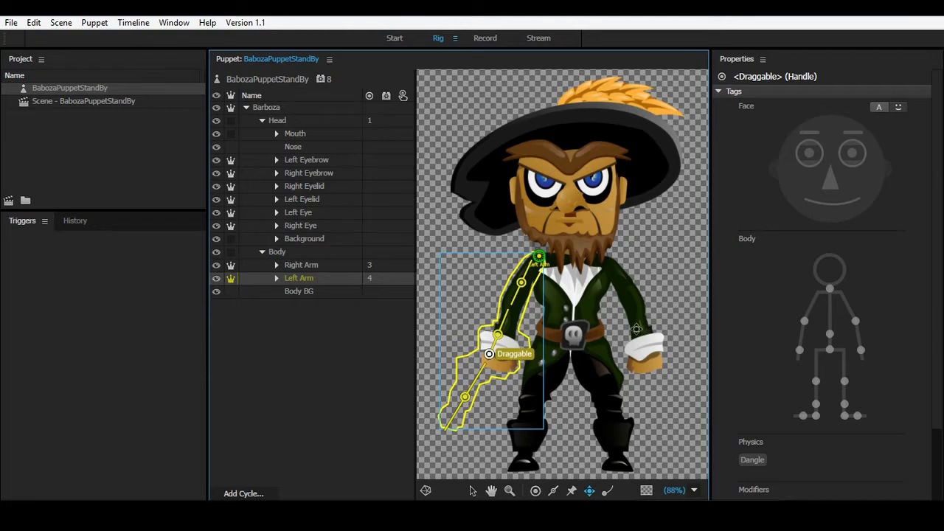
# Examine the layers inside the Head's Background group, including Hair Top Front.
pyautogui.click(262, 252)
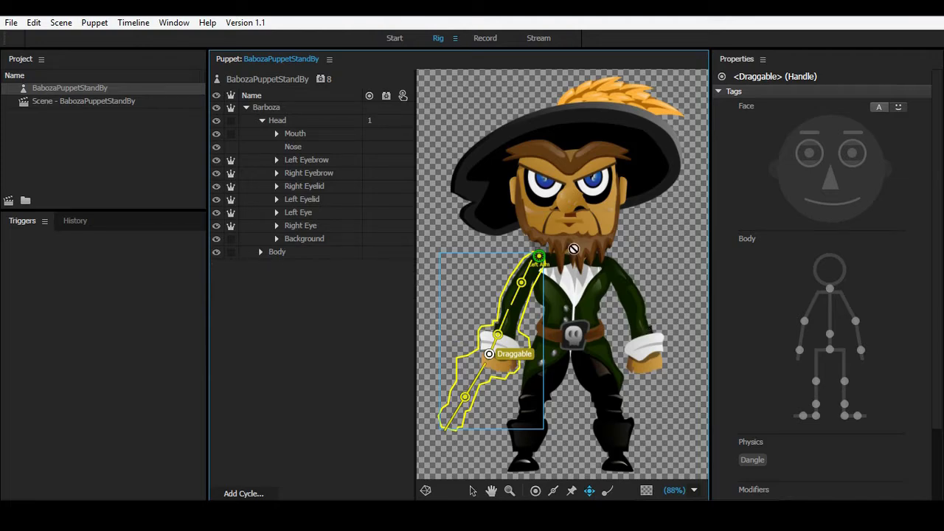
pyautogui.click(262, 120)
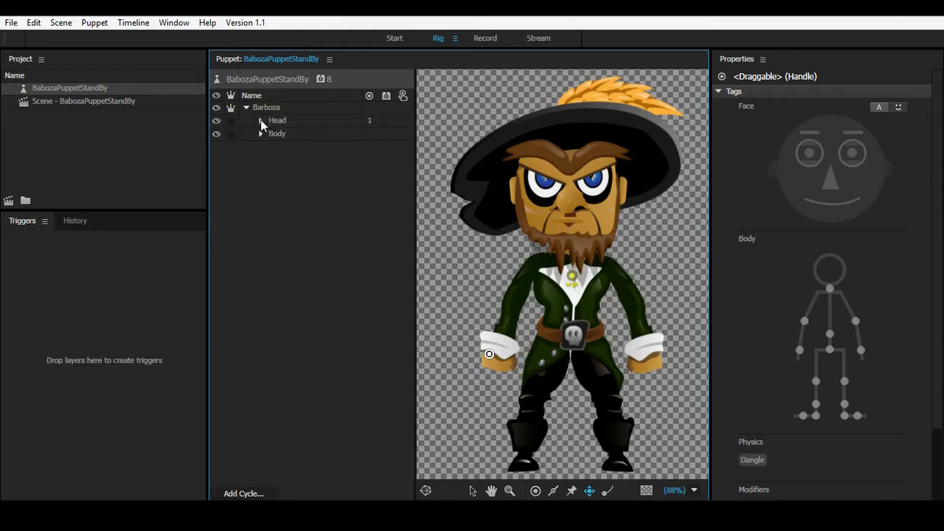
pyautogui.click(259, 120)
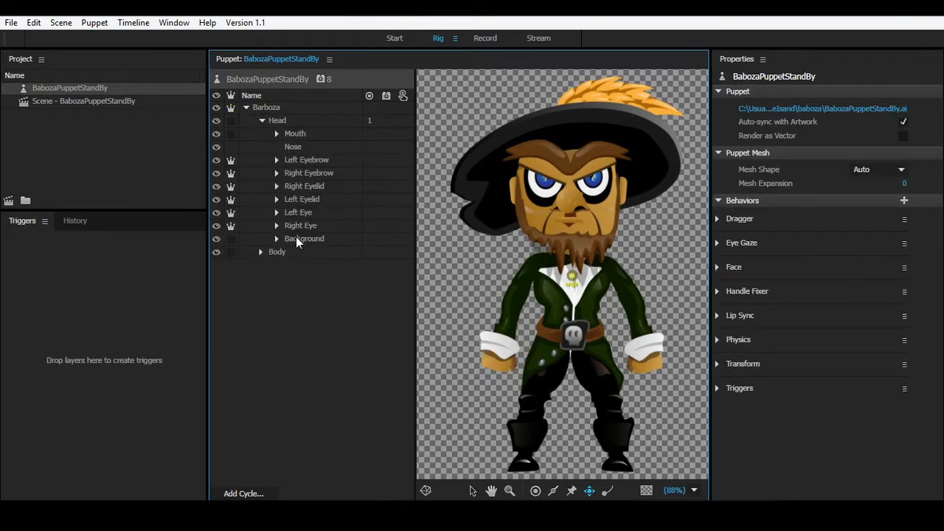
pyautogui.click(295, 238)
pyautogui.click(276, 239)
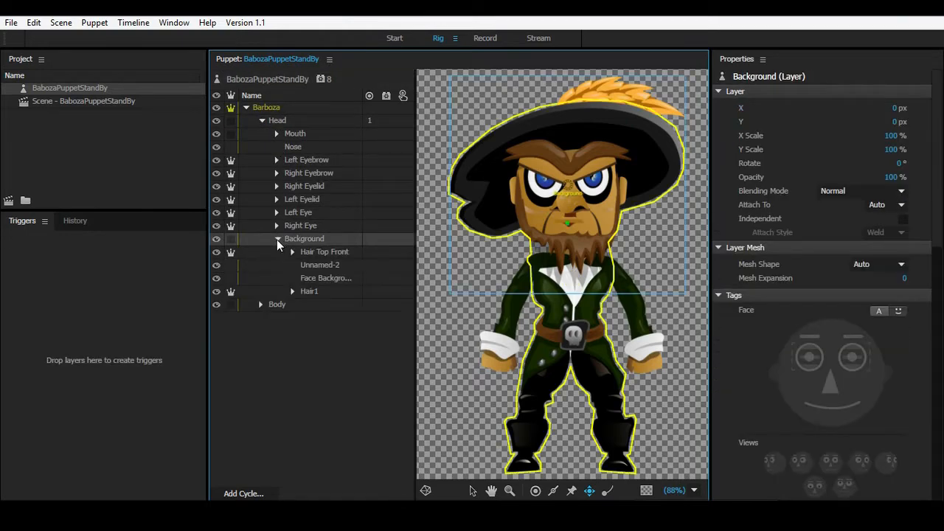
pyautogui.click(315, 252)
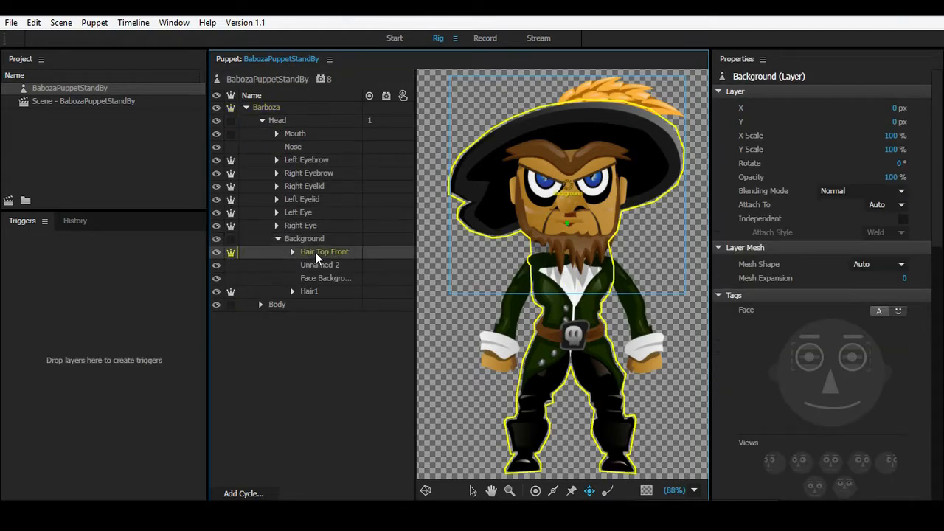
pyautogui.click(278, 238)
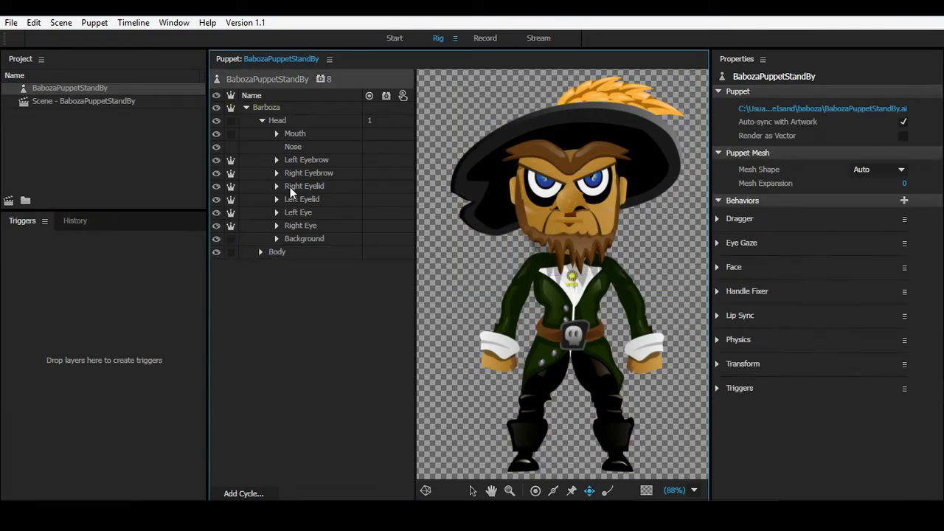
pyautogui.click(261, 121)
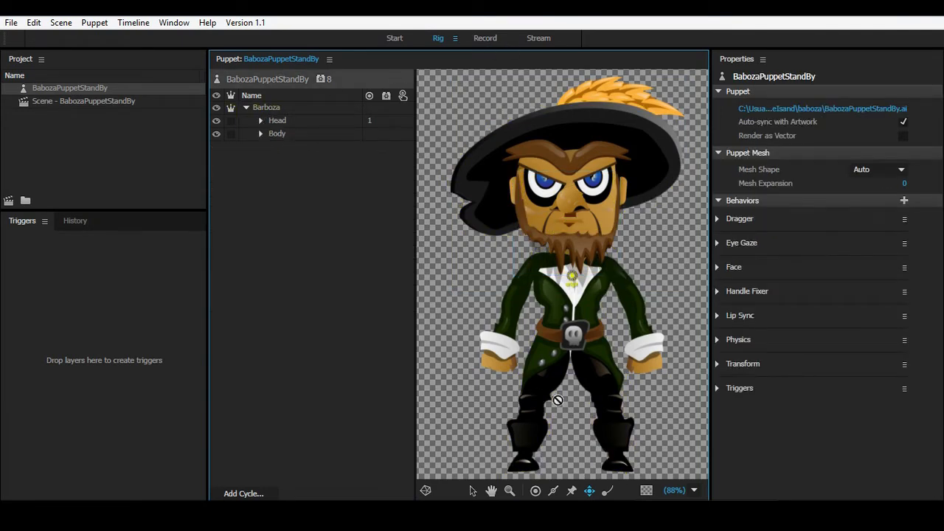
# Pin the Body layer with four Fixed handles, one on each boot and one on each knee.
pyautogui.click(279, 134)
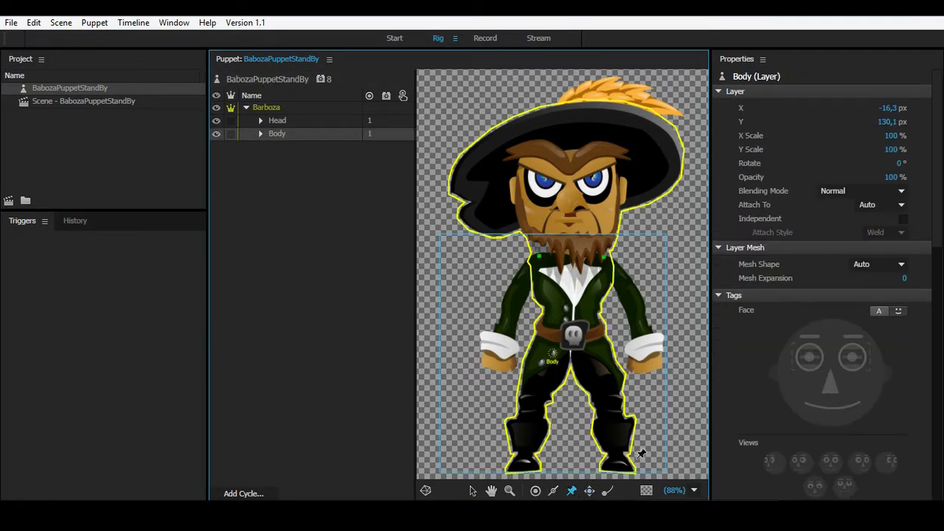
pyautogui.click(523, 459)
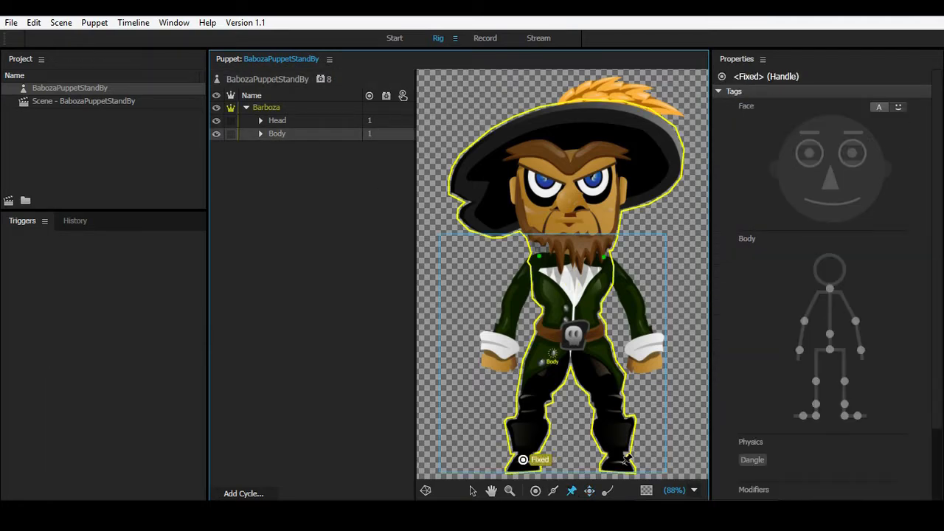
pyautogui.click(614, 391)
pyautogui.click(528, 389)
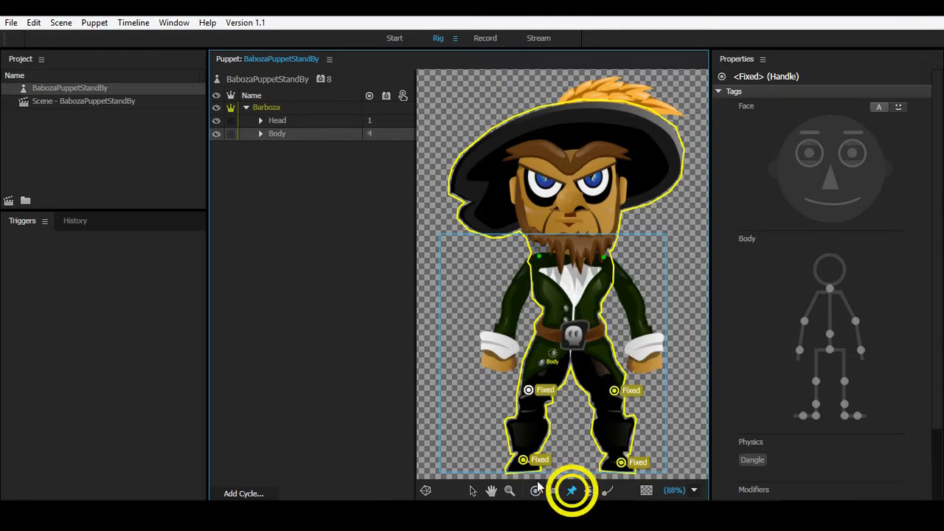
# Test the rig in the Record workspace by pulling the puppet's hands around in the scene.
pyautogui.click(484, 38)
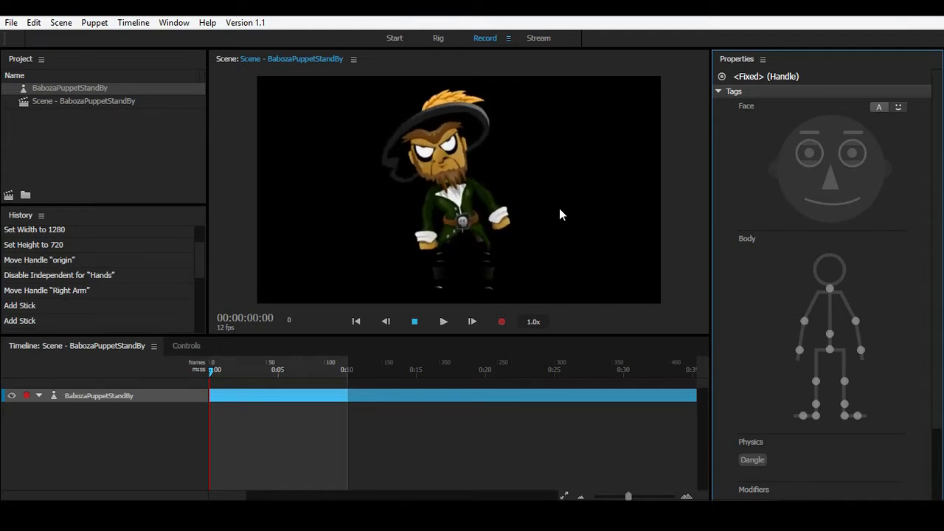
pyautogui.moveTo(514, 253); pyautogui.dragTo(385, 214)
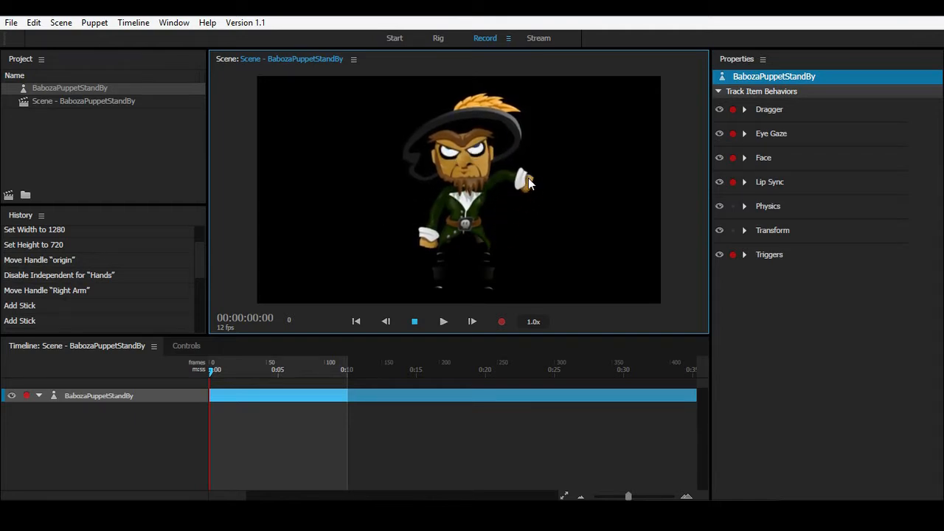
pyautogui.moveTo(467, 247); pyautogui.dragTo(384, 208)
pyautogui.moveTo(506, 245); pyautogui.dragTo(536, 213)
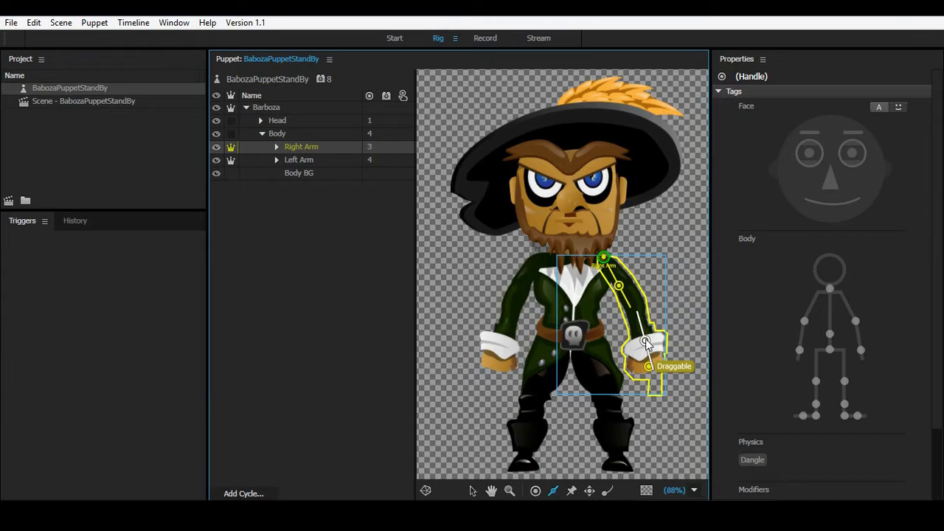
# Redraw the right arm's forearm stick and place the Draggable handle again at the hand's outer side.
pyautogui.click(632, 308)
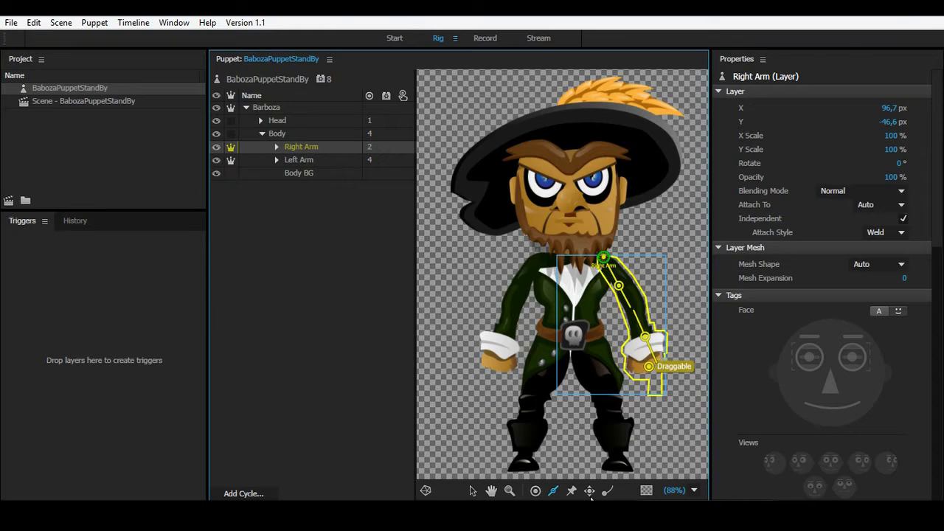
pyautogui.click(649, 371)
pyautogui.click(649, 368)
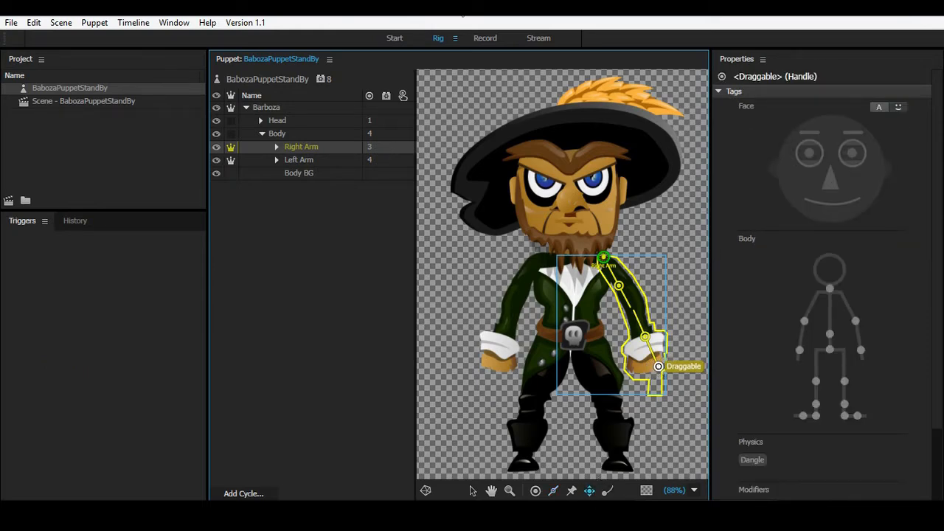
# Retest the corrected right arm in the Record workspace by raising its hand in the scene.
pyautogui.click(484, 38)
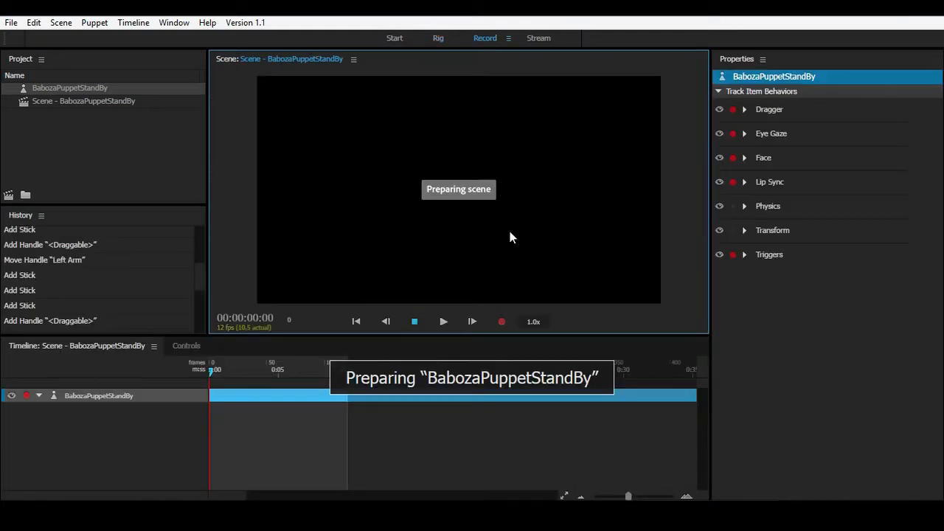
pyautogui.moveTo(506, 246); pyautogui.dragTo(496, 174)
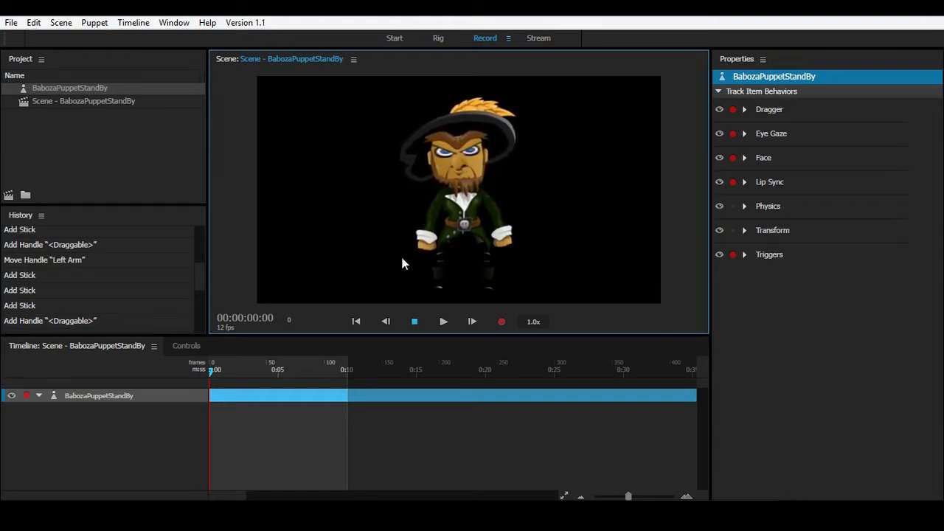
# Exaggerate the puppet's head movement by setting the Face behavior's Head Position Strength to 258%.
pyautogui.moveTo(419, 243); pyautogui.dragTo(437, 213)
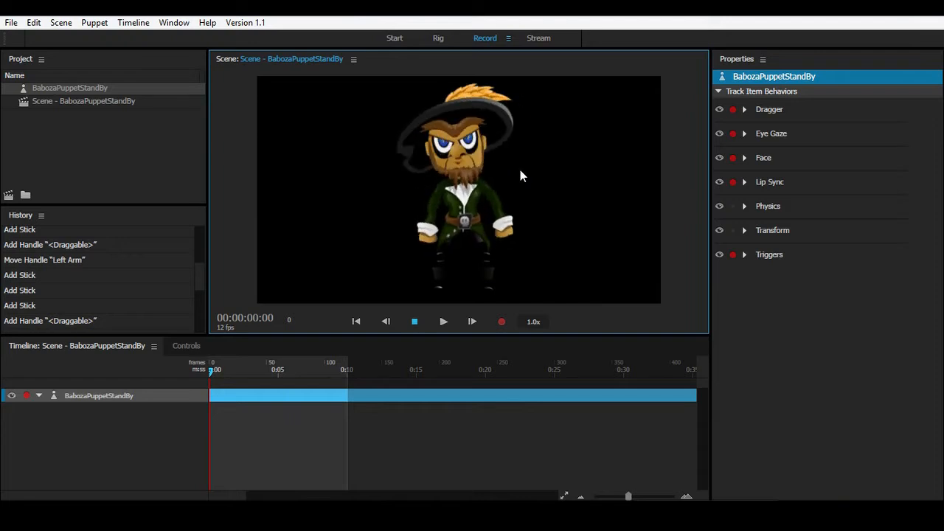
pyautogui.click(746, 160)
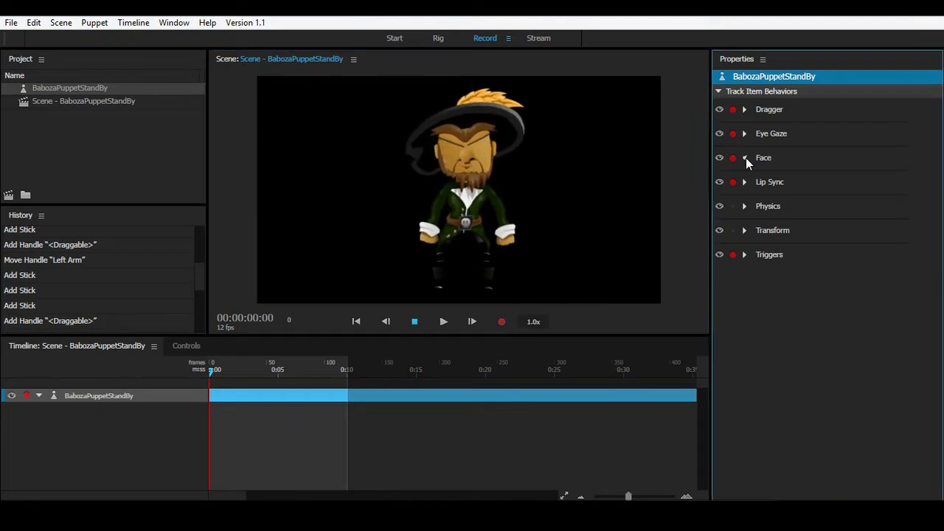
pyautogui.click(745, 158)
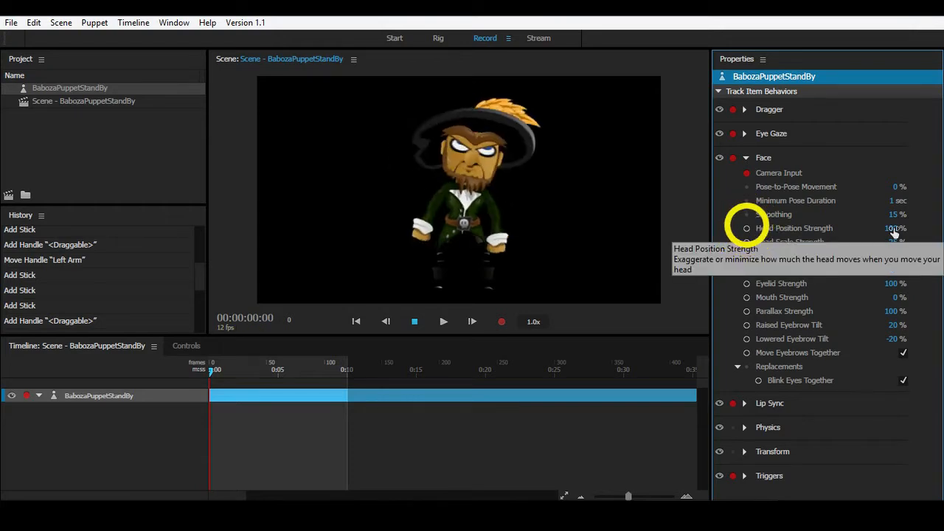
pyautogui.moveTo(895, 234); pyautogui.dragTo(942, 229)
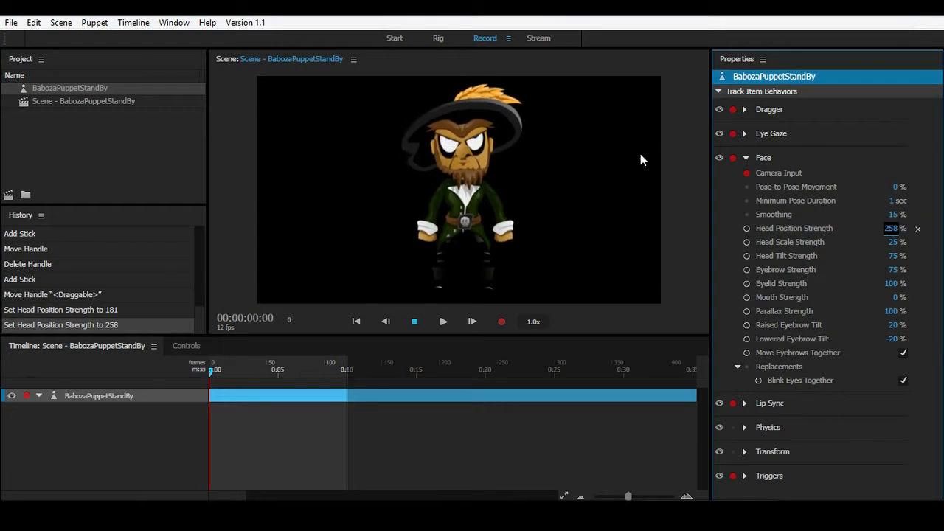
# Test the exaggerated head movement in the scene while pulling the puppet's hand toward its body.
pyautogui.click(174, 23)
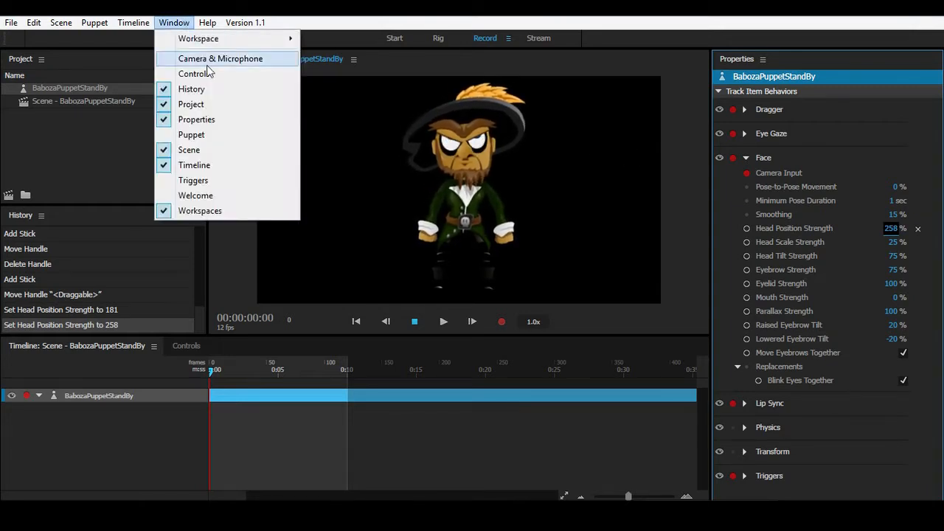
pyautogui.click(645, 91)
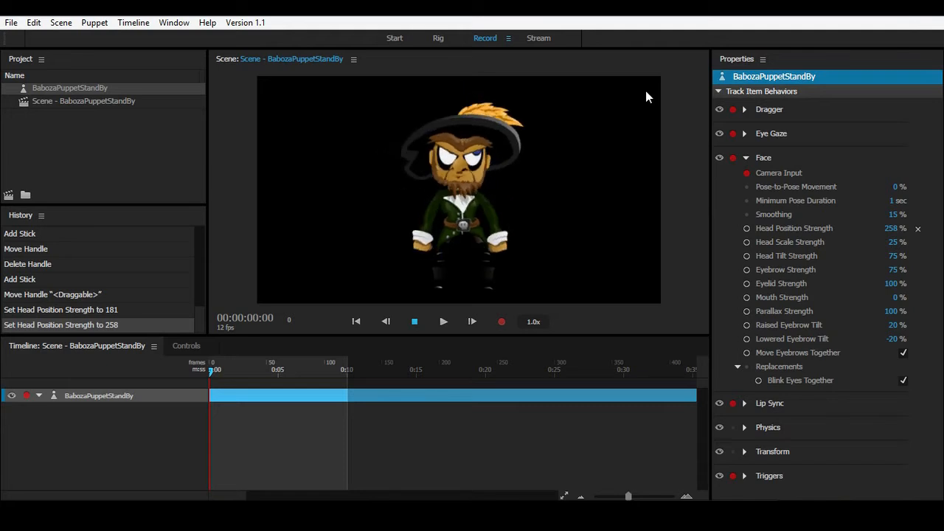
pyautogui.moveTo(419, 241); pyautogui.dragTo(450, 233)
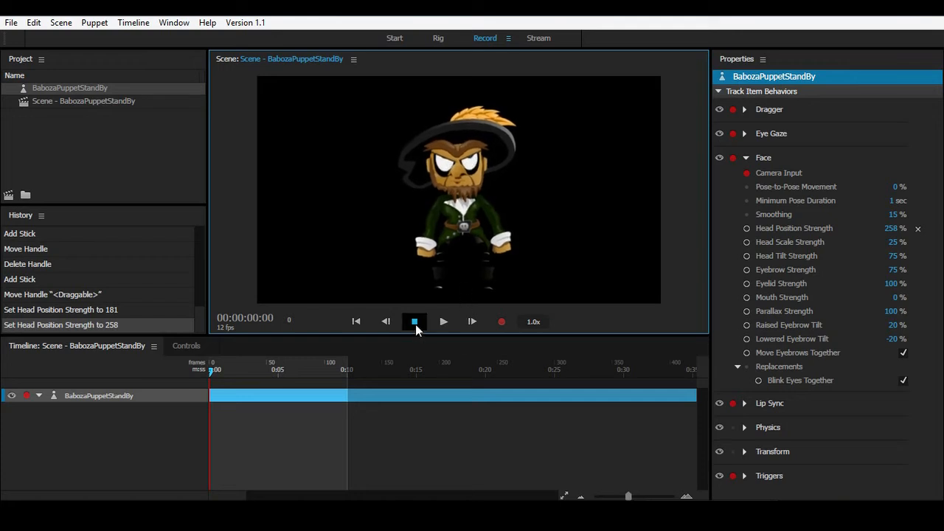
# Rig the hat feather (Hair1) with its origin handle at the base and a Dangle handle at the tip, and check it in the scene.
pyautogui.click(438, 38)
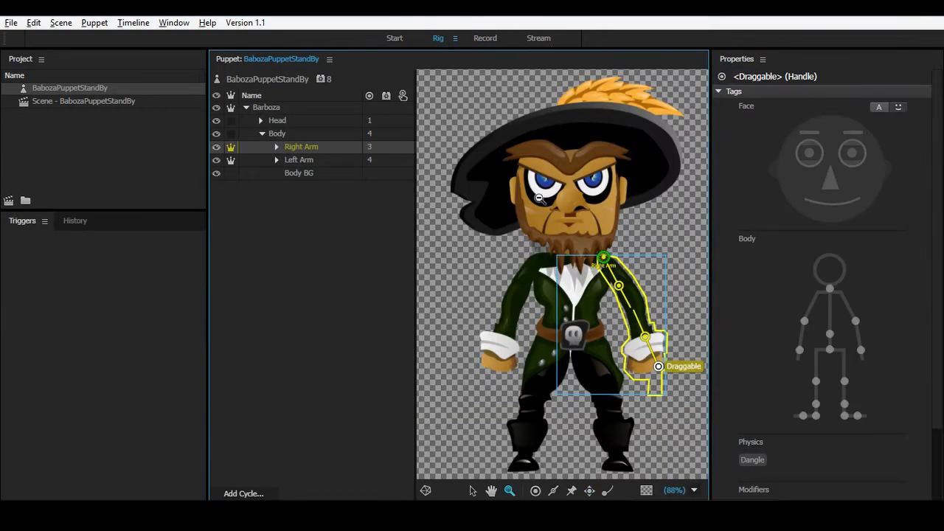
pyautogui.scroll(-3, 541, 203)
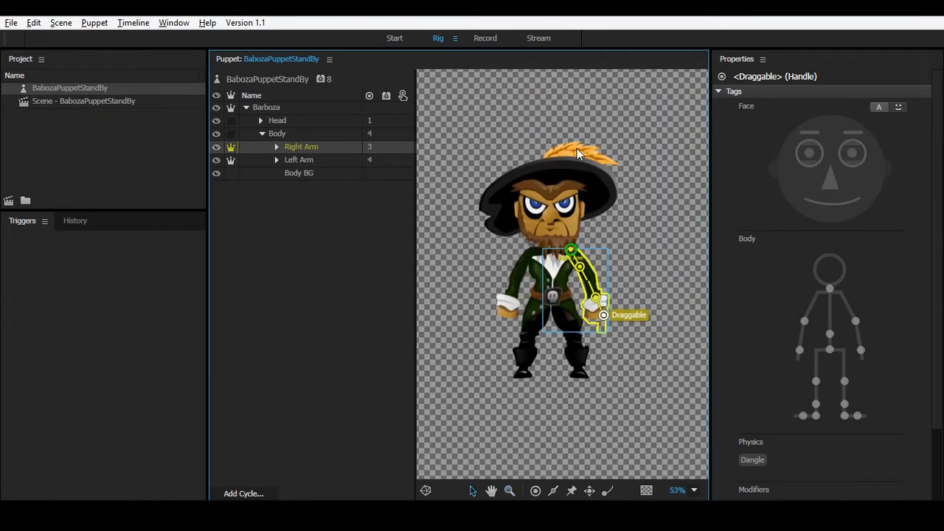
pyautogui.click(577, 148)
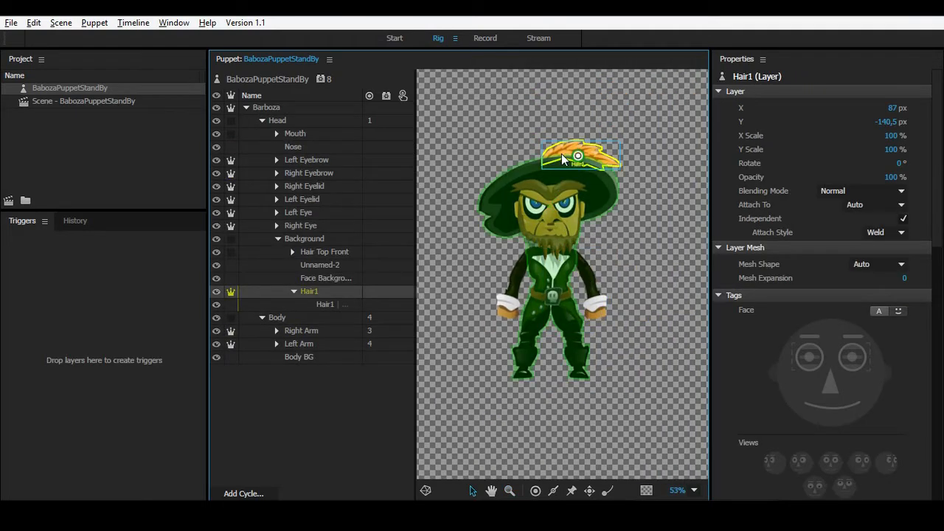
pyautogui.moveTo(577, 155); pyautogui.dragTo(544, 158)
pyautogui.click(608, 491)
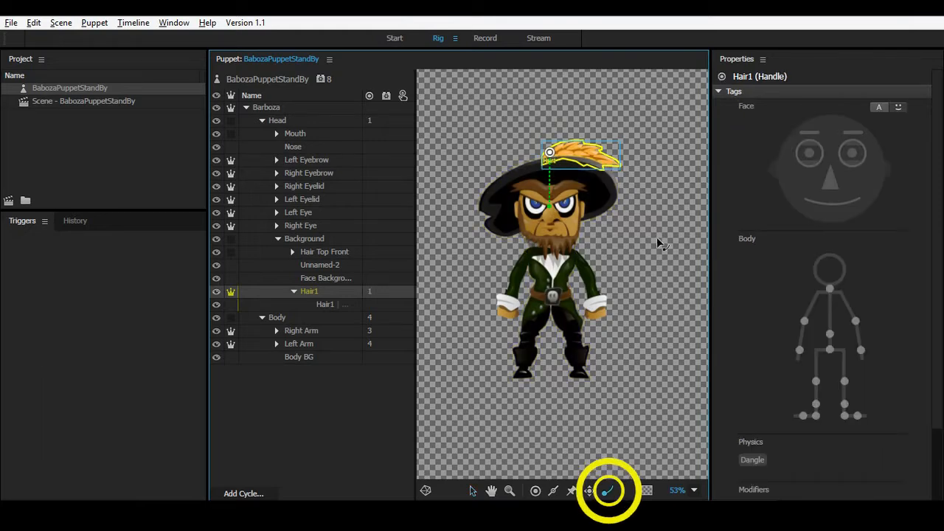
pyautogui.click(612, 160)
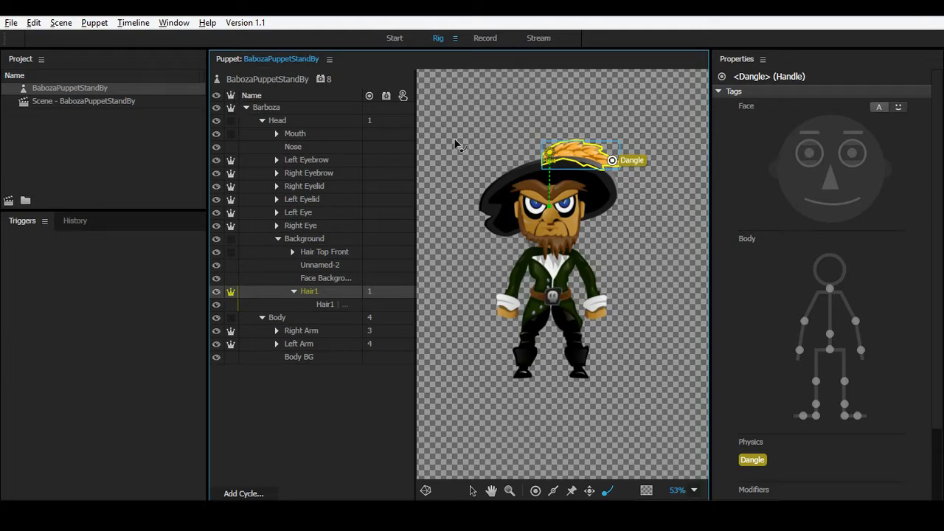
pyautogui.click(494, 36)
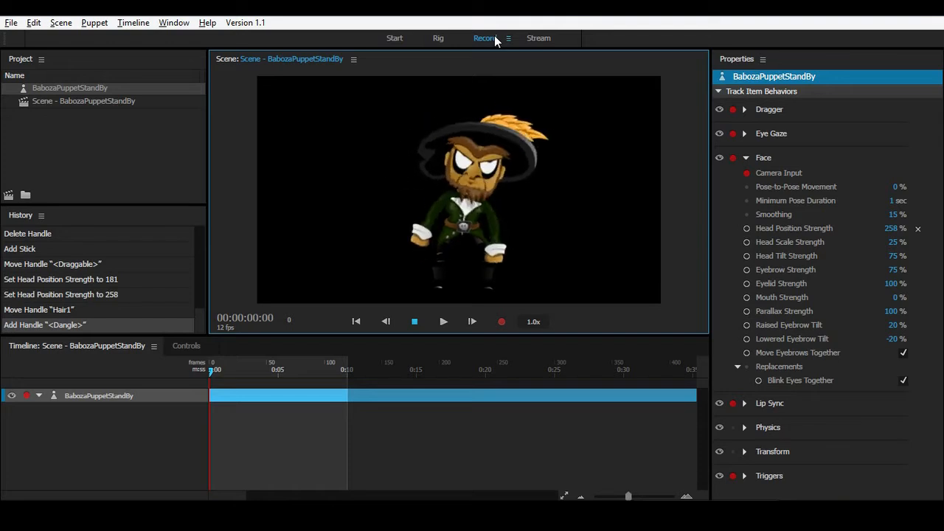
# Create a swap set trigger from the right arm's Hands group in the Rig workspace and name it Right Hands.
pyautogui.click(441, 38)
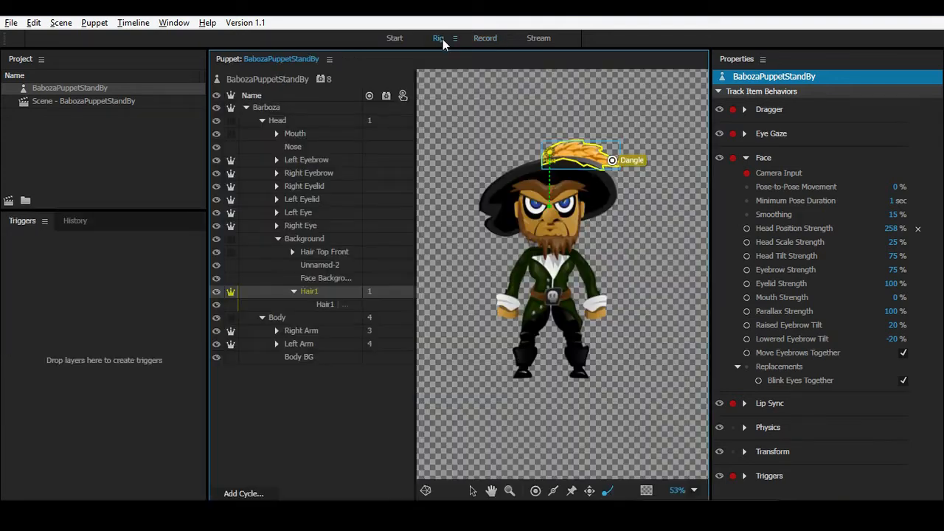
pyautogui.click(278, 239)
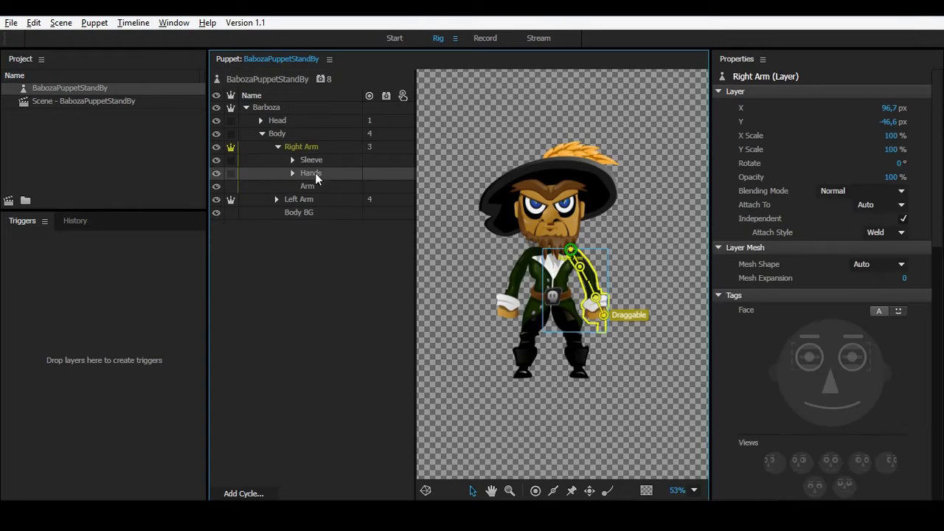
pyautogui.moveTo(315, 173); pyautogui.dragTo(89, 312)
pyautogui.doubleClick(74, 255)
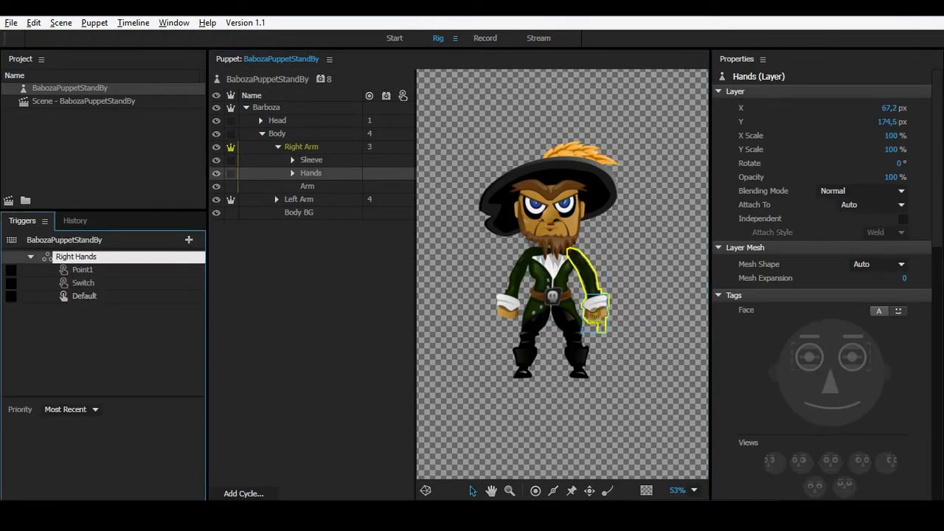
pyautogui.press('Return')
# Create a swap set trigger from the left arm's Hands group and name it Left Hands.
pyautogui.click(278, 147)
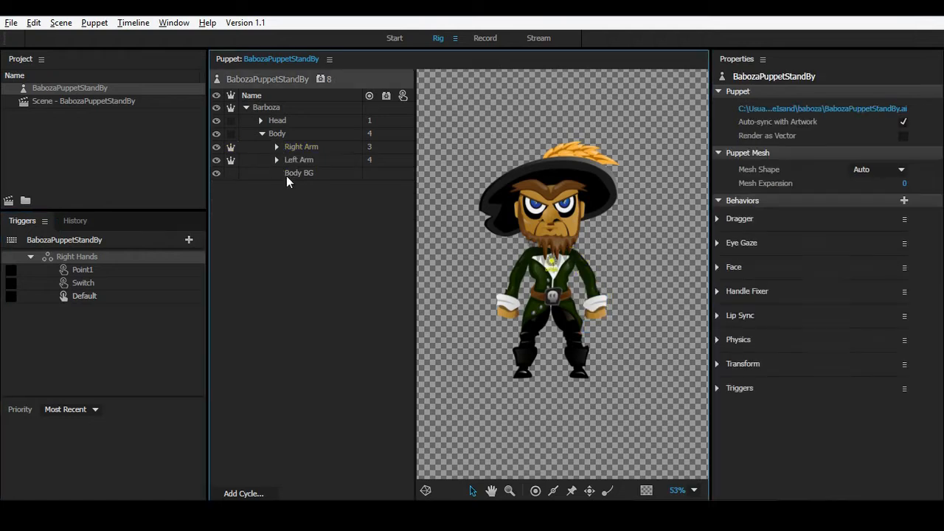
pyautogui.click(277, 160)
pyautogui.moveTo(314, 187); pyautogui.dragTo(79, 321)
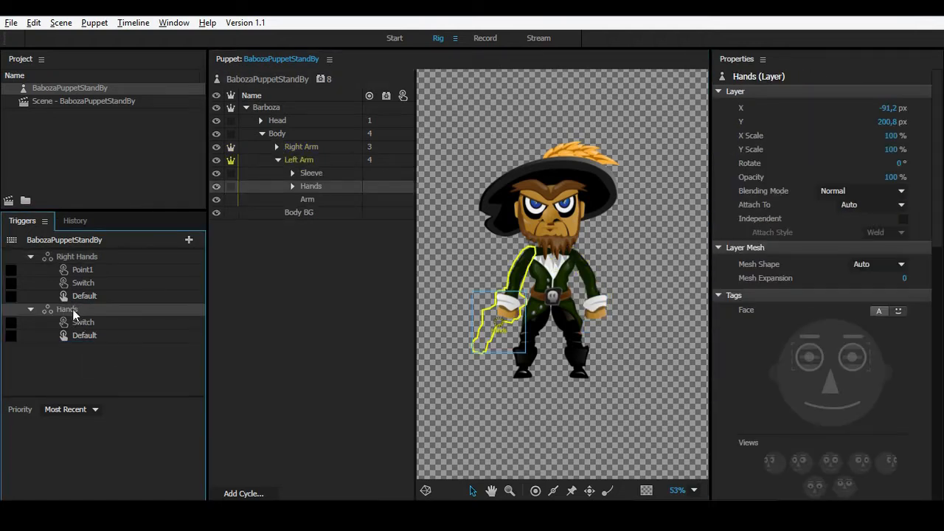
pyautogui.doubleClick(67, 309)
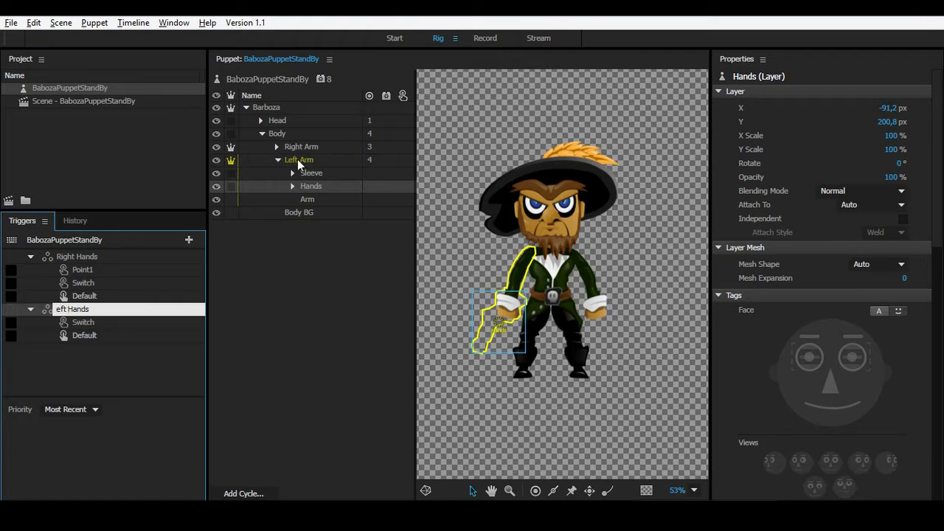
pyautogui.click(299, 162)
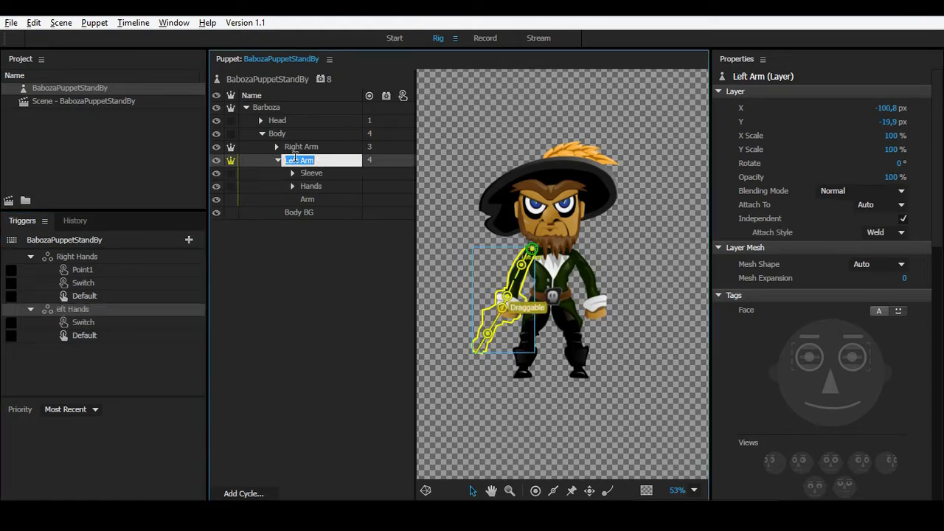
pyautogui.doubleClick(63, 308)
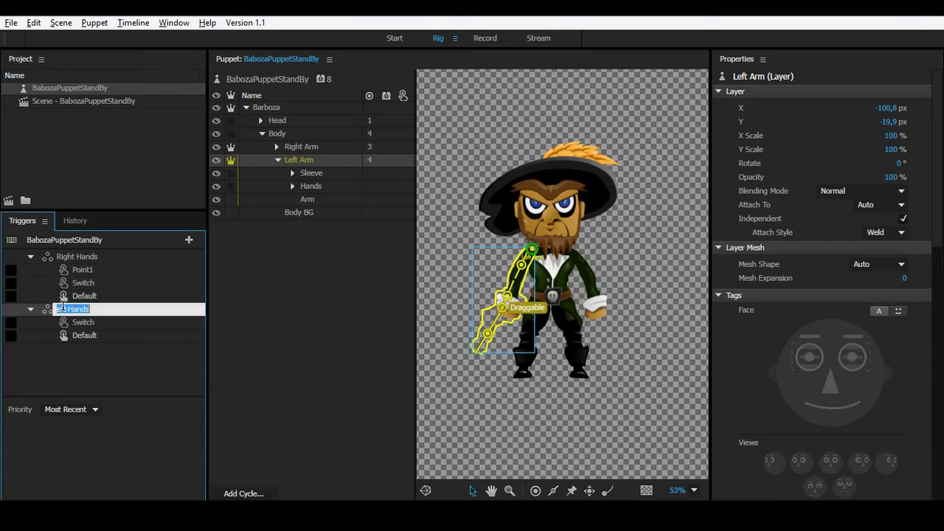
pyautogui.click(95, 362)
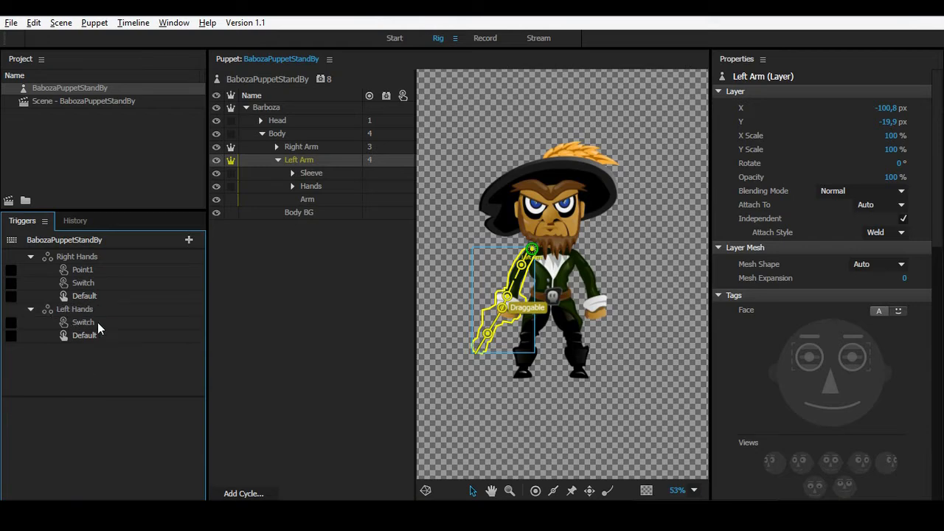
# Assign key 2 to the Left Hands Switch trigger and key 1 to the Right Hands Point1 trigger, and try them in the scene.
pyautogui.click(97, 324)
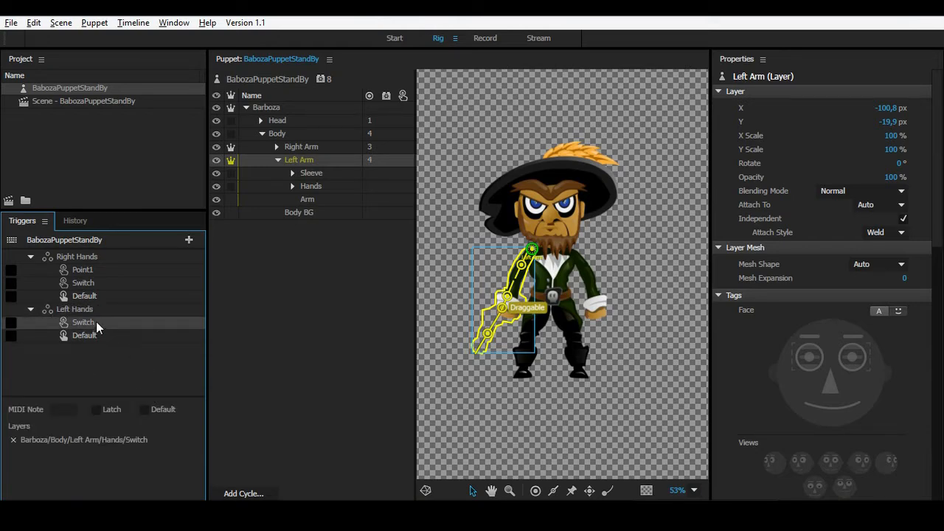
pyautogui.click(129, 375)
pyautogui.click(89, 324)
pyautogui.click(9, 322)
pyautogui.write('2')
pyautogui.press('Return')
pyautogui.click(10, 273)
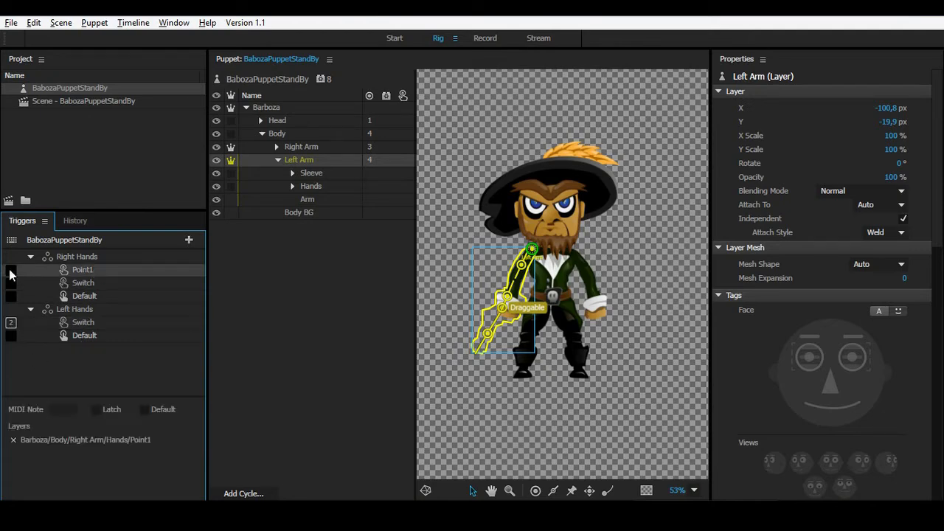
pyautogui.write('1')
pyautogui.press('Return')
pyautogui.click(30, 256)
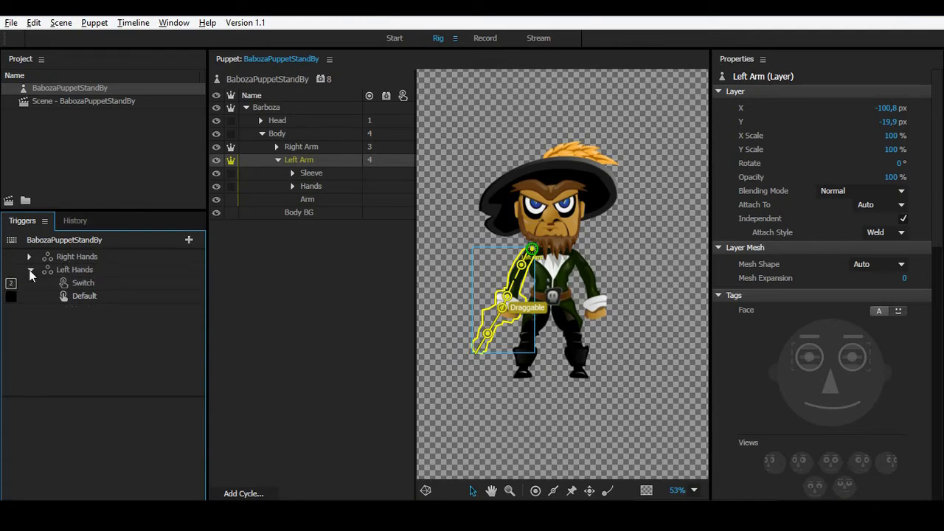
pyautogui.click(484, 38)
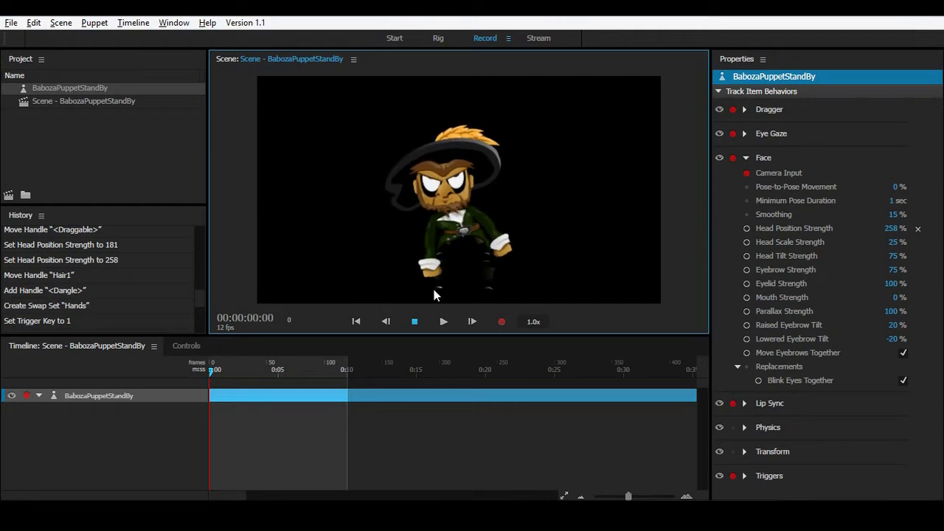
# Move shortcut key 2 from the Left Hands set's Switch trigger to its Default trigger, keeping both triggers in the set.
pyautogui.click(438, 38)
pyautogui.click(82, 267)
pyautogui.click(85, 257)
pyautogui.click(74, 270)
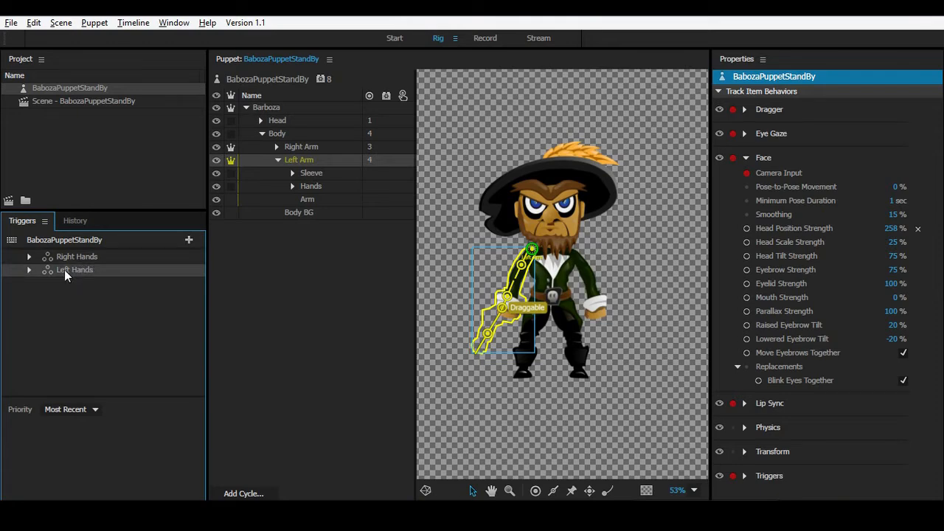
pyautogui.click(87, 284)
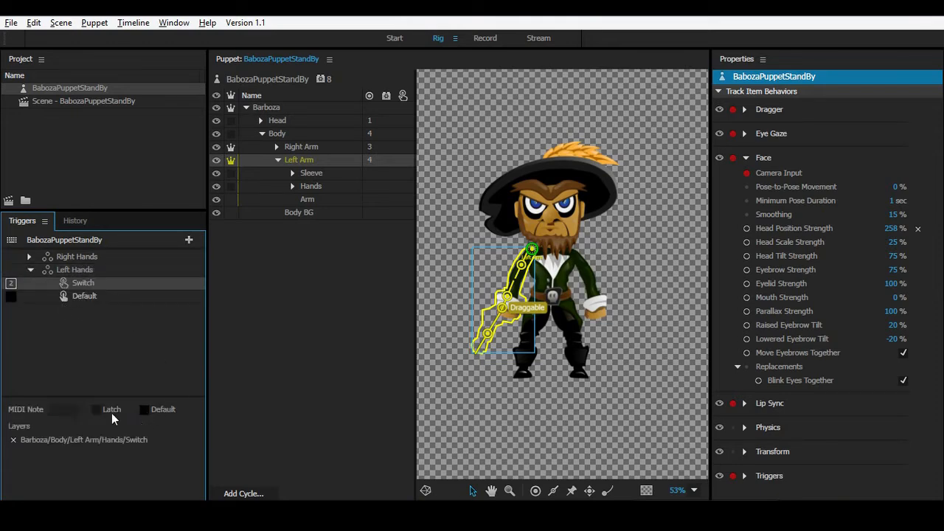
pyautogui.click(12, 295)
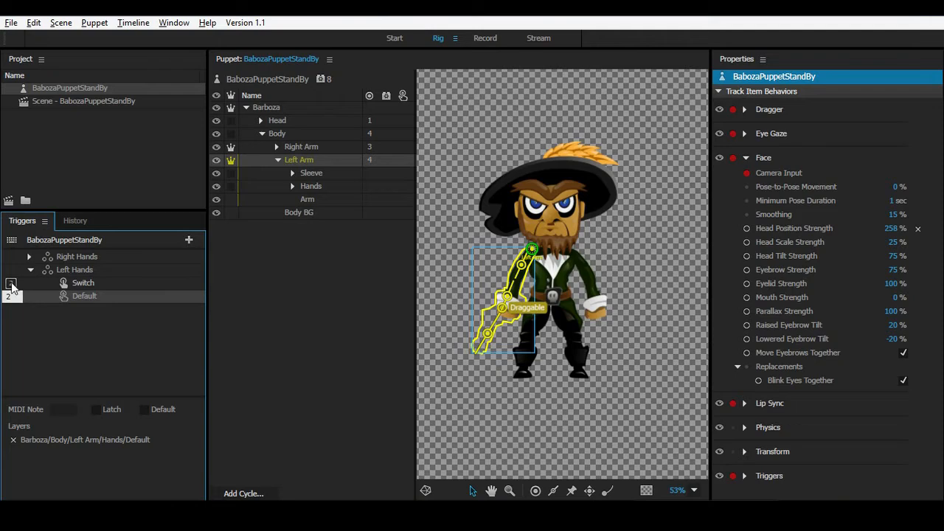
pyautogui.write('2')
pyautogui.click(16, 288)
pyautogui.press('Delete')
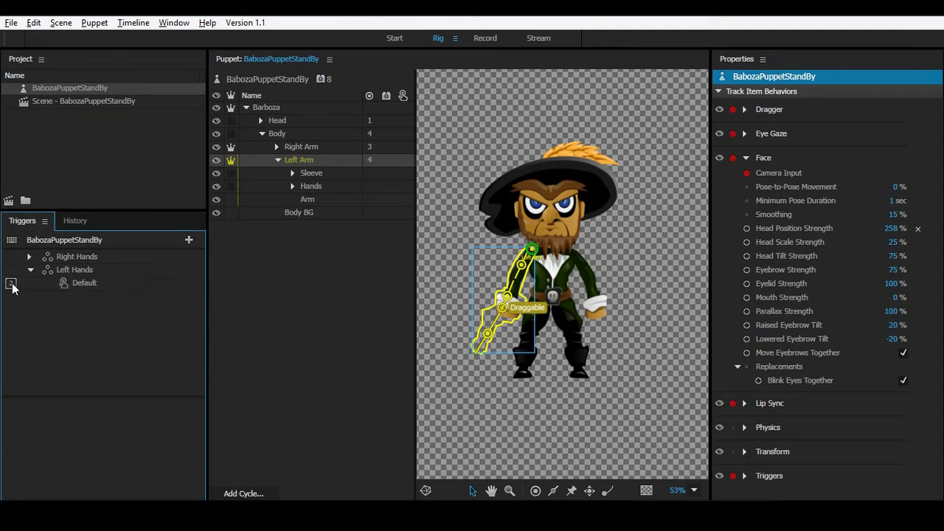
pyautogui.hotkey('ctrl', 'z')
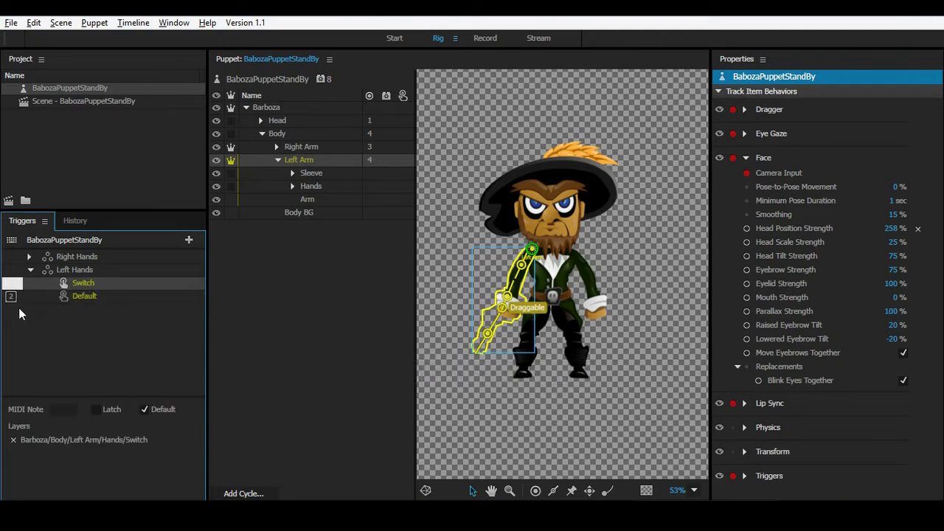
pyautogui.click(19, 331)
# Rename the Left Hands set's Default trigger to Fist and make it the set's default.
pyautogui.click(92, 284)
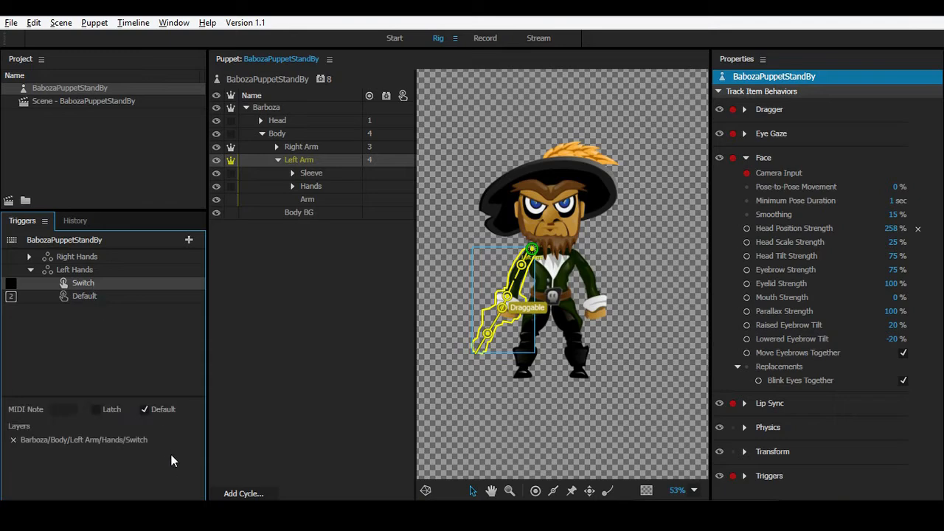
pyautogui.click(95, 298)
pyautogui.click(106, 332)
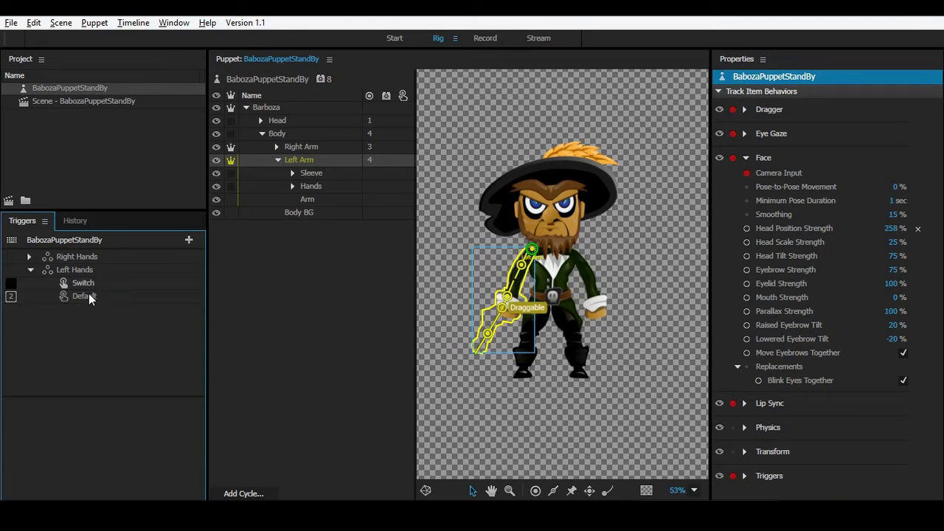
pyautogui.click(91, 295)
pyautogui.doubleClick(87, 297)
pyautogui.write('Fistr')
pyautogui.click(92, 334)
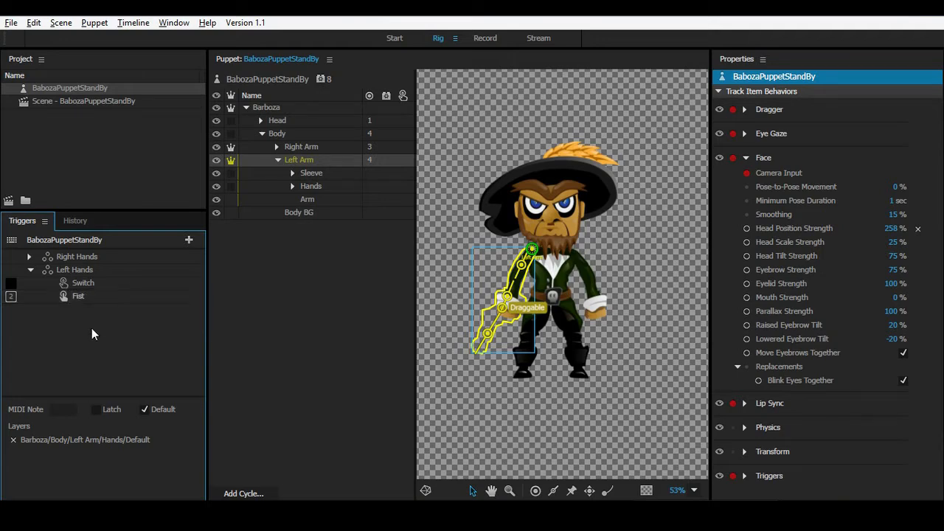
# Make the Switch trigger the default of the Left Hands set in place of Fist, and check the puppet in the scene.
pyautogui.click(484, 38)
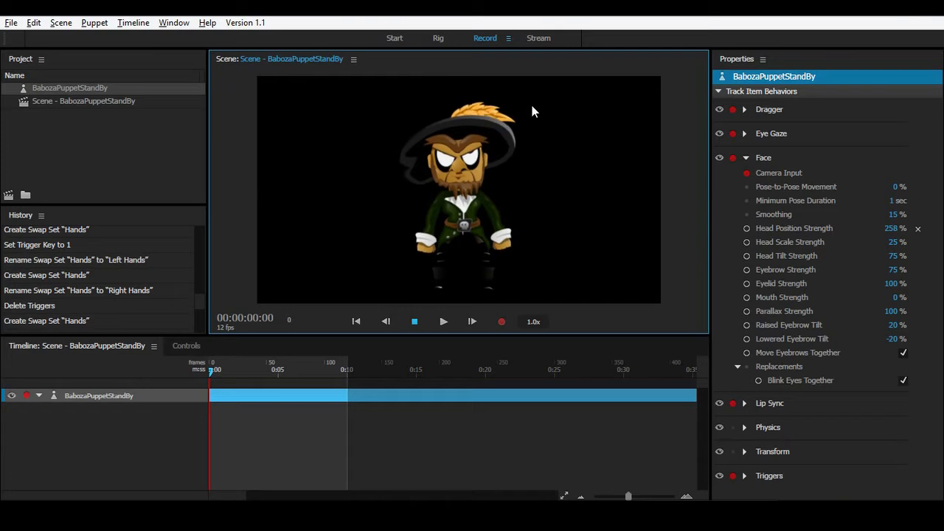
pyautogui.click(437, 38)
pyautogui.click(88, 283)
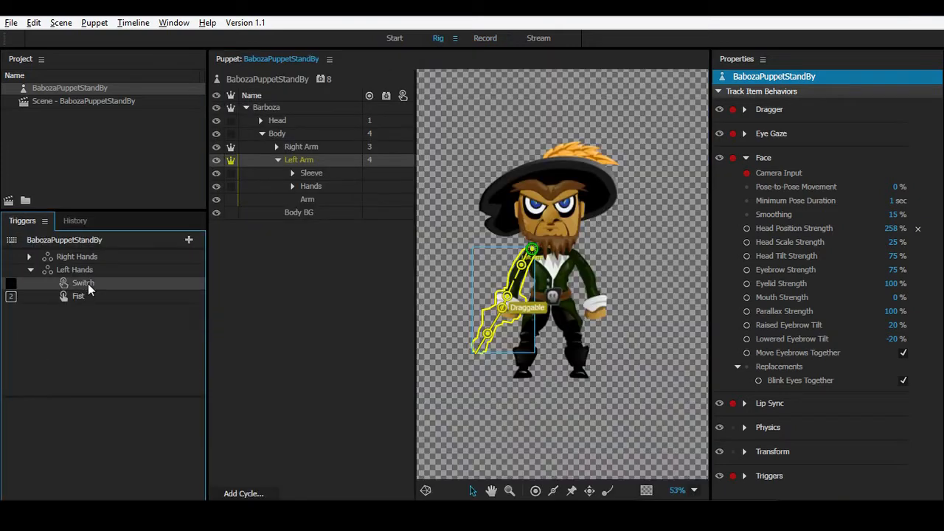
pyautogui.click(147, 411)
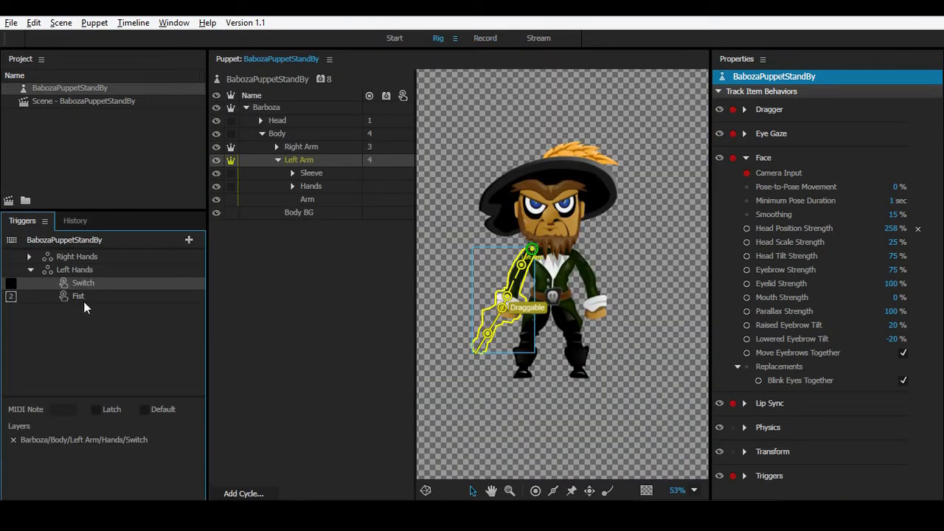
pyautogui.click(91, 293)
pyautogui.click(92, 282)
pyautogui.click(146, 412)
pyautogui.click(85, 297)
pyautogui.click(88, 285)
pyautogui.click(486, 37)
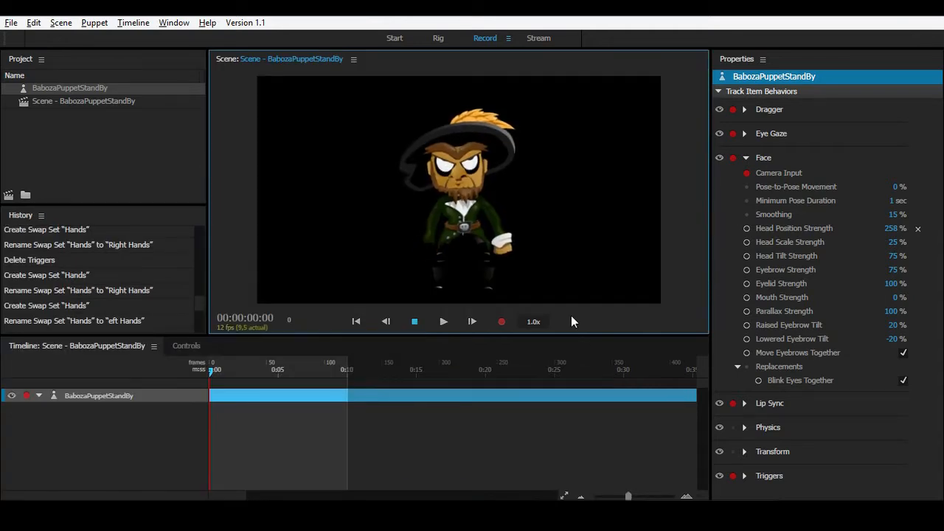
# Enable the visibility of the Switch layer in the left arm's Hands group and return to the recording scene.
pyautogui.click(440, 38)
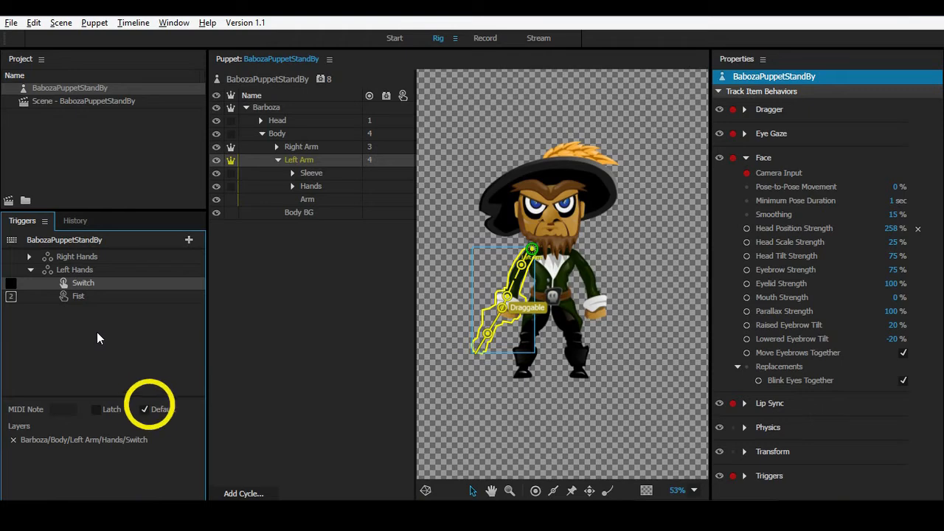
pyautogui.click(85, 295)
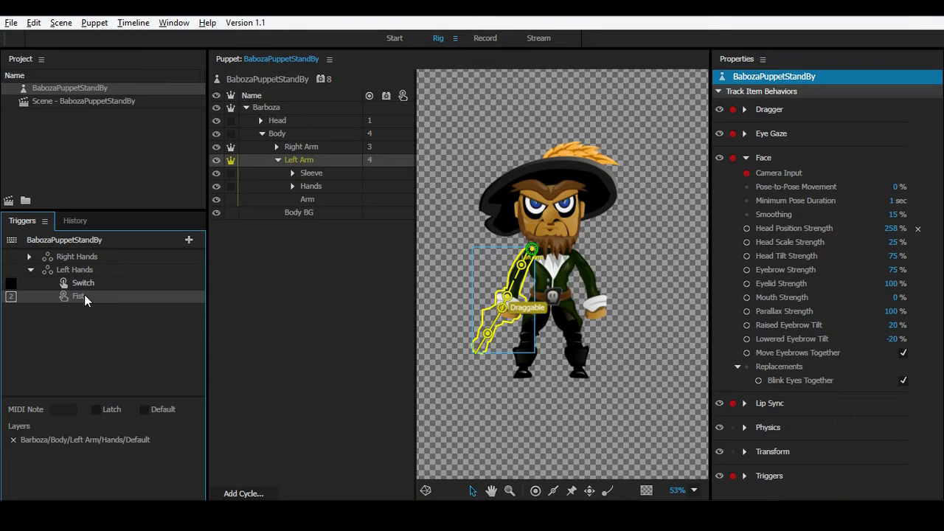
pyautogui.click(293, 186)
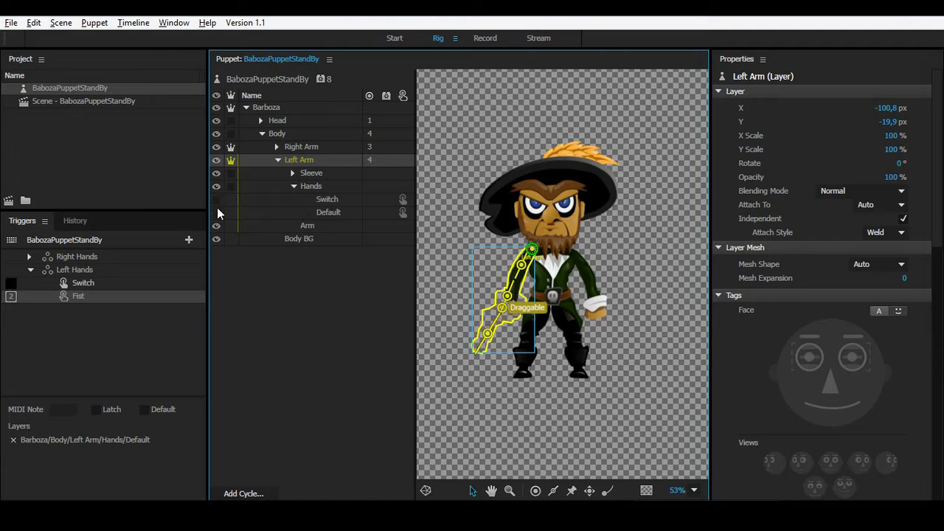
pyautogui.click(478, 39)
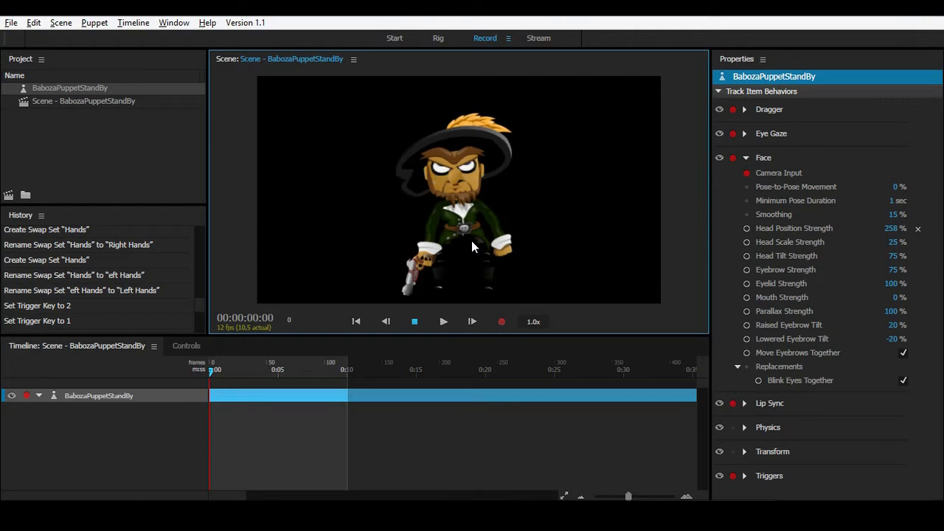
# Try the puppet in the scene by raising and lowering the gun arm and triggering the pointing hand swap.
pyautogui.press('1')
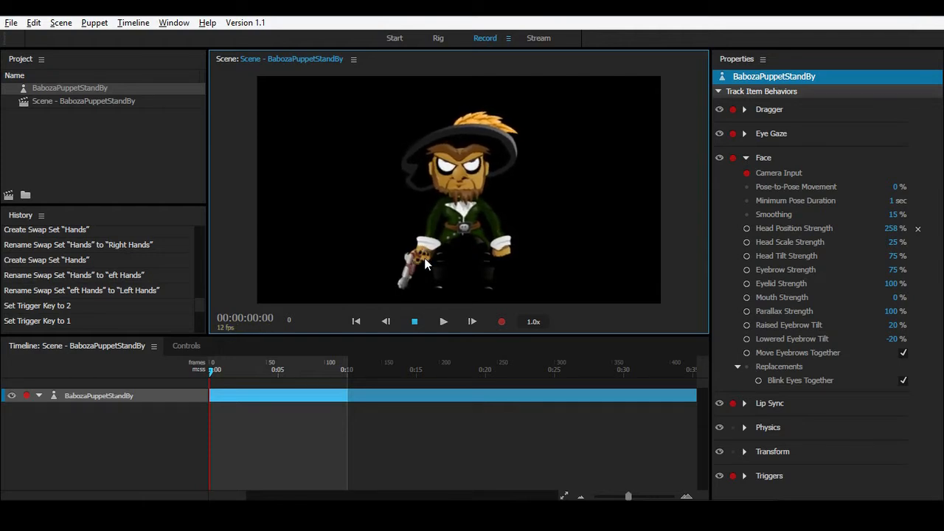
pyautogui.moveTo(412, 217); pyautogui.dragTo(418, 173)
pyautogui.press('1')
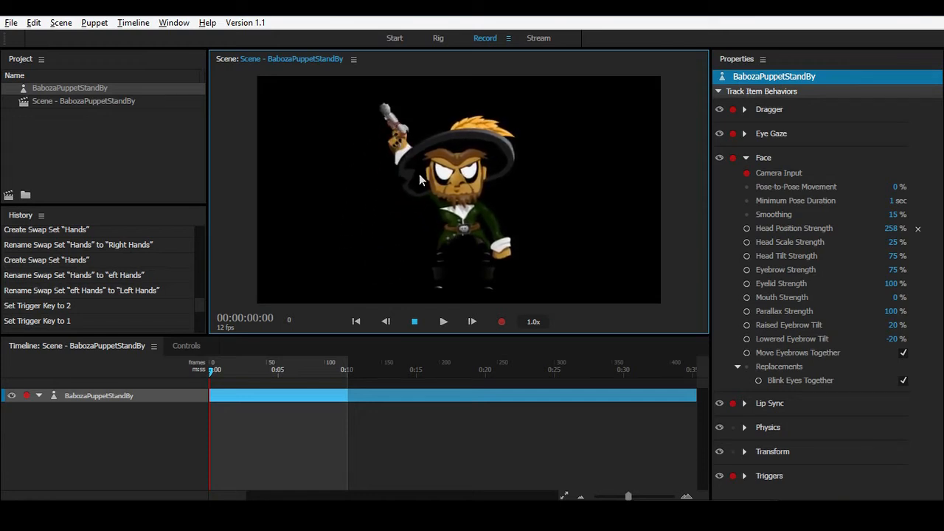
pyautogui.moveTo(467, 96); pyautogui.dragTo(420, 260)
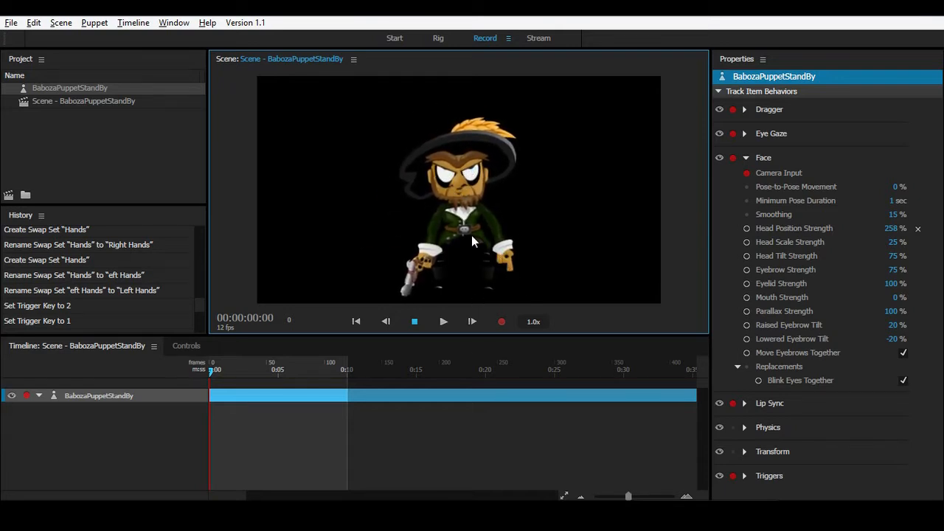
pyautogui.moveTo(449, 222)
pyautogui.mouseDown()
pyautogui.moveTo(409, 224)
pyautogui.moveTo(419, 227)
pyautogui.moveTo(425, 211)
pyautogui.moveTo(457, 266)
pyautogui.moveTo(425, 244)
pyautogui.moveTo(443, 258)
pyautogui.moveTo(464, 249)
pyautogui.moveTo(449, 214)
pyautogui.moveTo(439, 237)
pyautogui.mouseUp()
pyautogui.moveTo(495, 247); pyautogui.dragTo(472, 236)
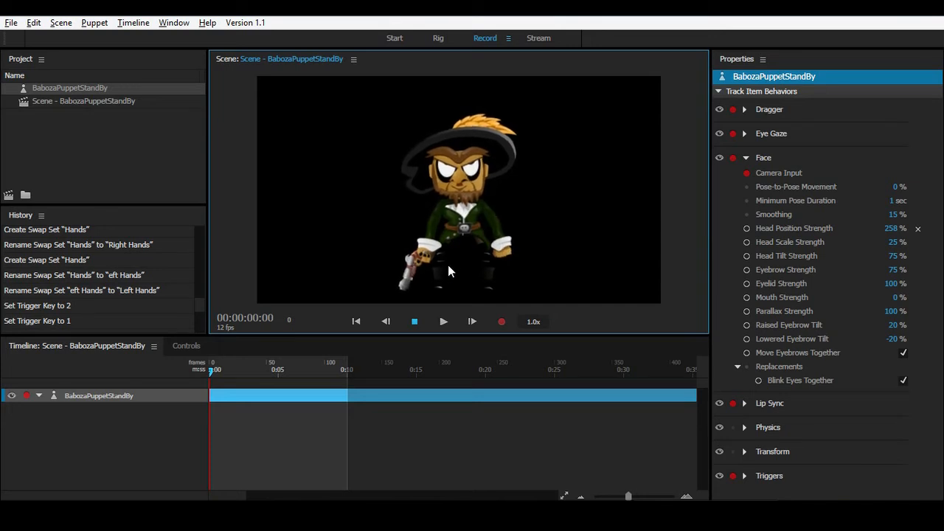
# Disarm the puppet's Dragger, Eye Gaze, Face, Lip Sync and Triggers behaviors for recording.
pyautogui.click(717, 91)
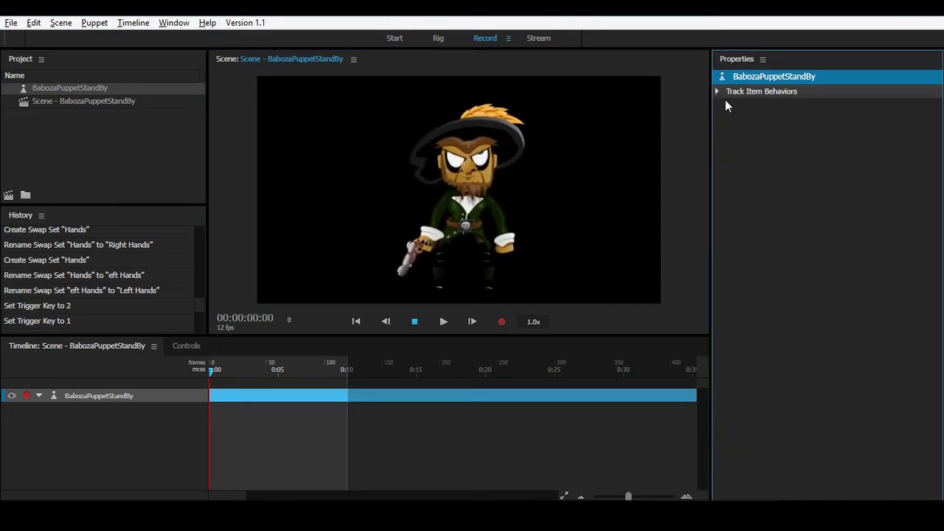
pyautogui.click(717, 91)
pyautogui.click(746, 157)
pyautogui.click(742, 101)
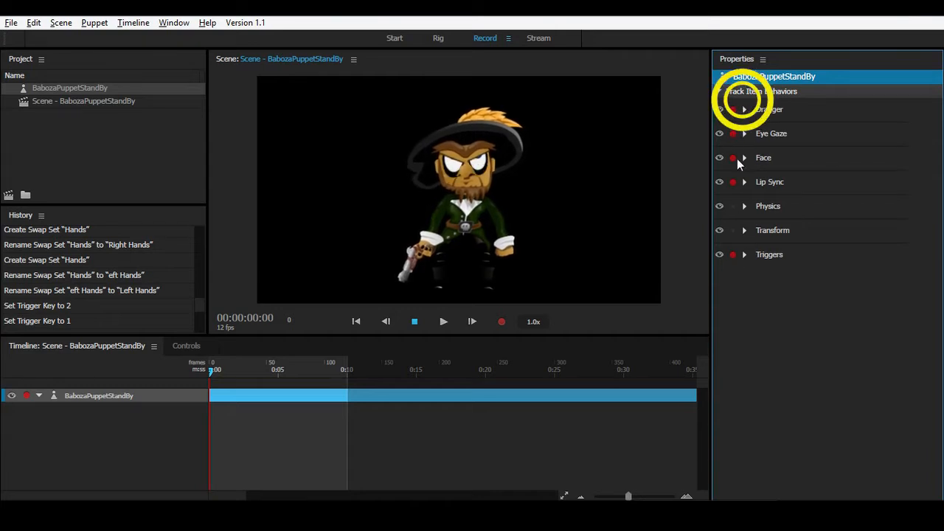
pyautogui.click(732, 109)
pyautogui.click(733, 134)
pyautogui.click(733, 158)
pyautogui.click(732, 182)
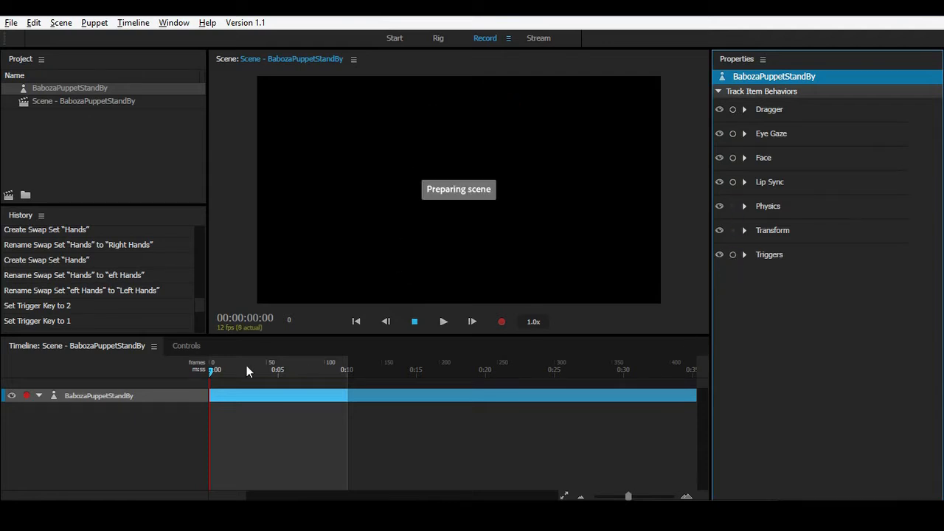
# Import the audio file baobozaIntro.wav and add it to the scene timeline below the puppet track.
pyautogui.click(184, 368)
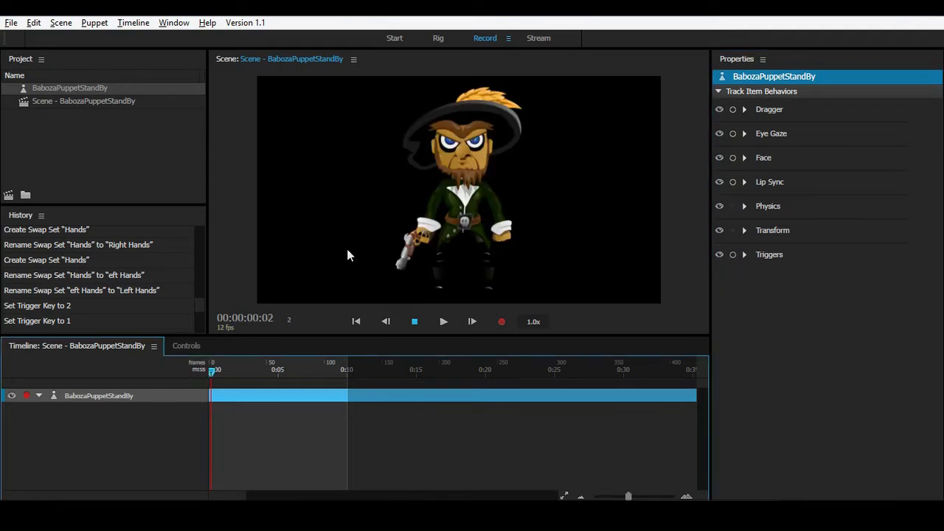
pyautogui.moveTo(19, 109); pyautogui.dragTo(59, 145)
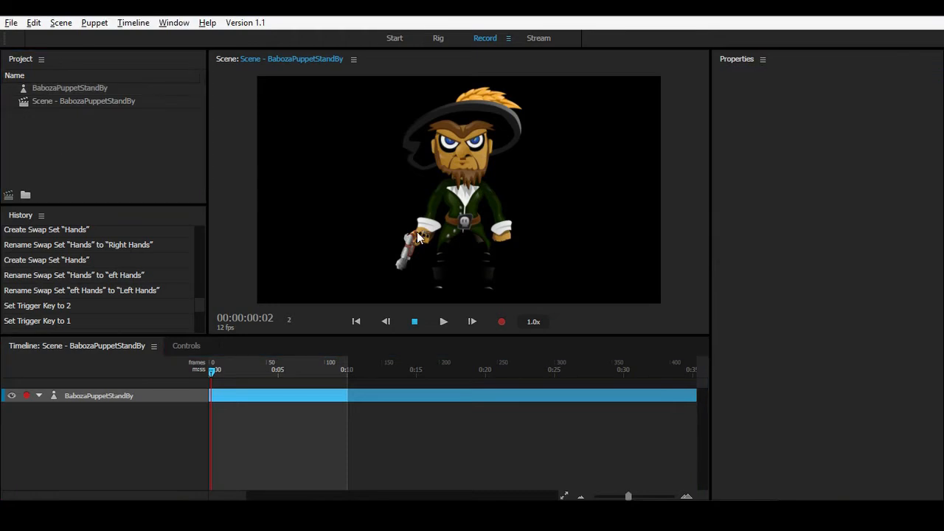
pyautogui.moveTo(86, 89); pyautogui.dragTo(214, 396)
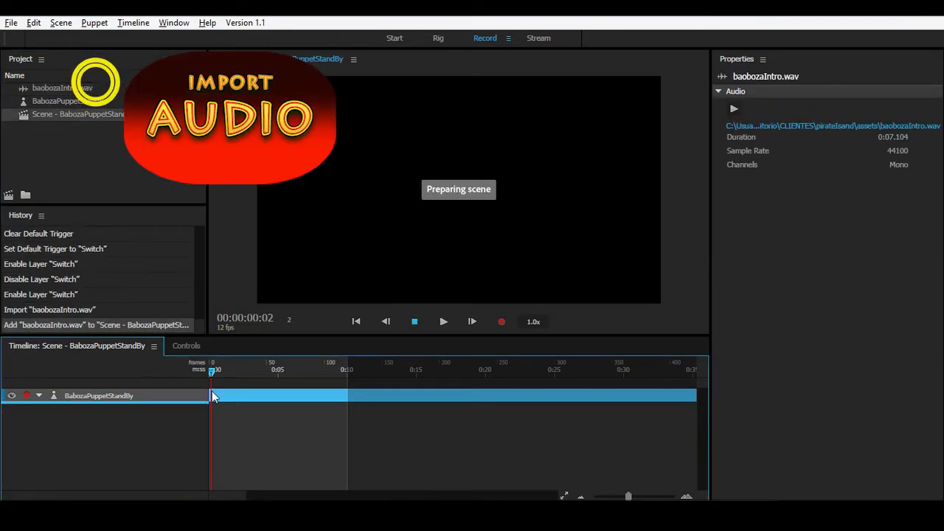
# Play the baobozaIntro audio, trim the clip's end at about 4:01, and shift the clip about one second into the scene.
pyautogui.press('space')
pyautogui.press('space')
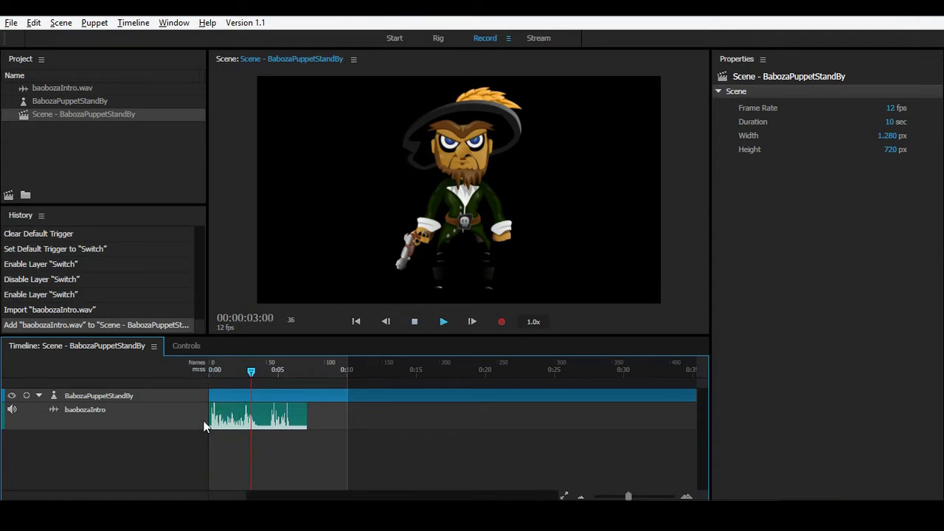
pyautogui.press('space')
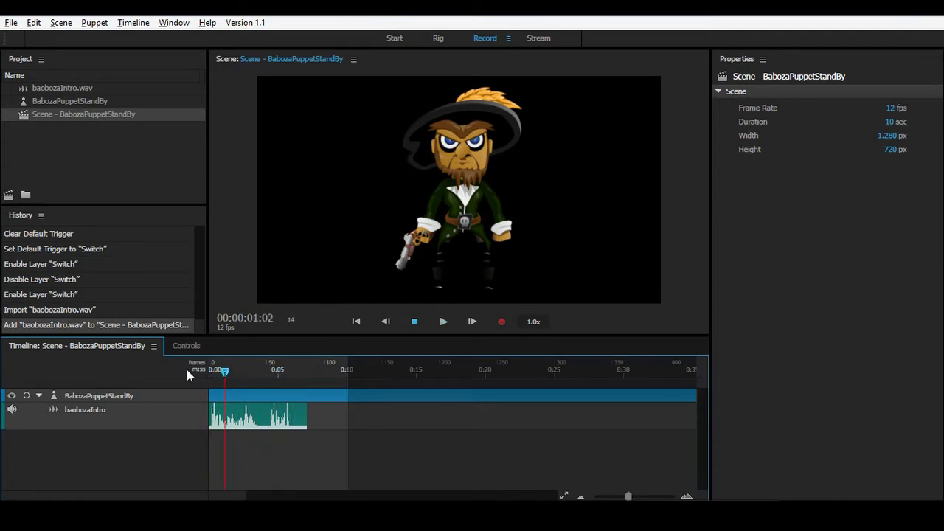
pyautogui.click(266, 377)
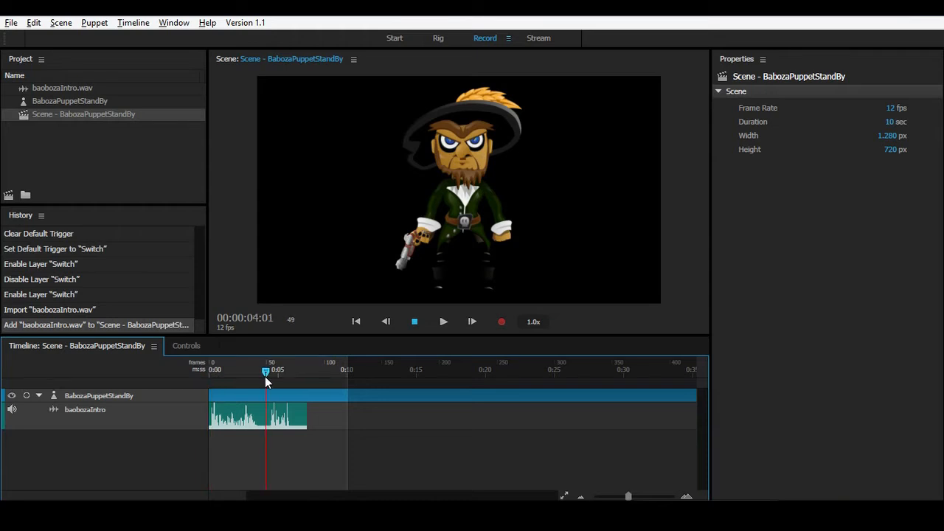
pyautogui.moveTo(307, 412); pyautogui.dragTo(245, 409)
# Add baobozaIntro.wav again on a second track, trim its start, place it after the first clip, and play the scene.
pyautogui.moveTo(75, 86); pyautogui.dragTo(133, 442)
pyautogui.moveTo(213, 450); pyautogui.dragTo(317, 448)
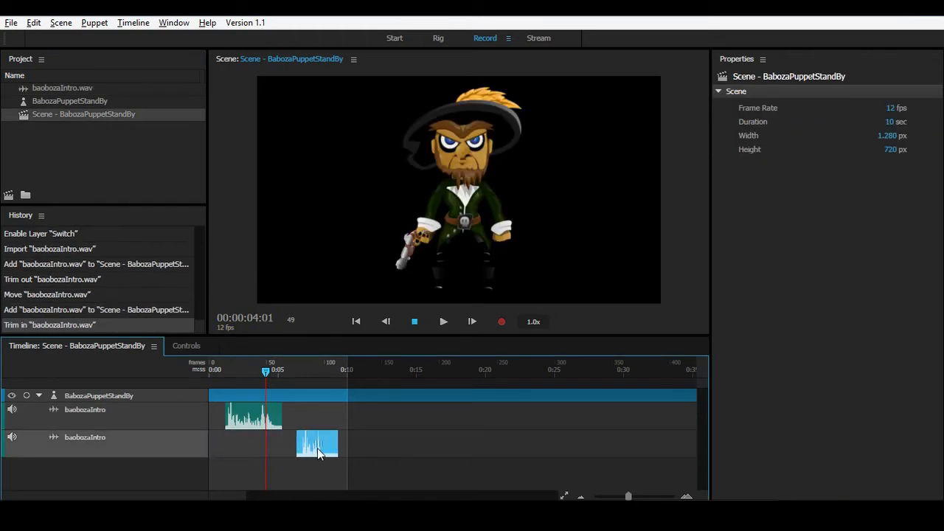
pyautogui.click(178, 374)
pyautogui.press('space')
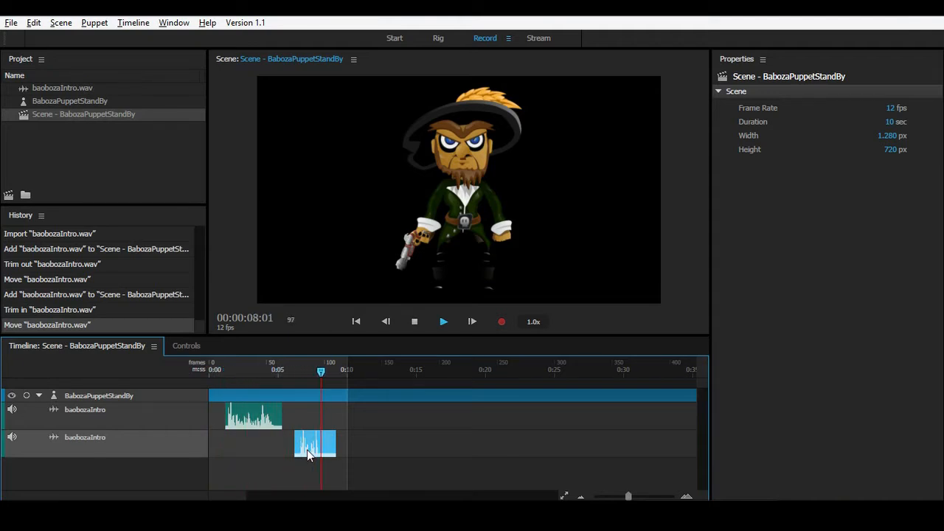
# Shift both audio clips slightly earlier, starting the first at about 0:11 and the second at about 5:09, and play them back.
pyautogui.moveTo(307, 449); pyautogui.dragTo(301, 450)
pyautogui.click(206, 372)
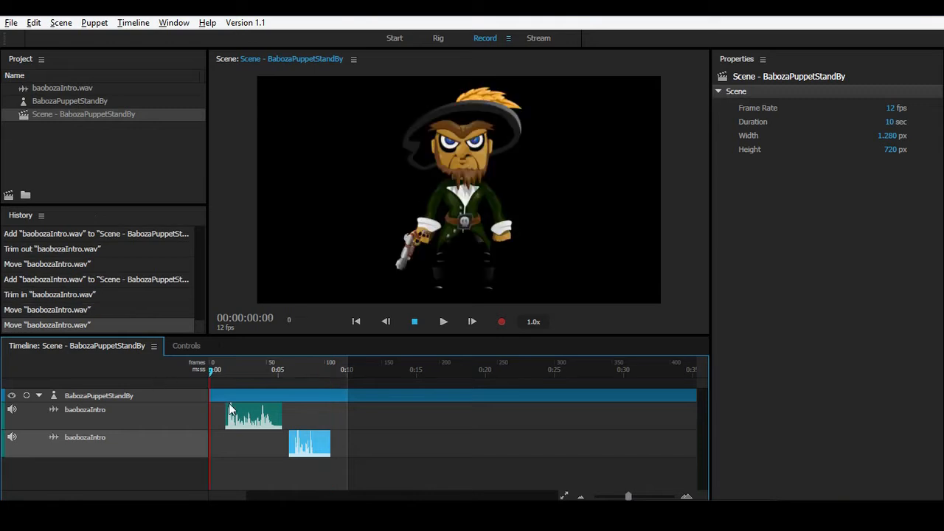
pyautogui.moveTo(246, 416); pyautogui.dragTo(244, 417)
pyautogui.click(299, 442)
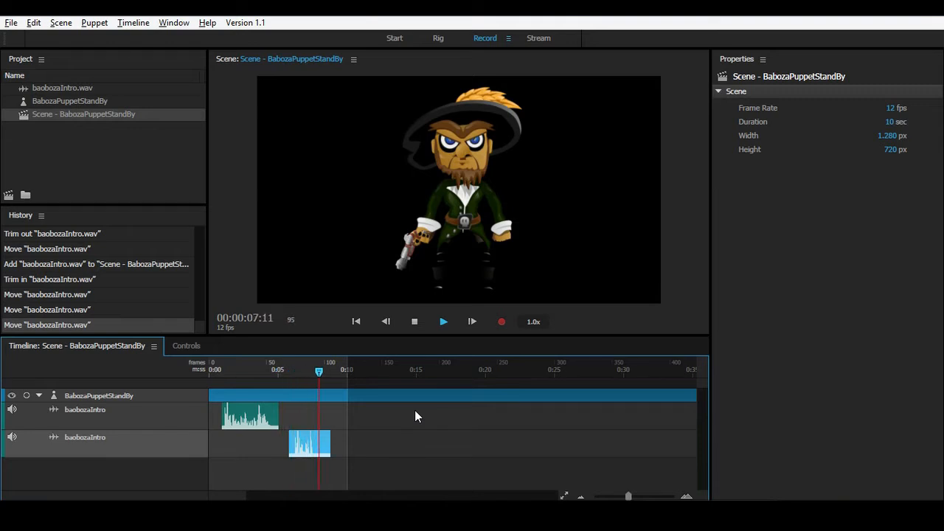
pyautogui.moveTo(336, 371); pyautogui.dragTo(156, 377)
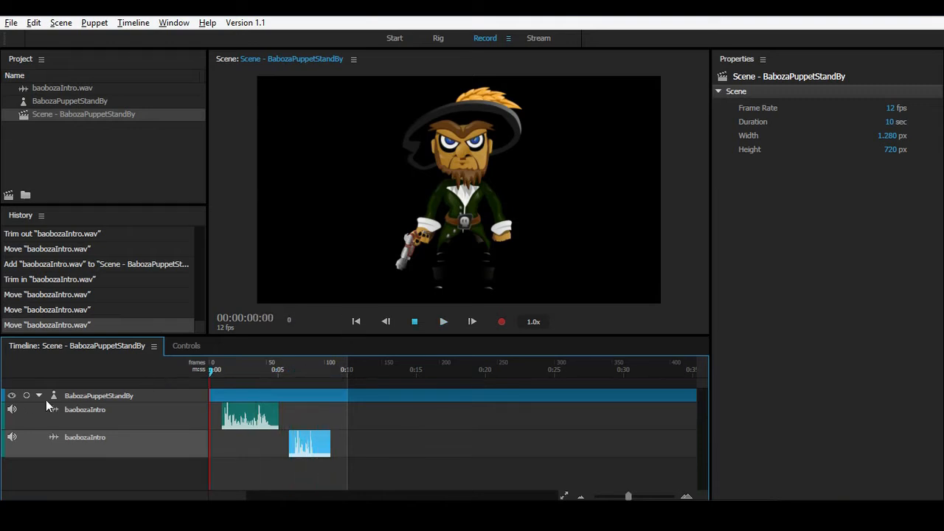
# Arm only the puppet's Lip Sync behavior and compute lip sync from scene audio for the first baobozaIntro clip.
pyautogui.click(70, 398)
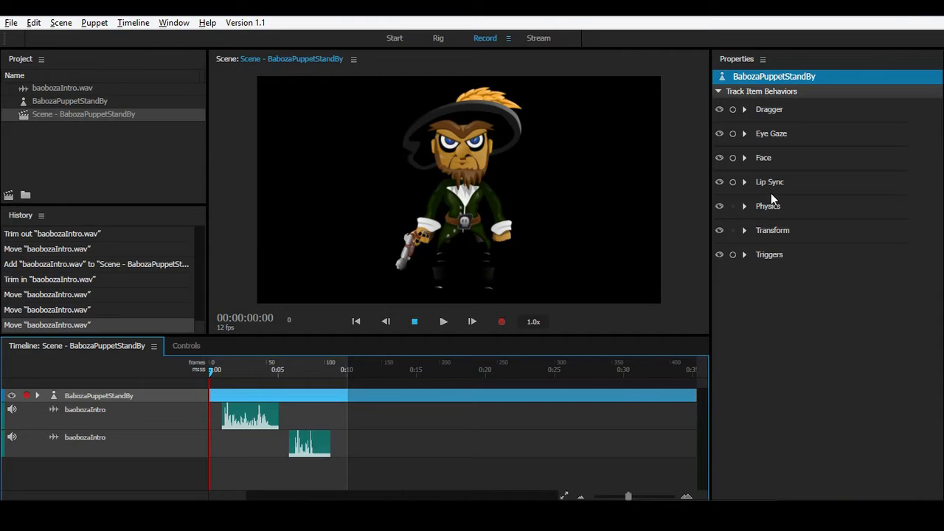
pyautogui.click(733, 181)
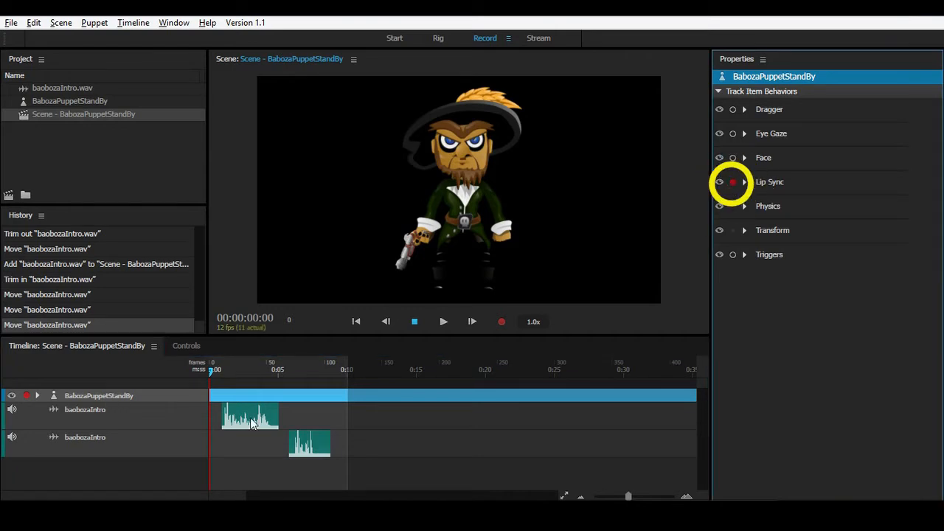
pyautogui.click(120, 420)
pyautogui.click(133, 22)
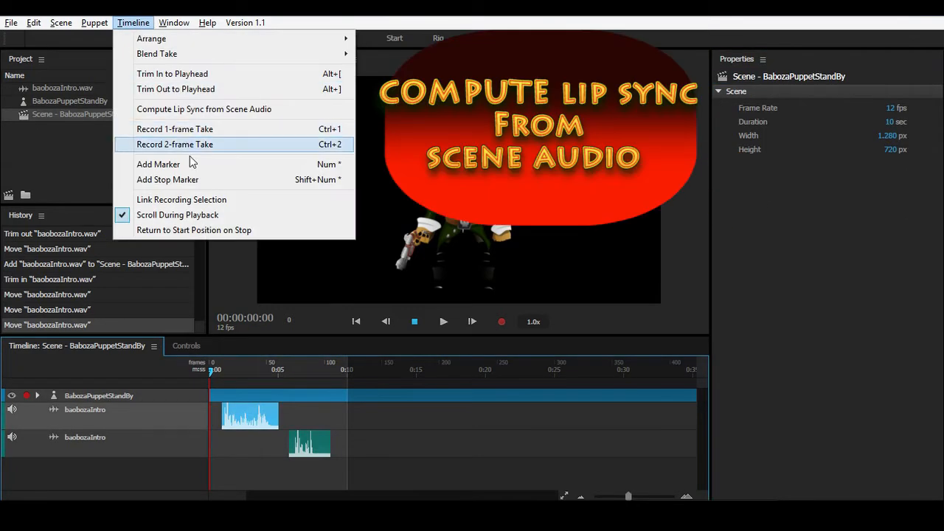
pyautogui.click(208, 110)
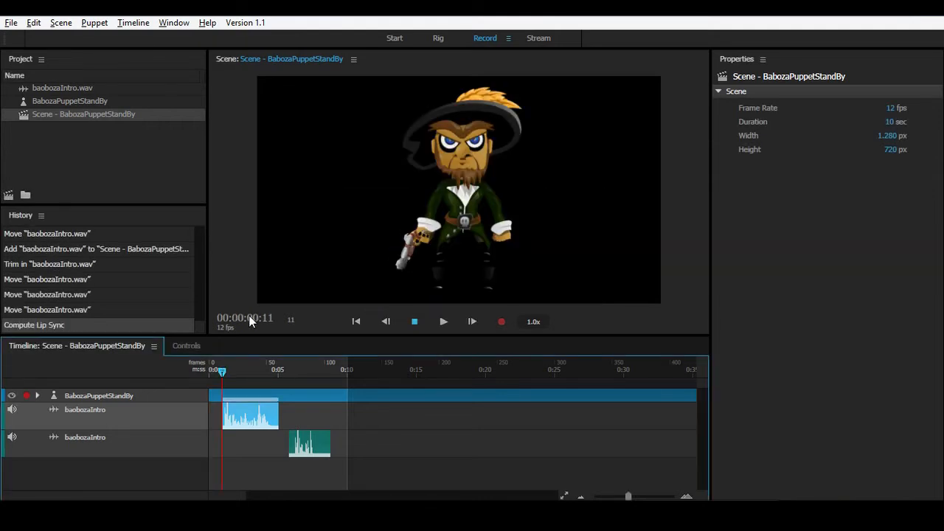
# Scrub through the timeline and examine the lip sync Visemes generated under the puppet track.
pyautogui.moveTo(222, 373); pyautogui.dragTo(300, 374)
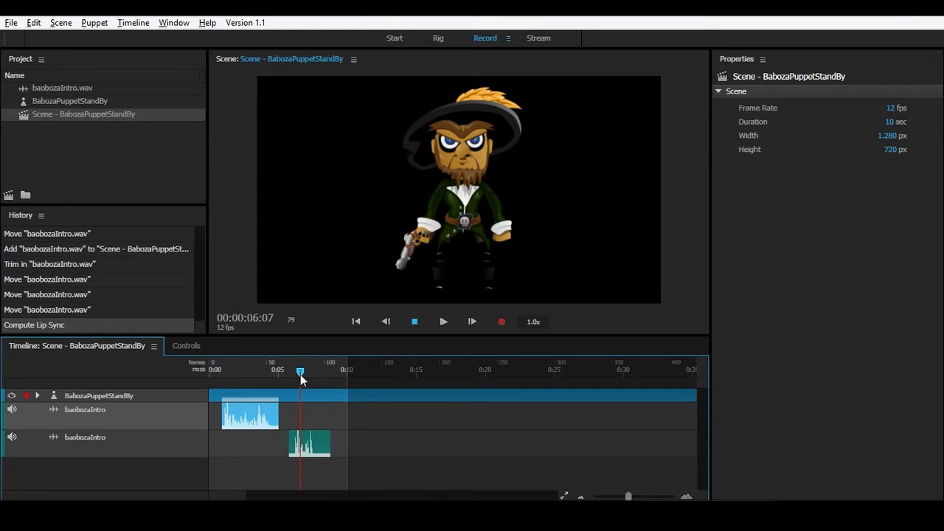
pyautogui.moveTo(208, 377); pyautogui.dragTo(217, 376)
pyautogui.click(38, 397)
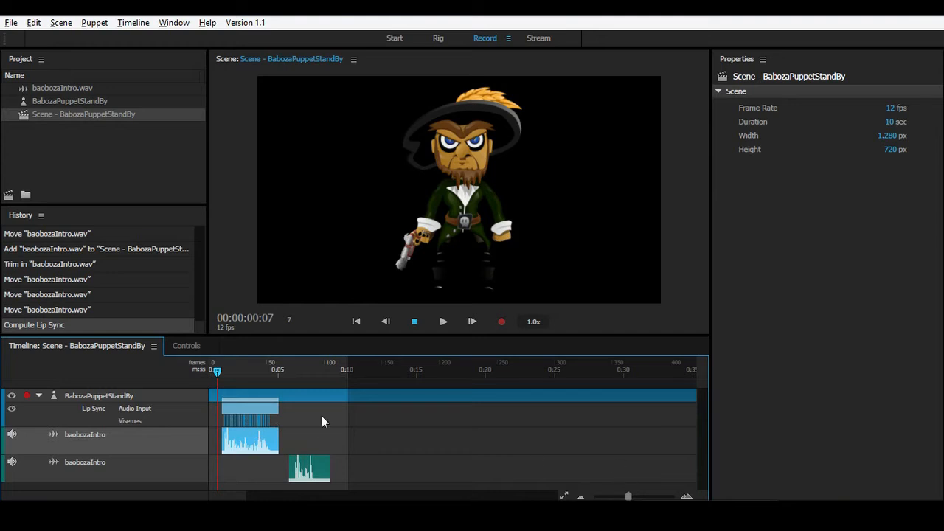
pyautogui.click(38, 396)
# Compute lip sync from scene audio for the second baobozaIntro clip and replay the scene from the start.
pyautogui.click(89, 440)
pyautogui.click(138, 25)
pyautogui.click(137, 474)
pyautogui.click(136, 448)
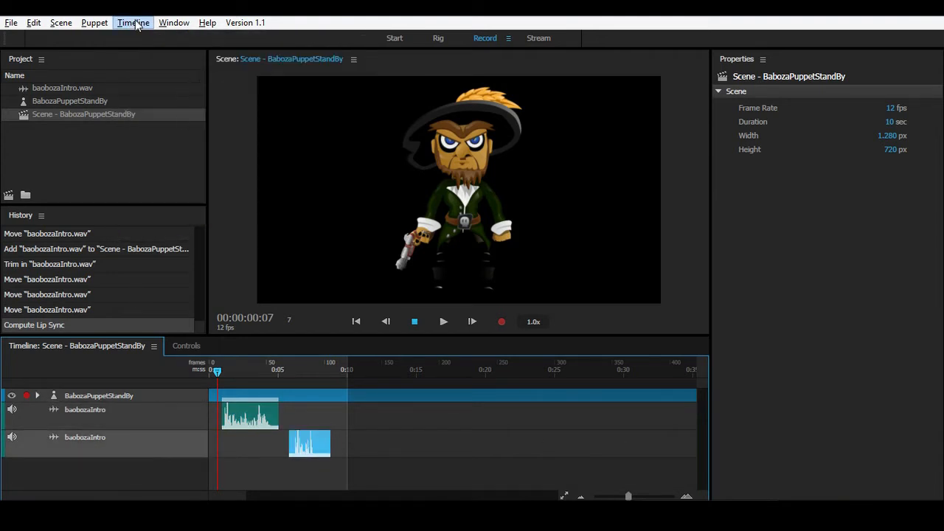
pyautogui.click(137, 25)
pyautogui.click(212, 112)
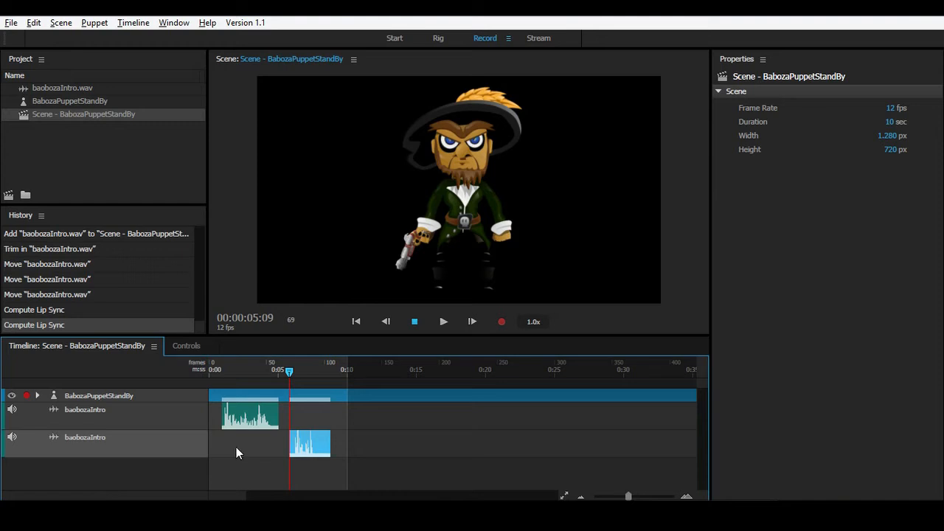
pyautogui.moveTo(292, 375); pyautogui.dragTo(205, 391)
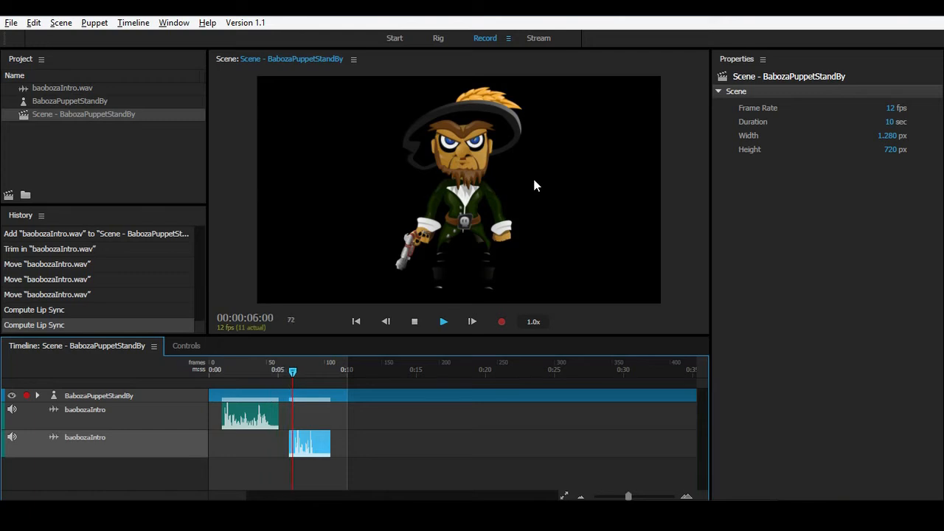
# Expand the puppet's track around the second clip and extend the start of its last F viseme back to 7:04.
pyautogui.moveTo(629, 497); pyautogui.dragTo(642, 496)
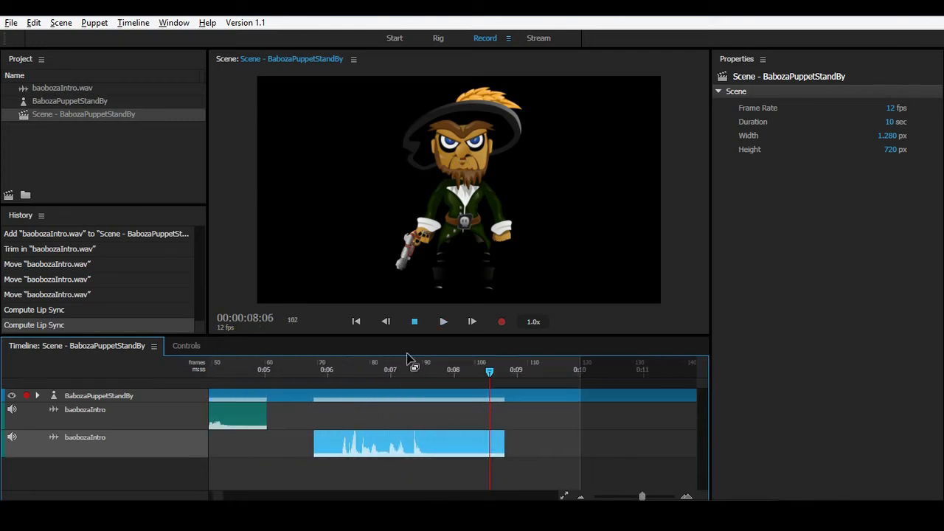
pyautogui.click(38, 396)
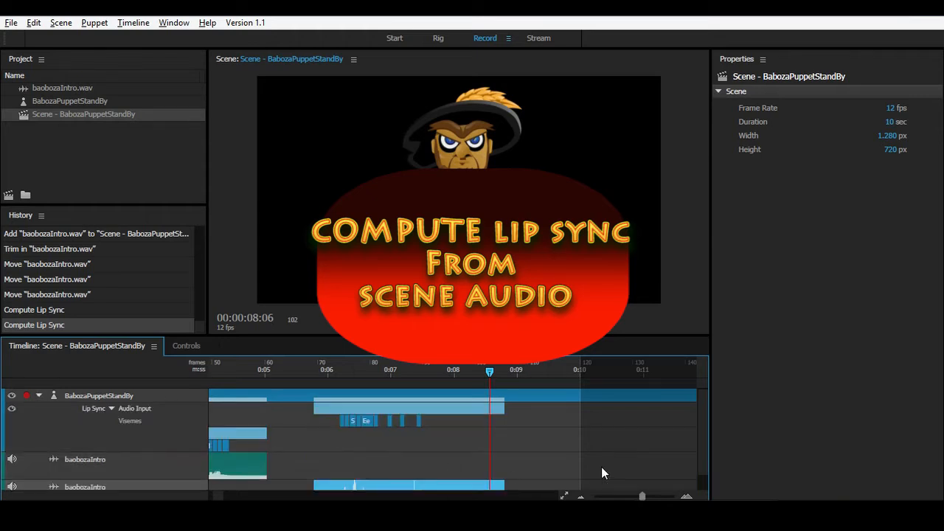
pyautogui.scroll(3, 598, 448)
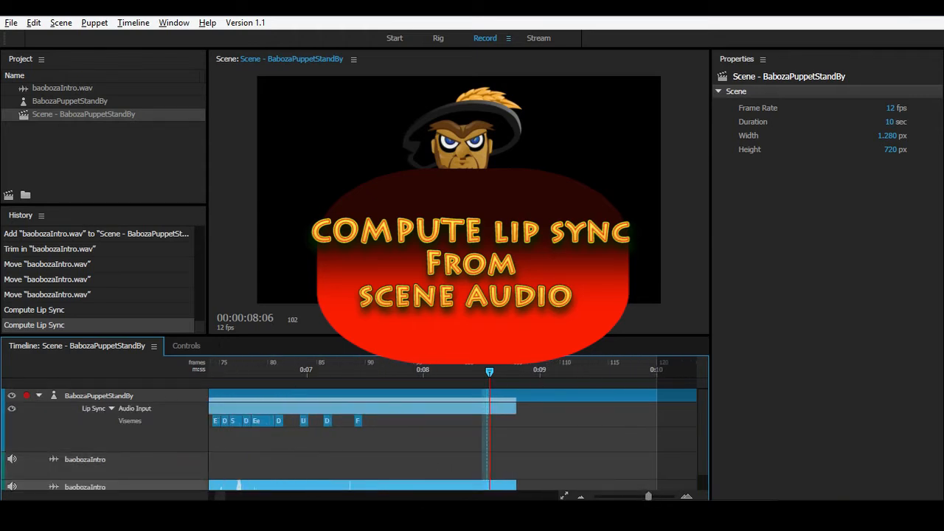
pyautogui.click(222, 497)
pyautogui.click(268, 376)
pyautogui.press('space')
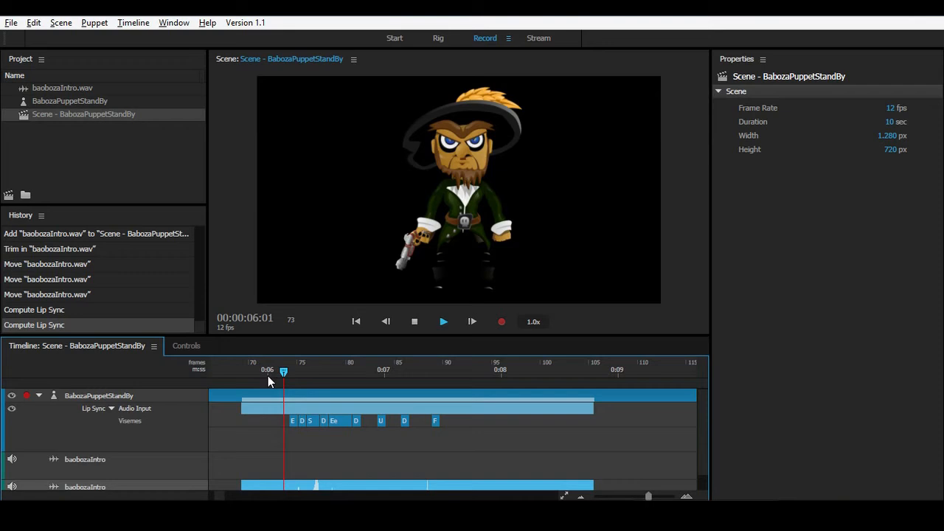
pyautogui.click(425, 376)
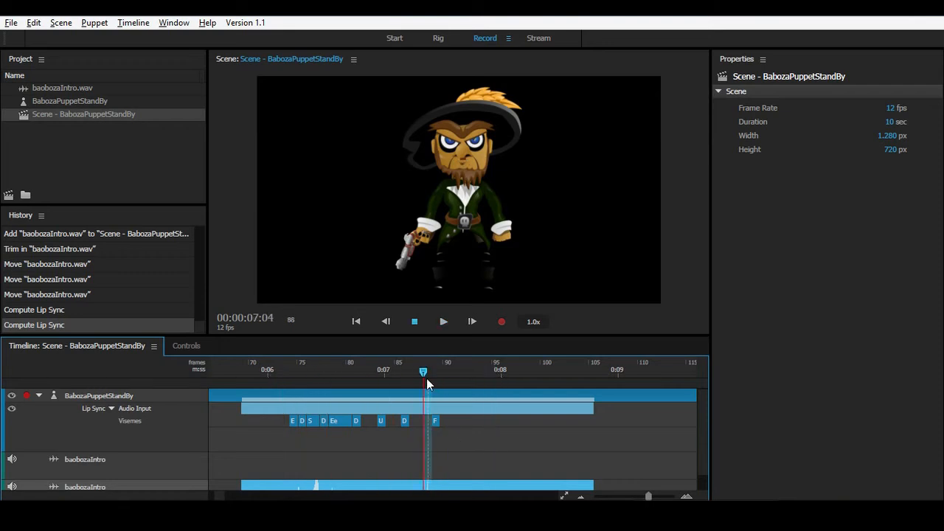
pyautogui.click(432, 423)
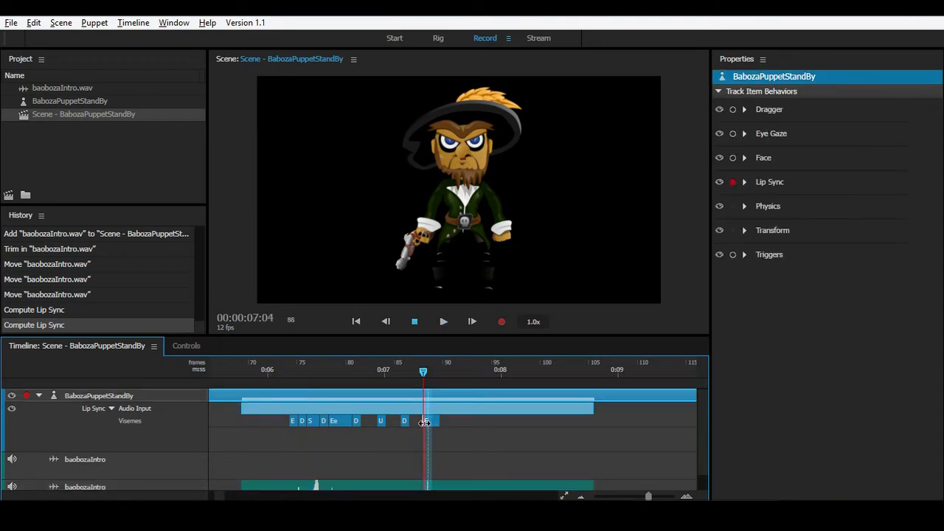
# Enlarge the timeline area, shift the take 2 Audio Input recording slightly earlier, and play back the second clip.
pyautogui.moveTo(564, 336); pyautogui.dragTo(564, 310)
pyautogui.moveTo(425, 351)
pyautogui.mouseDown()
pyautogui.moveTo(435, 345)
pyautogui.moveTo(394, 350)
pyautogui.moveTo(435, 342)
pyautogui.mouseUp()
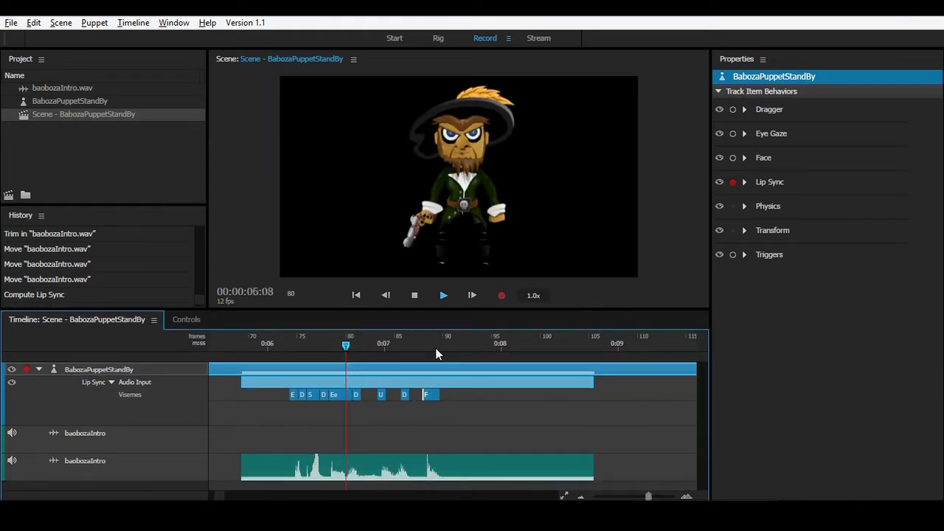
pyautogui.click(340, 349)
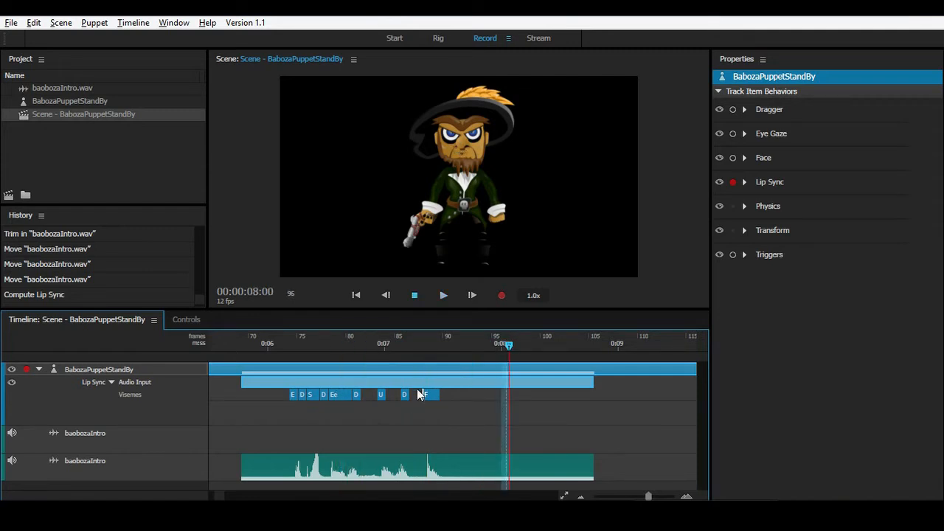
pyautogui.moveTo(455, 382); pyautogui.dragTo(452, 382)
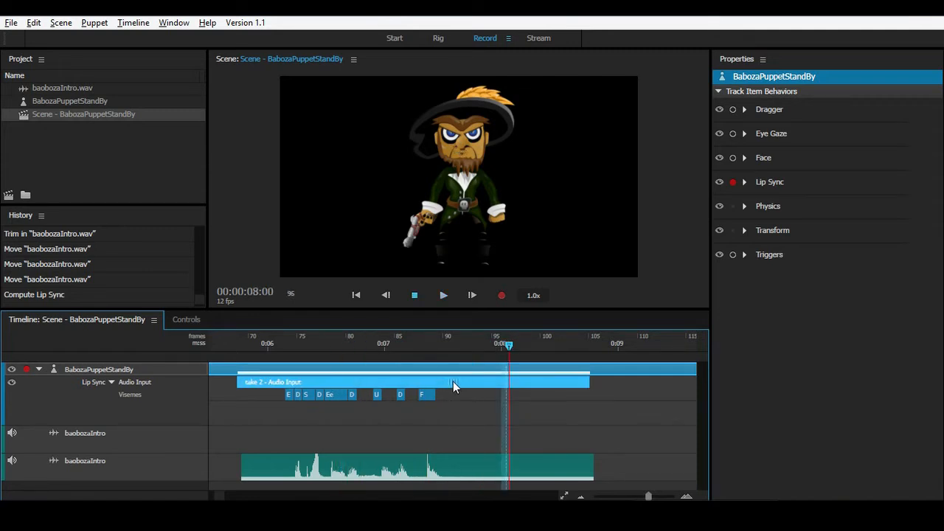
pyautogui.click(276, 342)
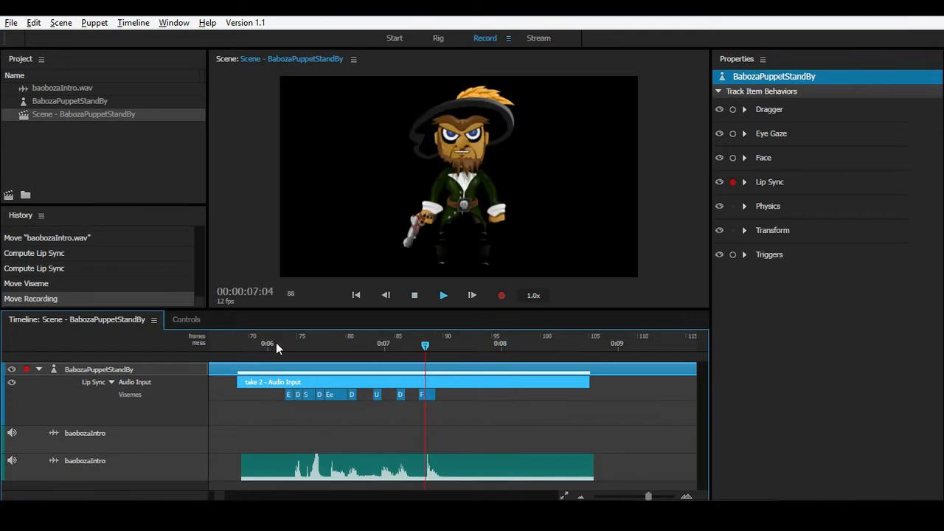
pyautogui.click(270, 344)
pyautogui.click(265, 345)
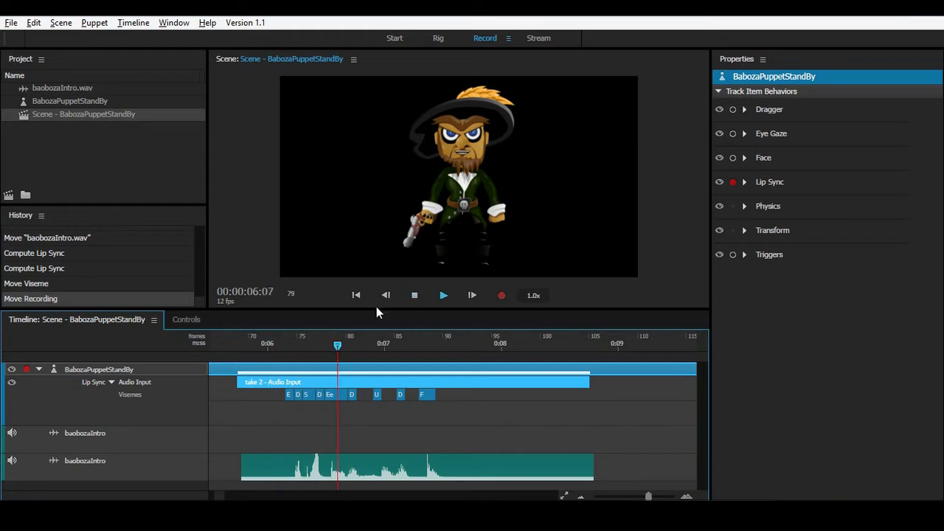
# Adjust the Uh viseme in take 2 to start at the 0:07 mark and replay that passage.
pyautogui.moveTo(471, 344); pyautogui.dragTo(382, 401)
pyautogui.click(377, 397)
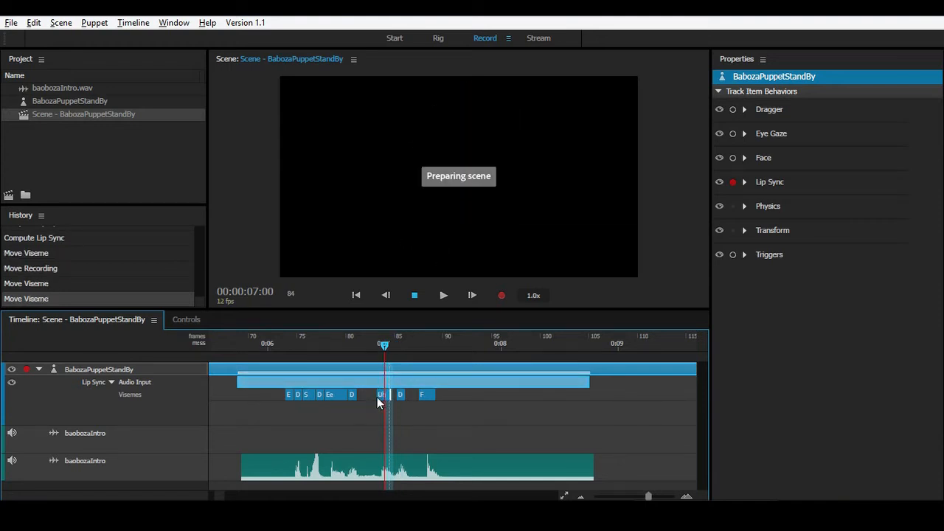
pyautogui.click(375, 348)
pyautogui.press('space')
pyautogui.press('space')
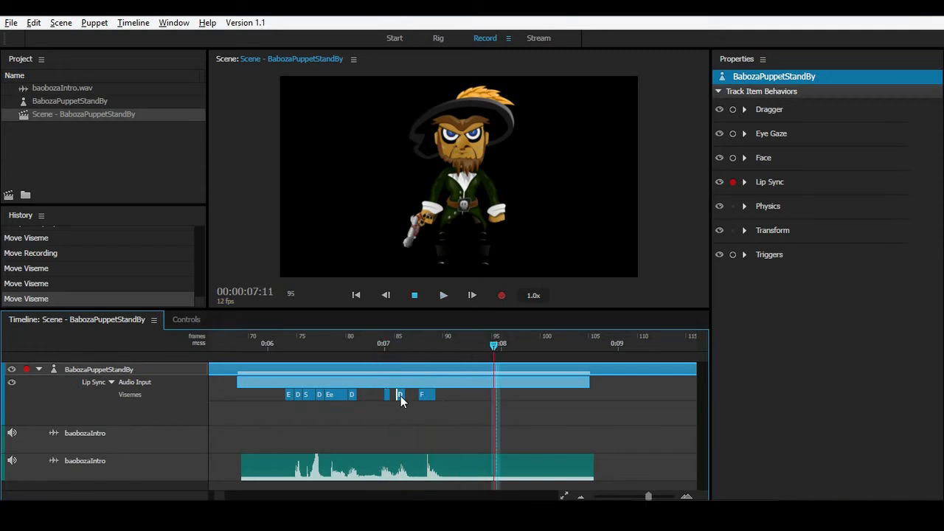
# Delete the D viseme following Uh, stretch Uh up to the F viseme, and check the playback.
pyautogui.click(400, 395)
pyautogui.press('Delete')
pyautogui.moveTo(388, 398); pyautogui.dragTo(408, 398)
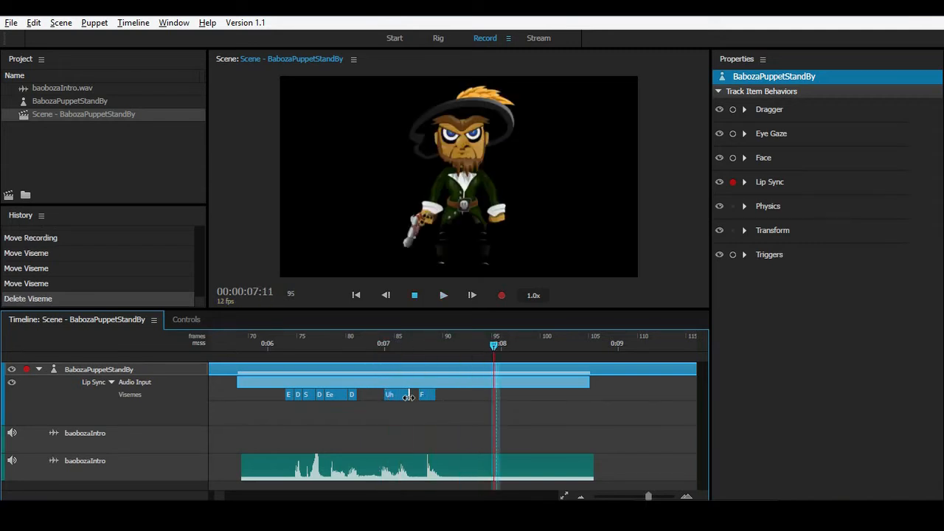
pyautogui.click(378, 355)
pyautogui.press('space')
pyautogui.press('space')
pyautogui.click(417, 395)
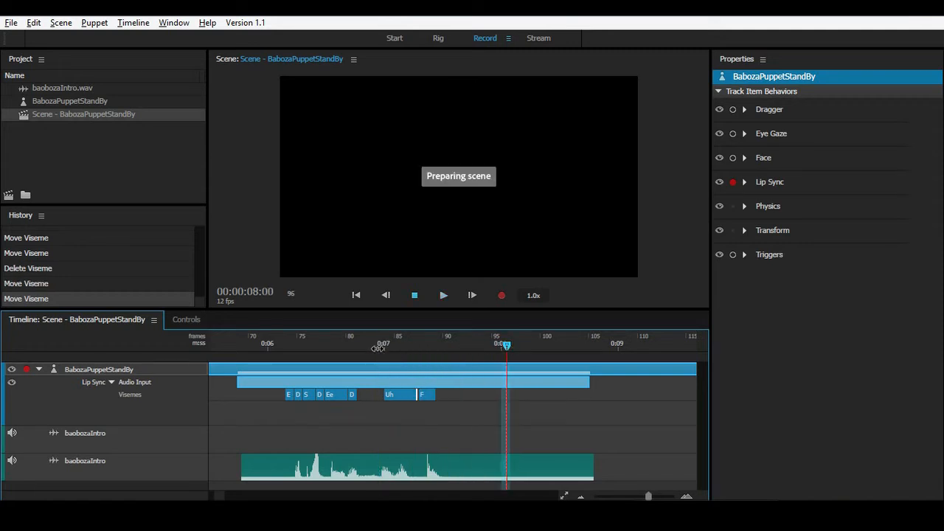
pyautogui.click(365, 350)
pyautogui.press('space')
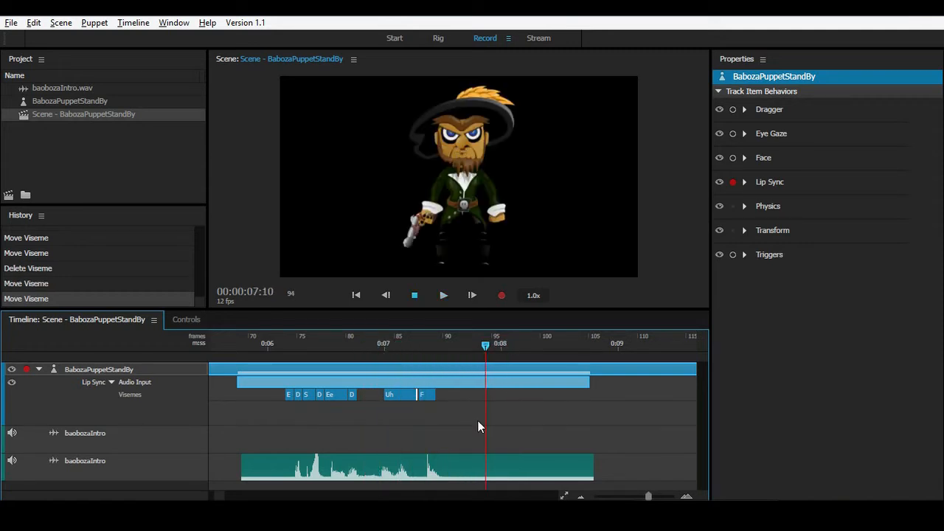
# Delete the F viseme at the end of take 2 and extend Uh over part of its space.
pyautogui.press('Delete')
pyautogui.moveTo(417, 395); pyautogui.dragTo(430, 394)
pyautogui.click(375, 354)
pyautogui.press('space')
# Replay the second clip from several starting points and check the mouth movement against its audio.
pyautogui.click(365, 350)
pyautogui.press('space')
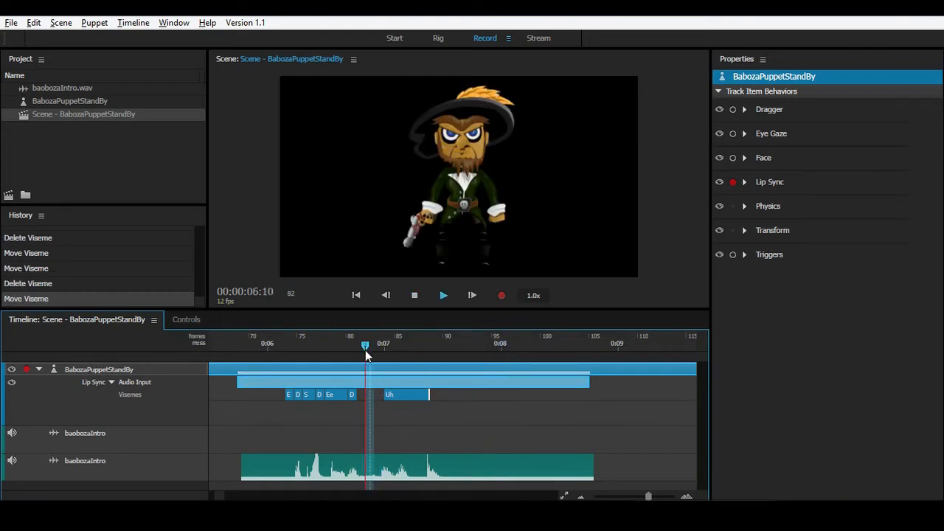
pyautogui.click(355, 346)
pyautogui.press('space')
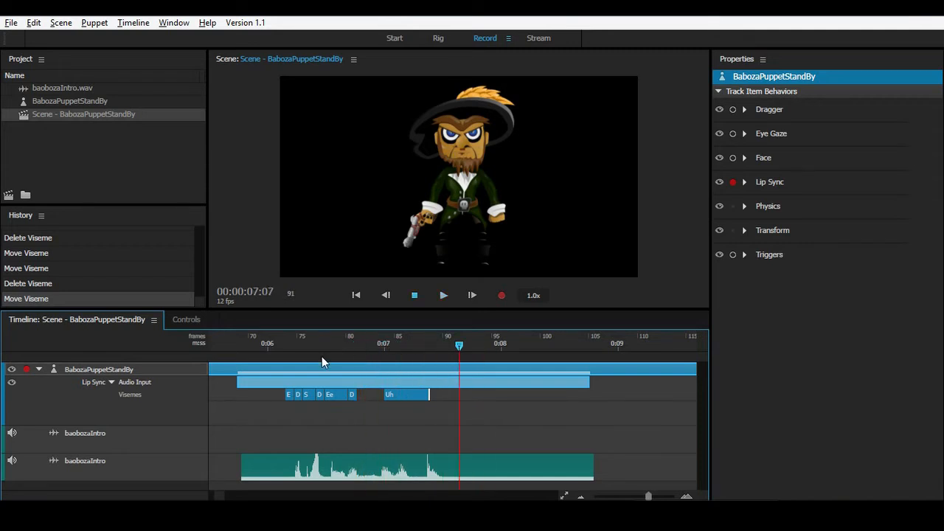
pyautogui.press('space')
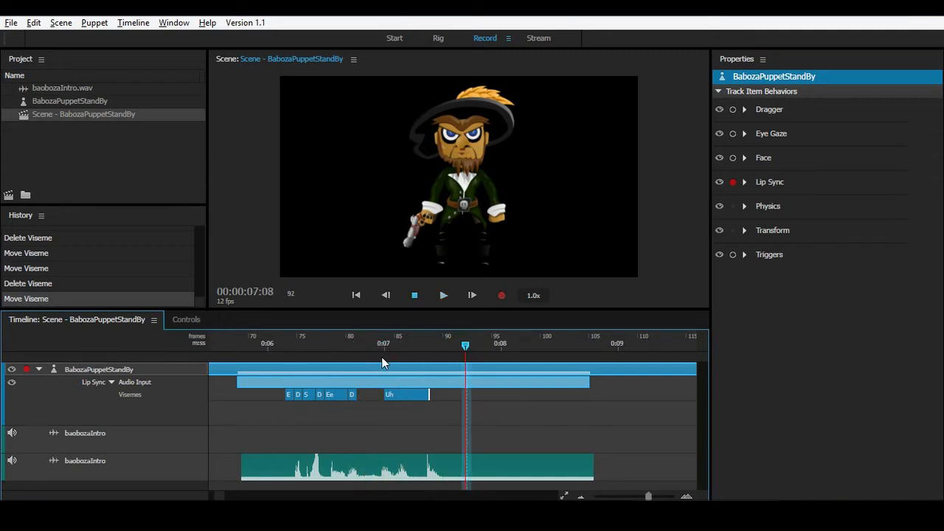
pyautogui.click(381, 357)
pyautogui.click(366, 351)
pyautogui.press('space')
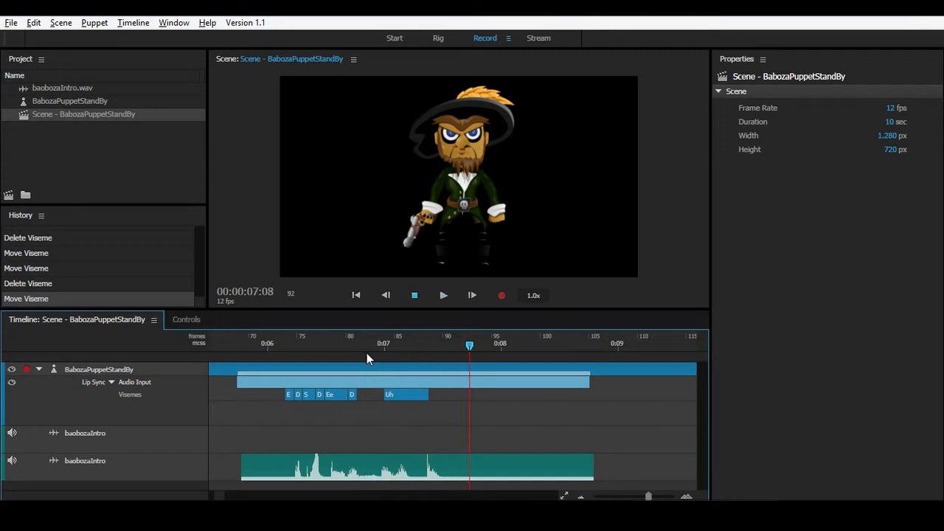
pyautogui.click(286, 345)
pyautogui.press('space')
pyautogui.press('space')
pyautogui.click(253, 344)
pyautogui.press('space')
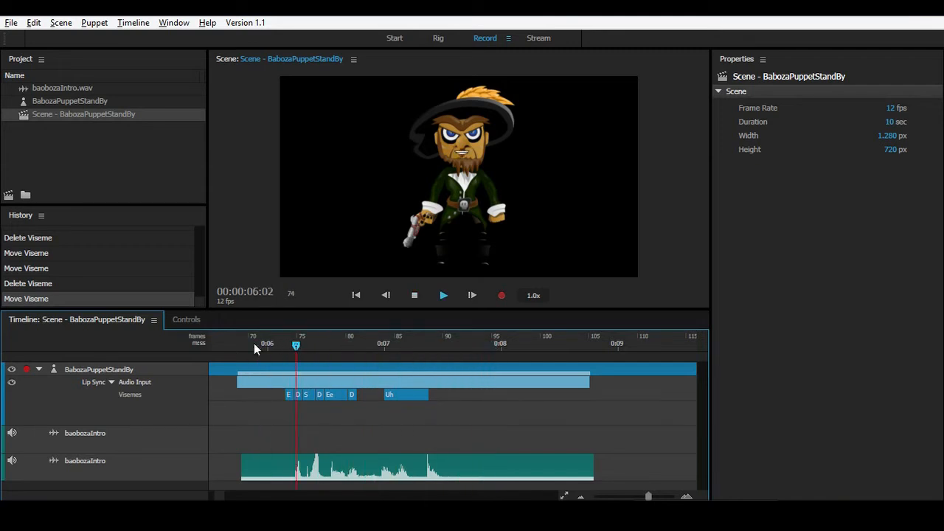
# Shorten the Uh viseme to end at 7:04 and set the silence right after it to Ee.
pyautogui.moveTo(479, 351); pyautogui.dragTo(425, 351)
pyautogui.moveTo(427, 398); pyautogui.dragTo(425, 399)
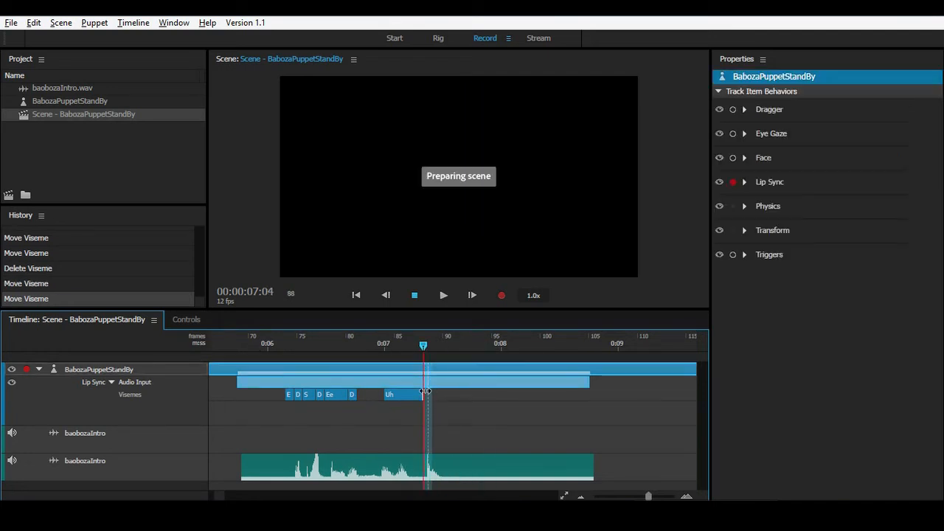
pyautogui.rightClick(430, 395)
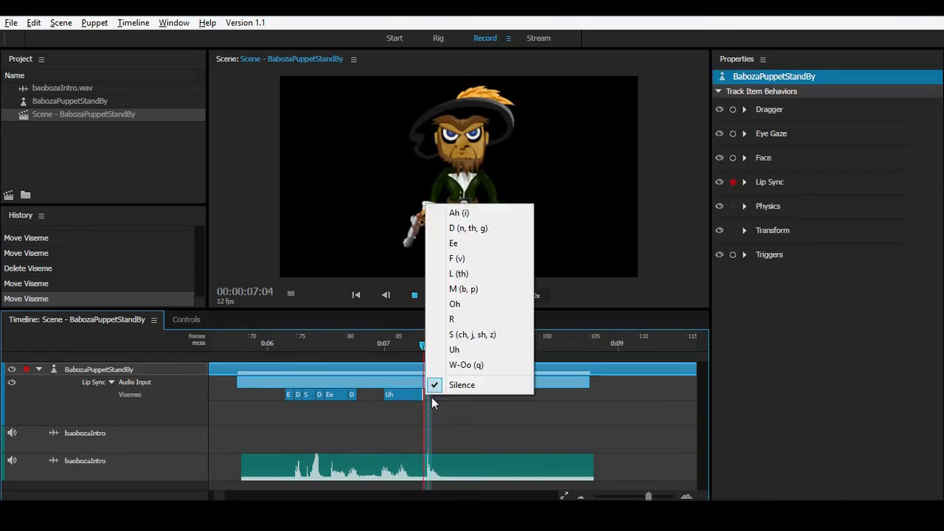
pyautogui.click(473, 246)
# Shift the take 1 Audio Input recording slightly earlier and replay the scene from the start.
pyautogui.click(245, 346)
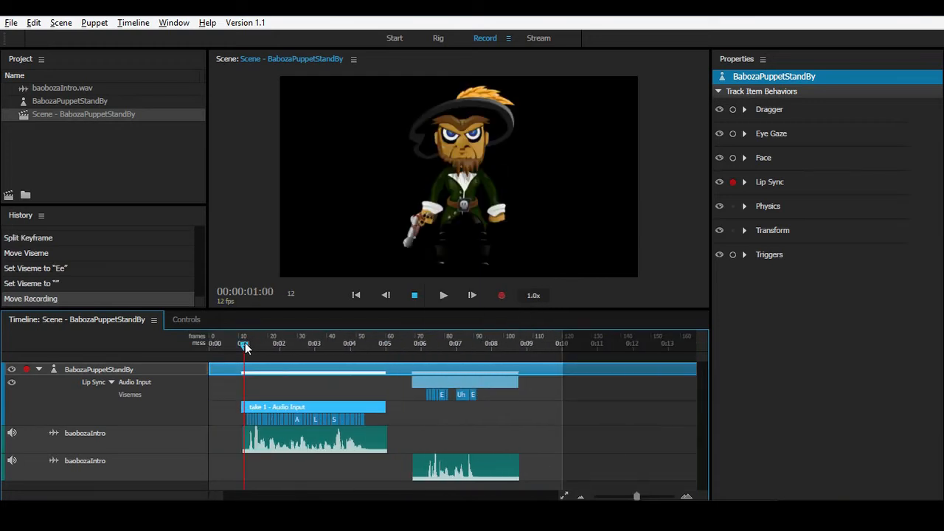
pyautogui.press('space')
pyautogui.press('space')
pyautogui.moveTo(638, 496); pyautogui.dragTo(632, 496)
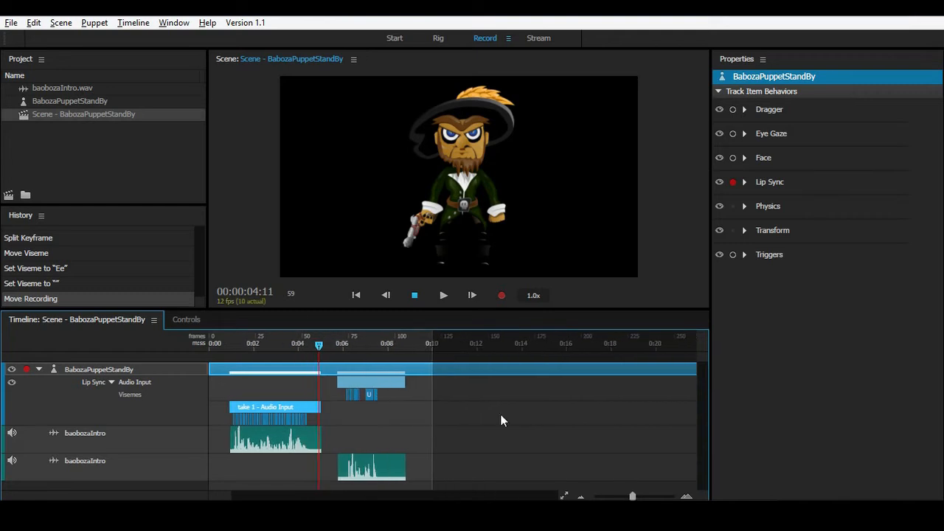
pyautogui.press('Home')
pyautogui.press('space')
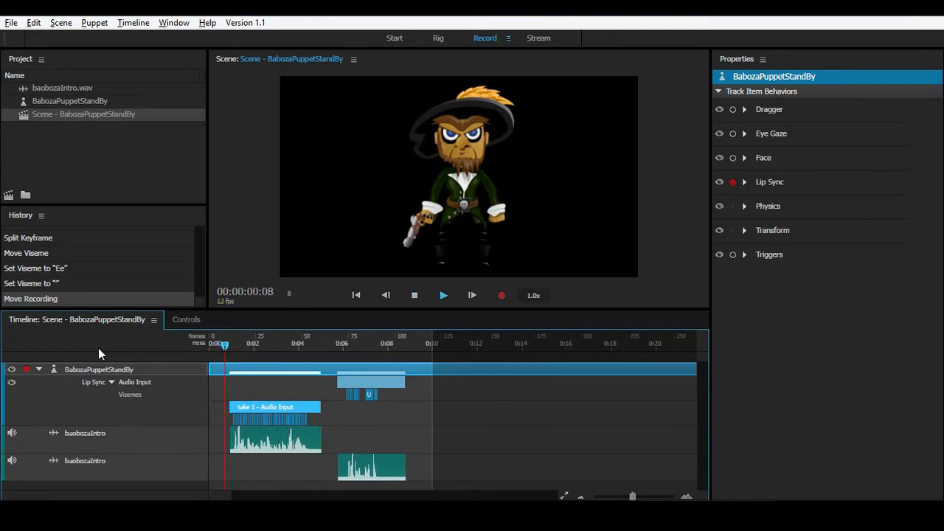
# Disarm Lip Sync, arm Dragger, and record the puppet's pistol arm being raised and moved from the scene start.
pyautogui.click(732, 181)
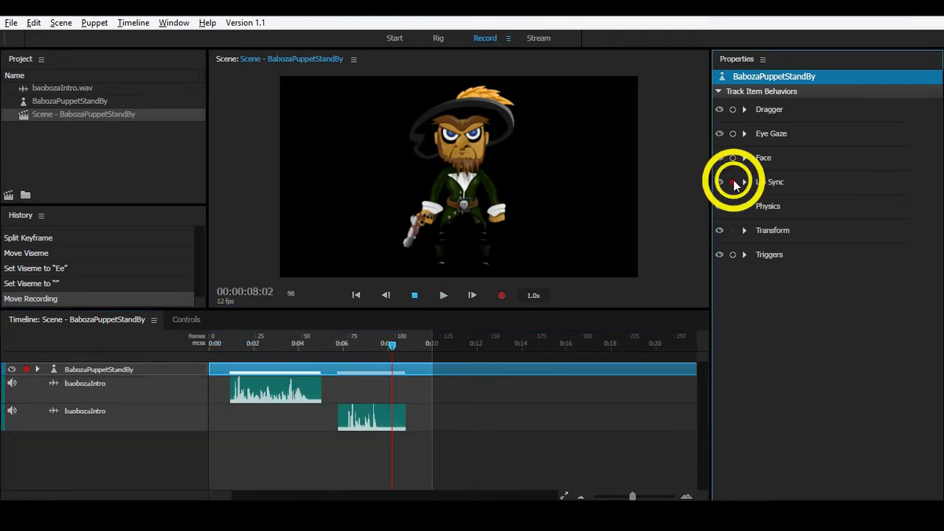
pyautogui.press('Home')
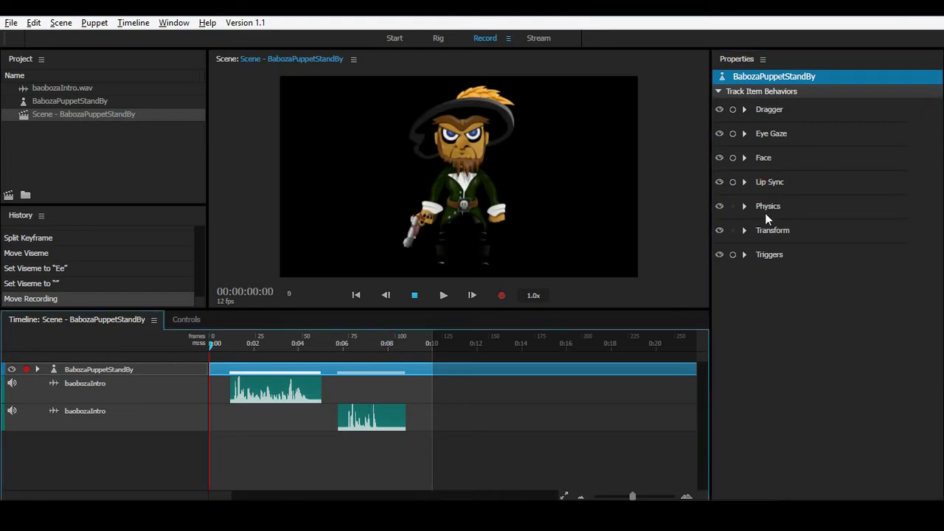
pyautogui.click(732, 109)
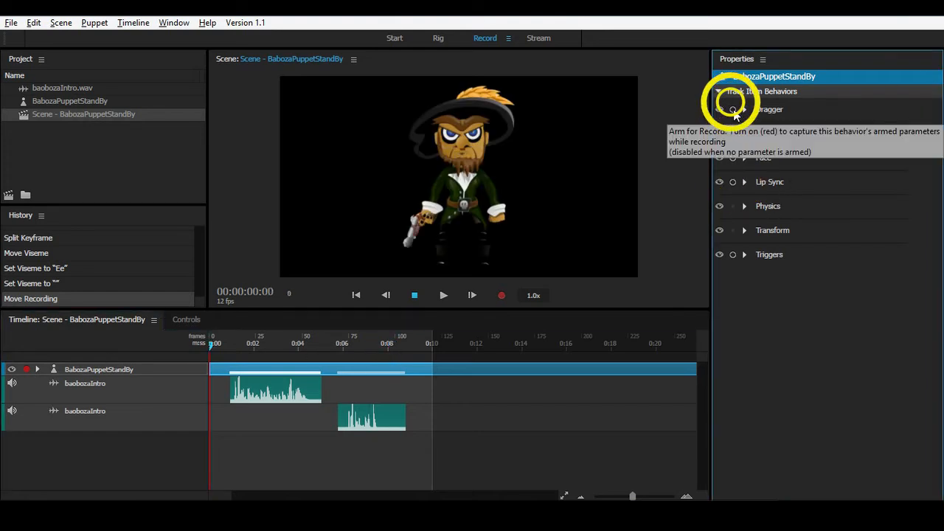
pyautogui.click(501, 295)
pyautogui.moveTo(431, 219)
pyautogui.mouseDown()
pyautogui.moveTo(411, 179)
pyautogui.moveTo(428, 160)
pyautogui.moveTo(427, 171)
pyautogui.mouseUp()
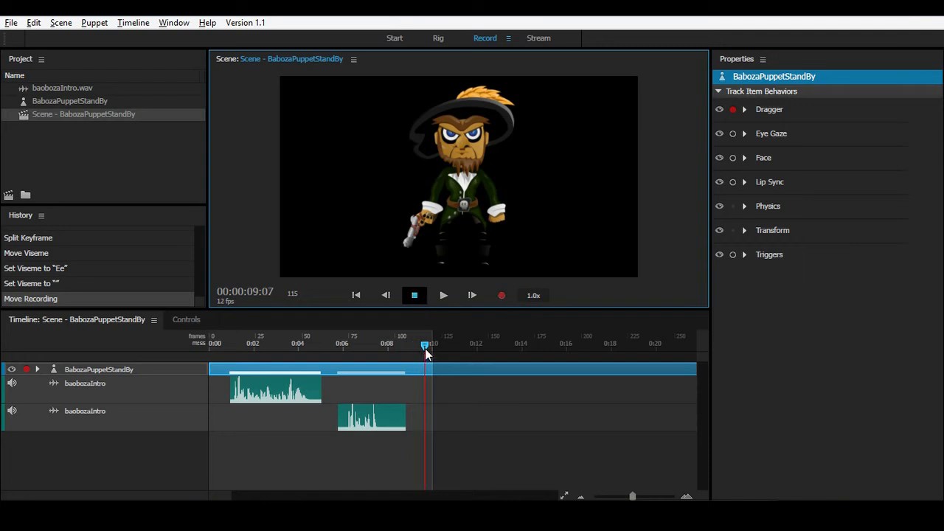
# Delete the take 3 audio track and play back the recorded arm movement.
pyautogui.click(138, 379)
pyautogui.press('Delete')
pyautogui.moveTo(423, 346); pyautogui.dragTo(98, 349)
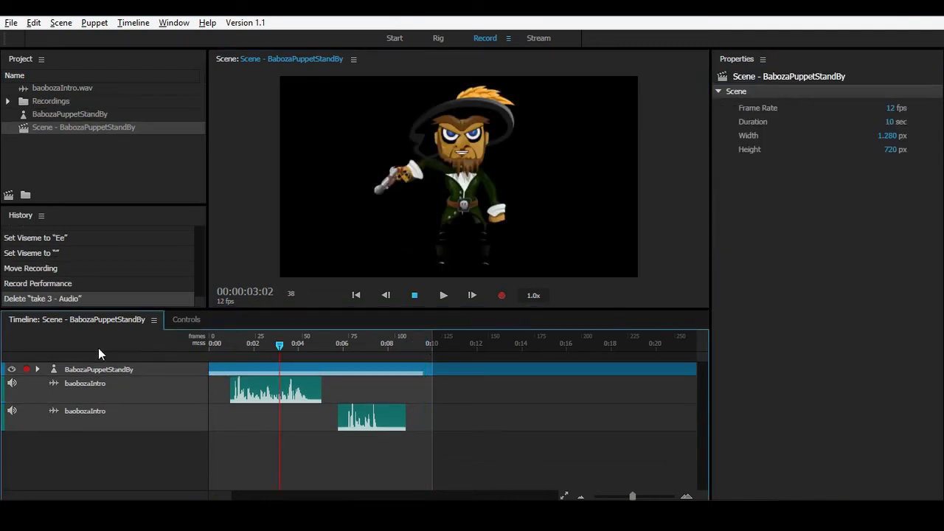
pyautogui.press('space')
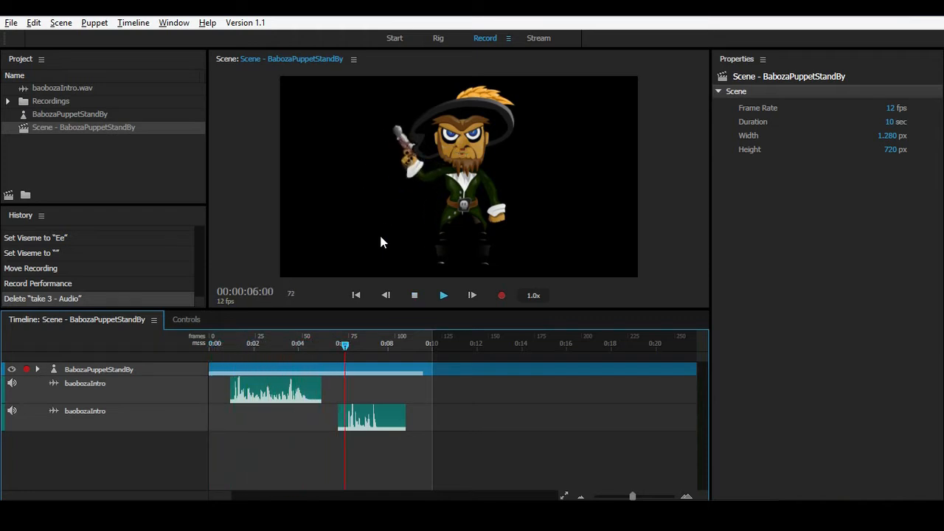
# Return to the scene start and record another Dragger performance of the puppet's pistol arm over both audio clips.
pyautogui.moveTo(386, 345); pyautogui.dragTo(171, 360)
pyautogui.click(71, 376)
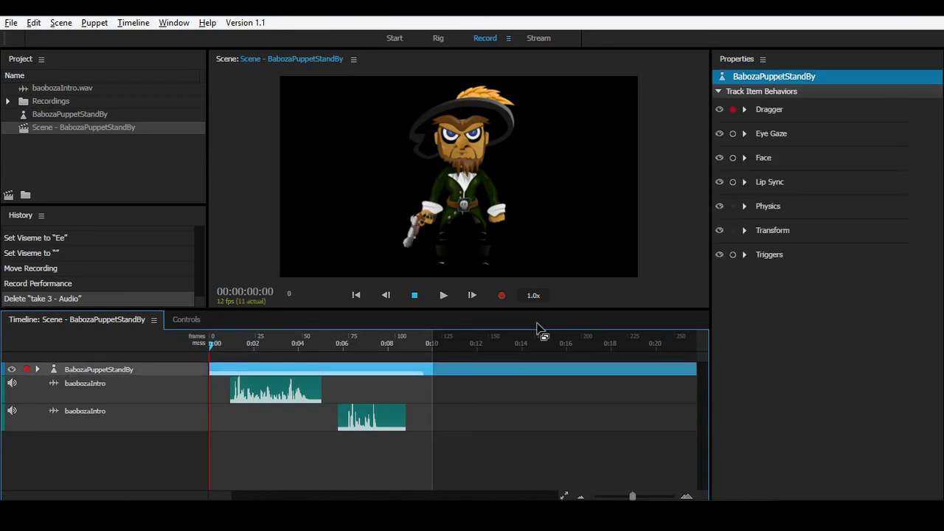
pyautogui.click(504, 295)
pyautogui.moveTo(403, 266)
pyautogui.mouseDown()
pyautogui.moveTo(391, 192)
pyautogui.moveTo(405, 180)
pyautogui.moveTo(398, 144)
pyautogui.moveTo(441, 161)
pyautogui.mouseUp()
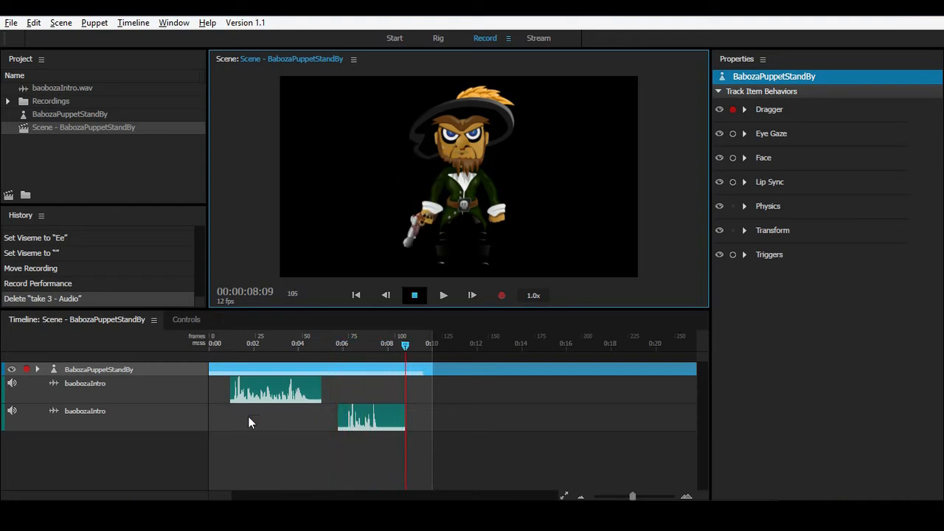
pyautogui.press('space')
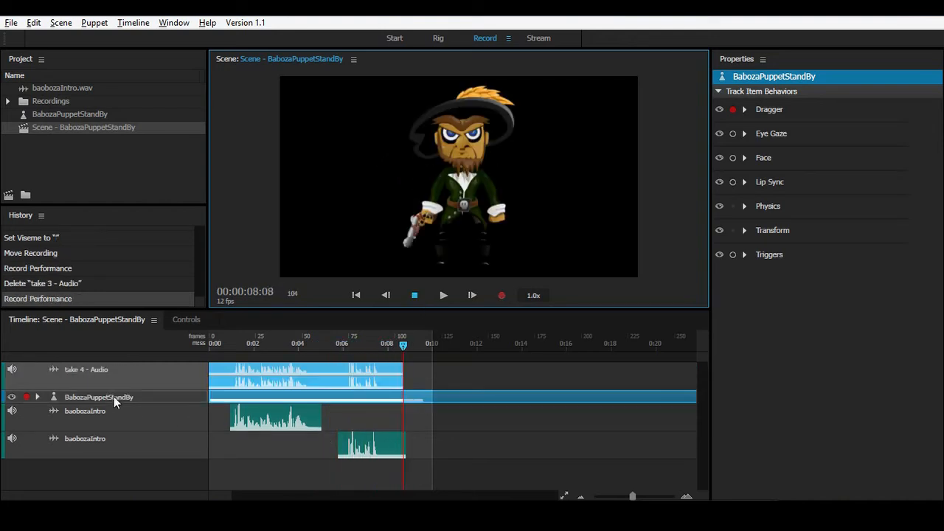
# Delete the take 4 audio track and trim the end of the take 4 Handle recording to about 0:07 with a longer blend-out.
pyautogui.click(109, 376)
pyautogui.press('Delete')
pyautogui.click(102, 367)
pyautogui.click(37, 369)
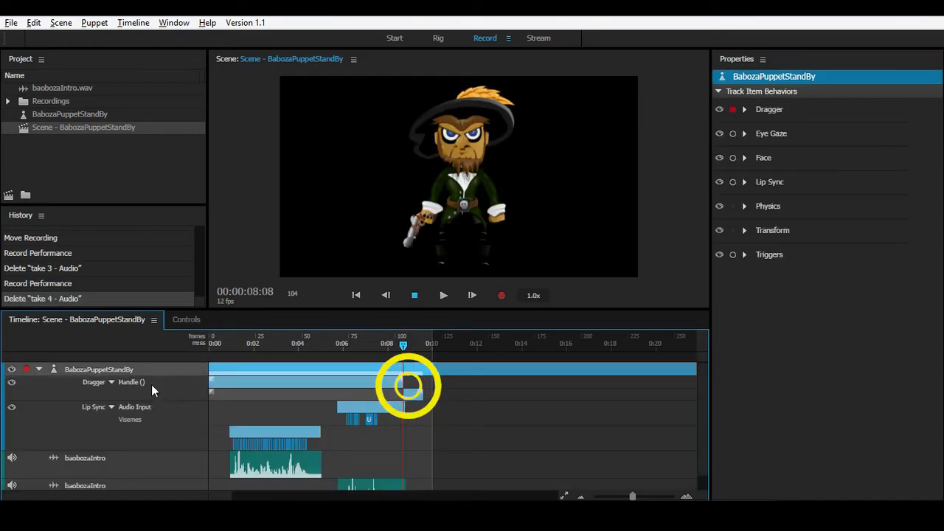
pyautogui.click(310, 383)
pyautogui.moveTo(400, 385); pyautogui.dragTo(367, 384)
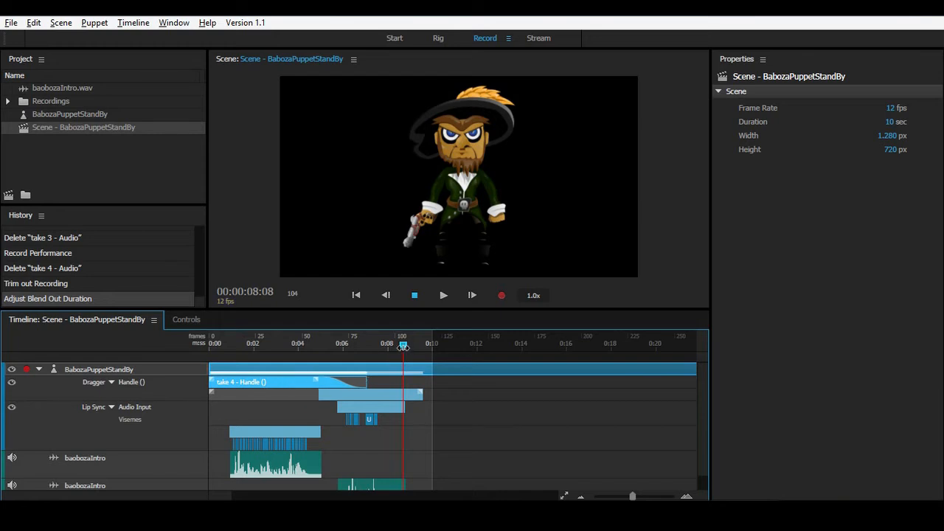
# Play the scene from the start to review the blended arm movement, and collapse the puppet track.
pyautogui.click(204, 346)
pyautogui.press('space')
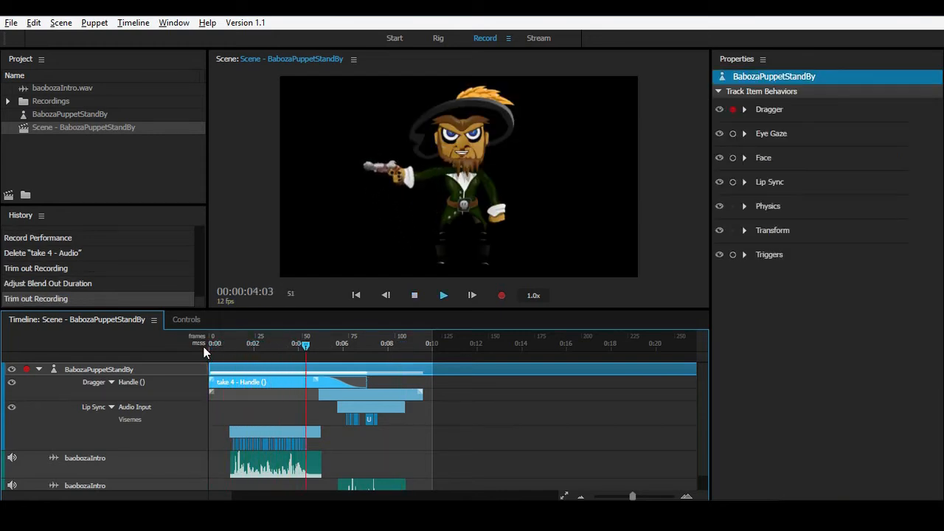
pyautogui.press('space')
pyautogui.click(39, 370)
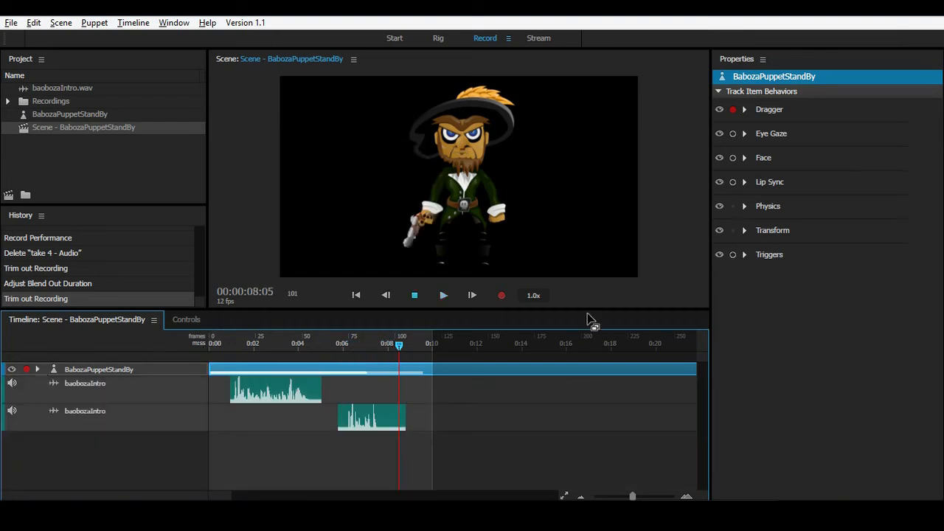
# Return to the scene start and record a Dragger performance moving the puppet's empty hand toward its waist.
pyautogui.moveTo(411, 344); pyautogui.dragTo(131, 344)
pyautogui.click(501, 295)
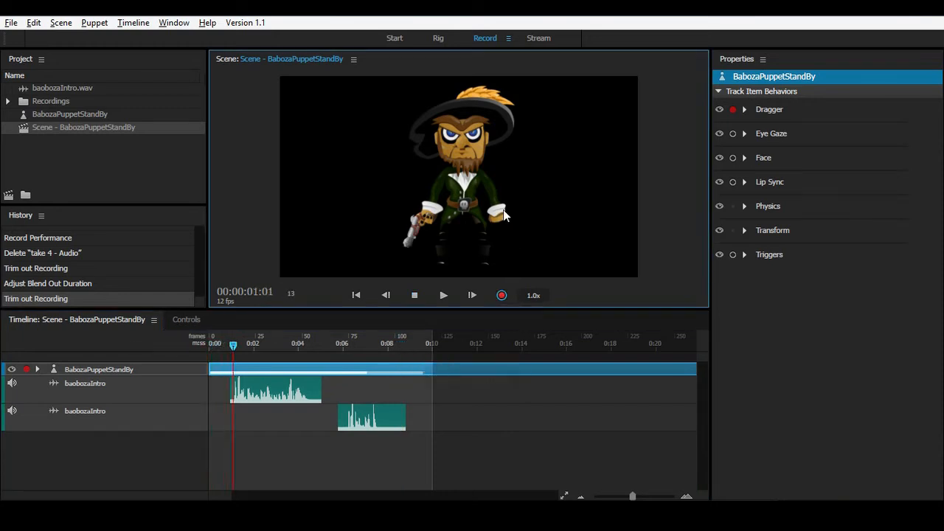
pyautogui.moveTo(500, 212)
pyautogui.mouseDown()
pyautogui.moveTo(517, 212)
pyautogui.moveTo(452, 189)
pyautogui.moveTo(454, 201)
pyautogui.mouseUp()
pyautogui.click(414, 295)
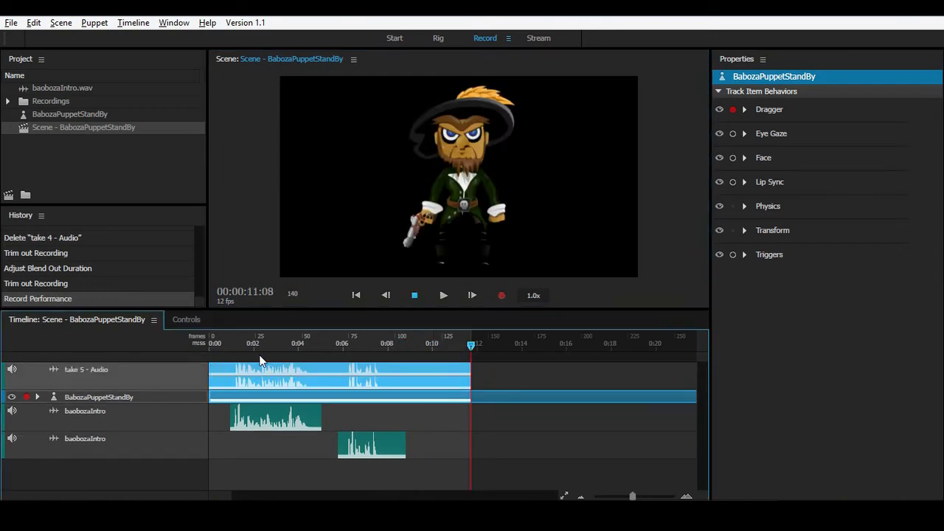
# Delete the take 5 audio track, play back the recorded arm movements, and return to the scene start.
pyautogui.click(105, 368)
pyautogui.press('Delete')
pyautogui.press('space')
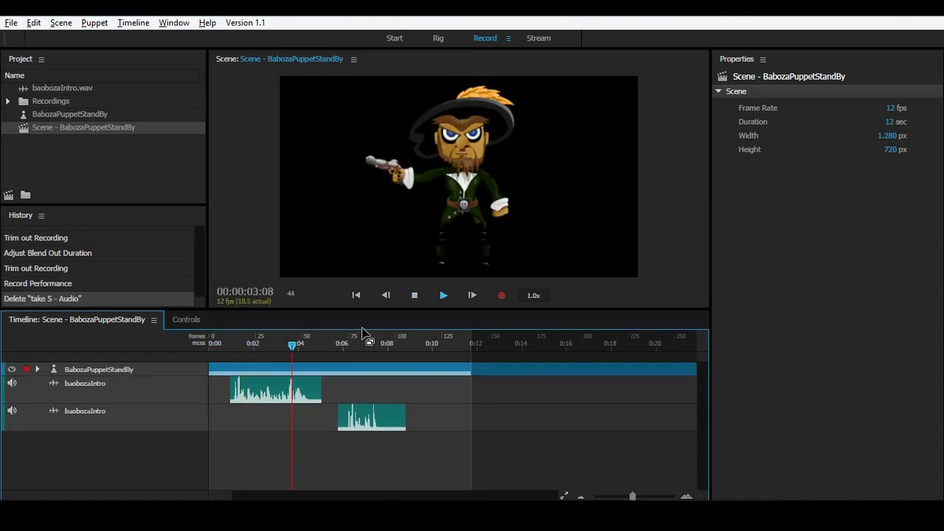
pyautogui.press('space')
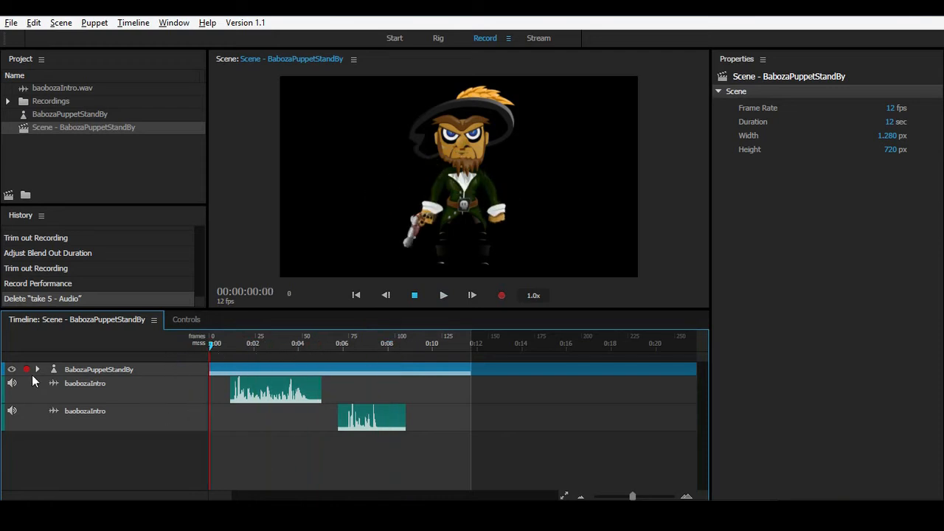
pyautogui.press('space')
pyautogui.moveTo(220, 346); pyautogui.dragTo(183, 346)
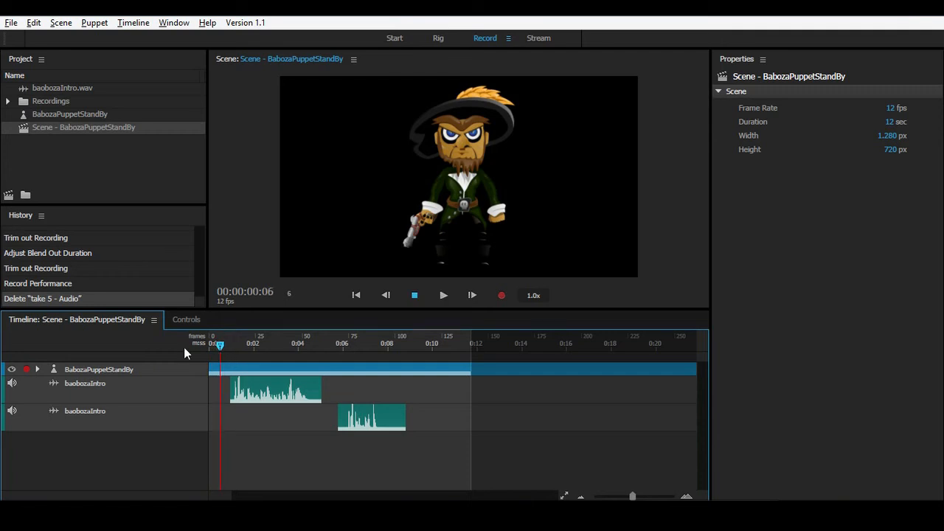
# Arm only Eye Gaze on the puppet track, switch it from Camera Input to Keyboard Input, and test the gaze.
pyautogui.click(108, 372)
pyautogui.click(733, 135)
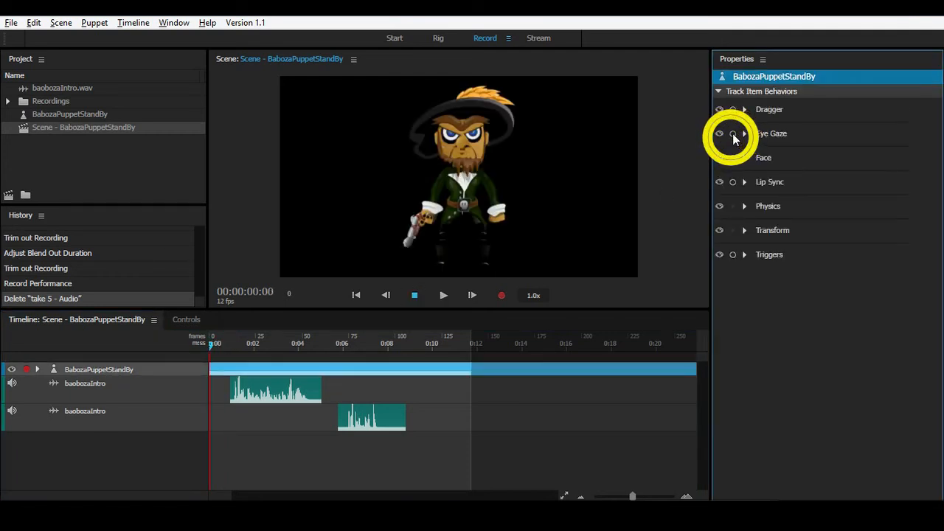
pyautogui.click(733, 136)
pyautogui.click(745, 133)
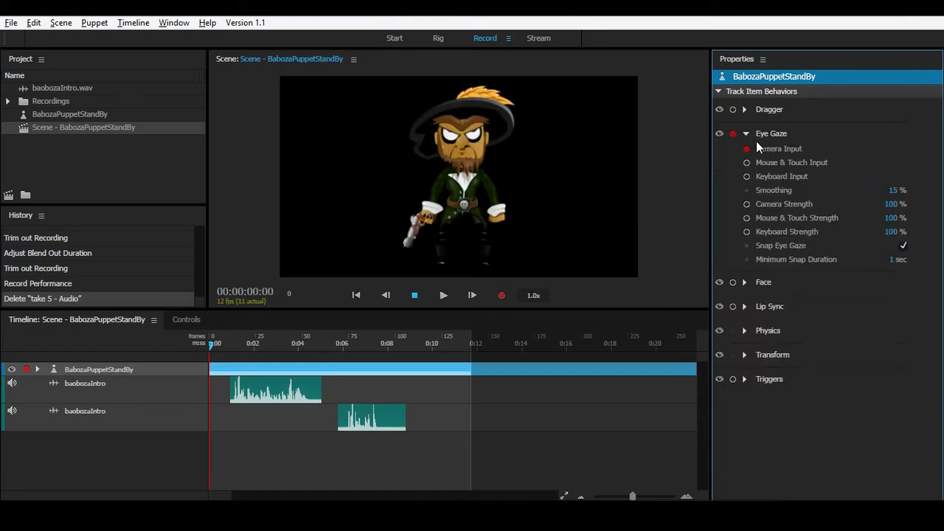
pyautogui.click(746, 176)
pyautogui.press('Right')
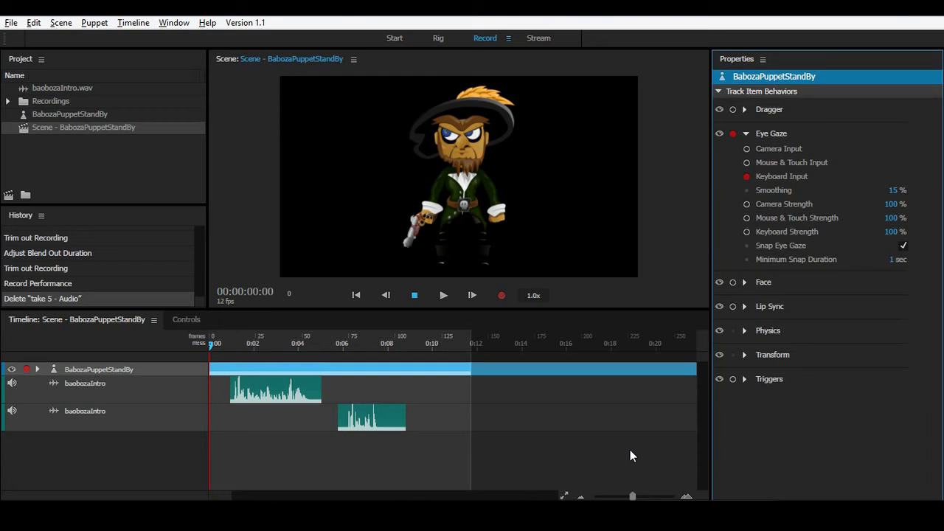
# Record a keyboard Eye Gaze performance over both audio clips, and delete the take 6 audio track.
pyautogui.click(507, 302)
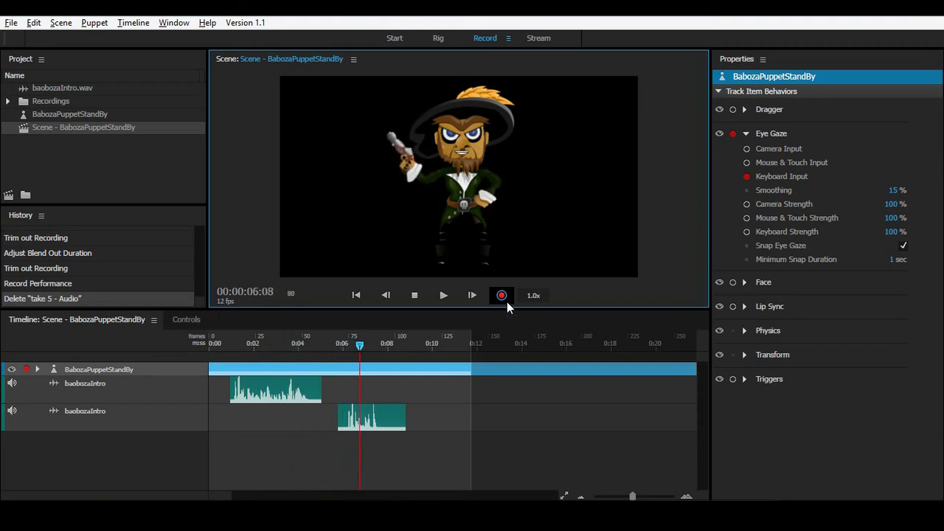
pyautogui.click(416, 296)
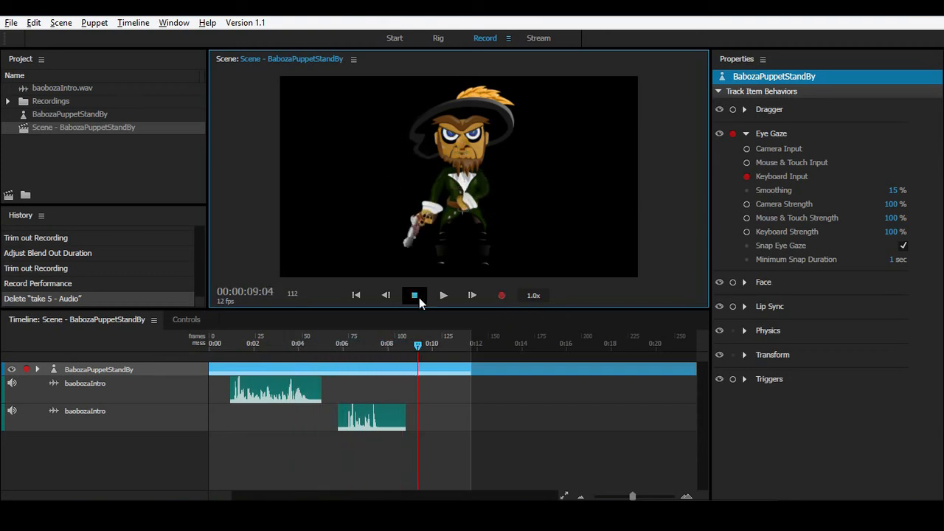
pyautogui.click(164, 374)
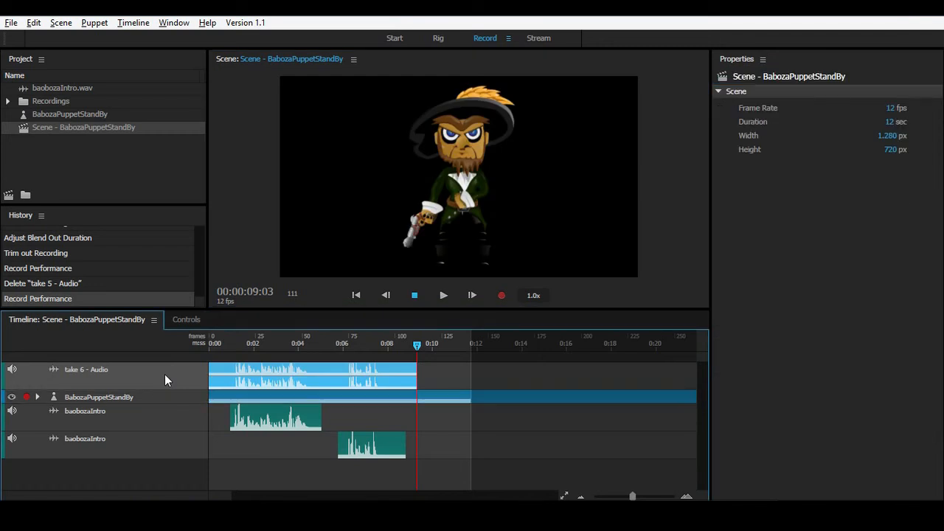
pyautogui.press('Delete')
pyautogui.click(413, 347)
pyautogui.moveTo(414, 347); pyautogui.dragTo(164, 351)
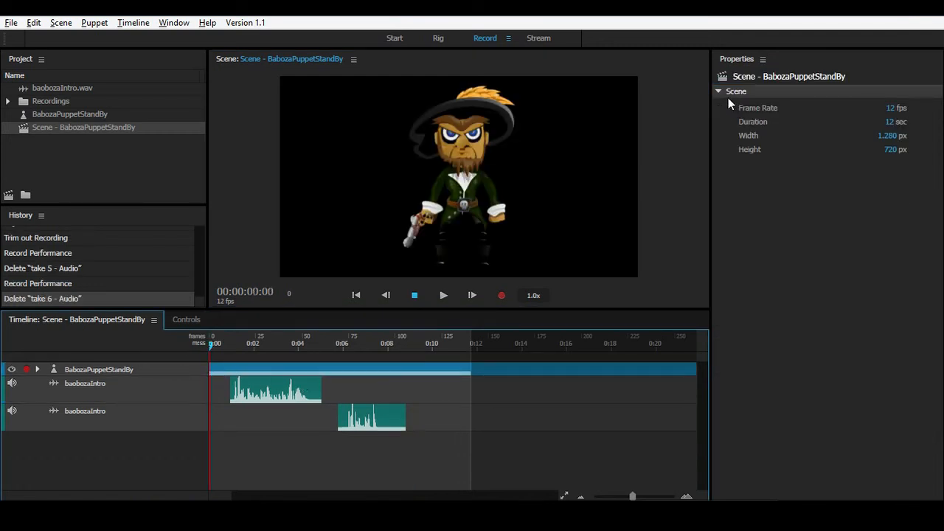
# Disarm Eye Gaze, arm Triggers, and record a hand-swap performance from the scene start past both audio clips.
pyautogui.click(131, 369)
pyautogui.click(745, 134)
pyautogui.click(745, 133)
pyautogui.click(745, 133)
pyautogui.click(732, 134)
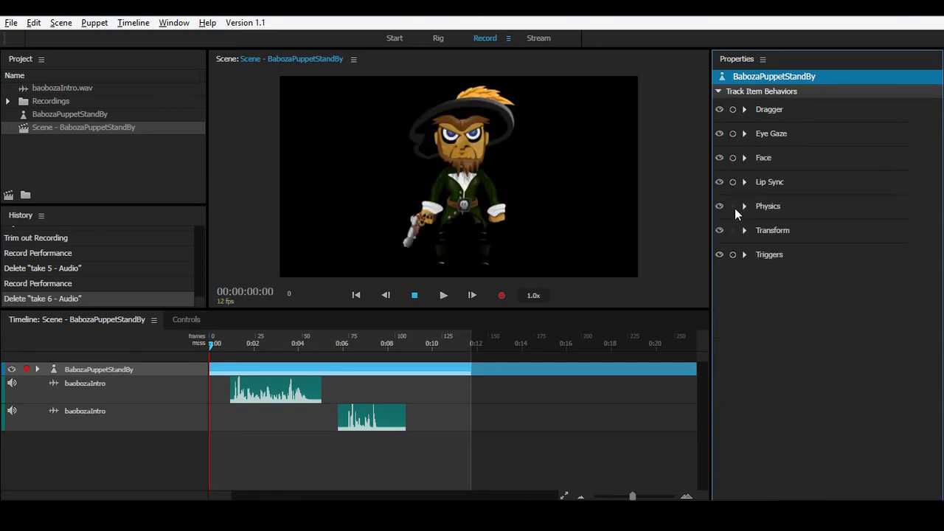
pyautogui.click(733, 254)
pyautogui.click(502, 296)
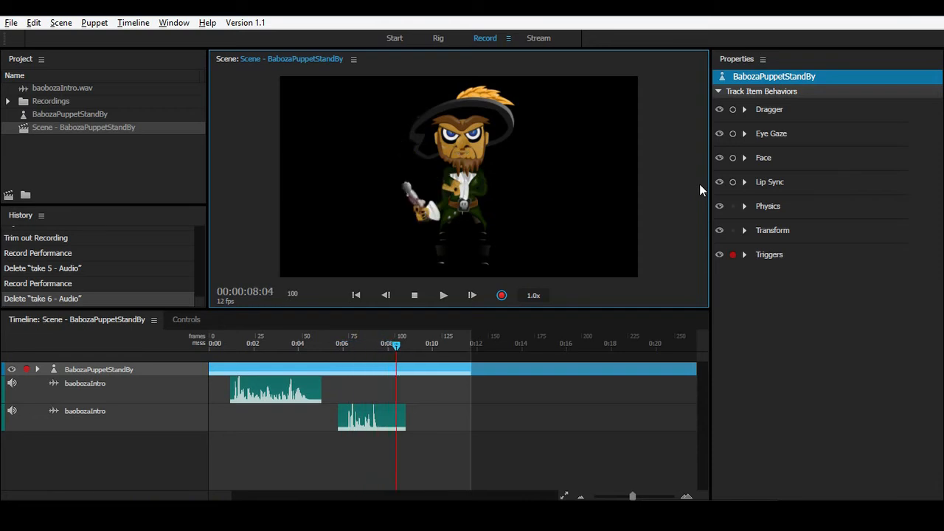
pyautogui.click(418, 298)
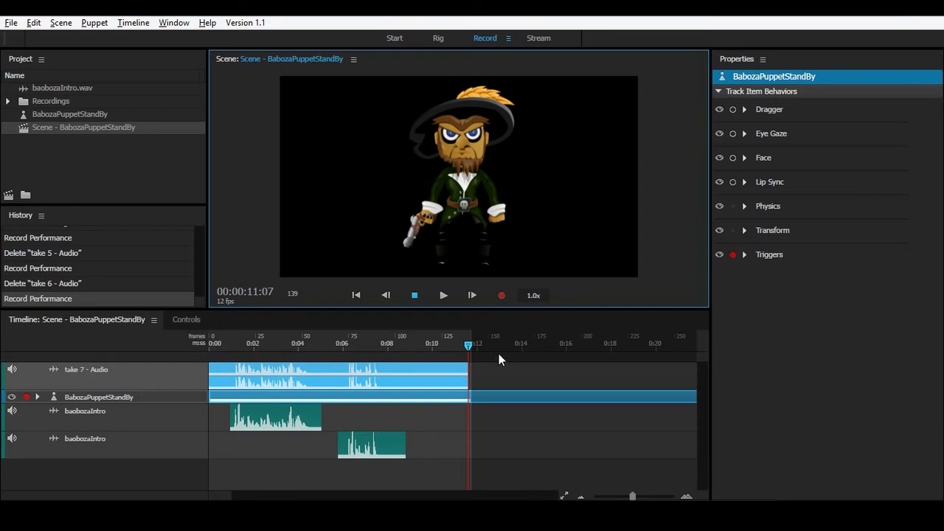
# Delete the take 7 audio track, play back the scene with the recorded triggers, and return to the start.
pyautogui.click(344, 379)
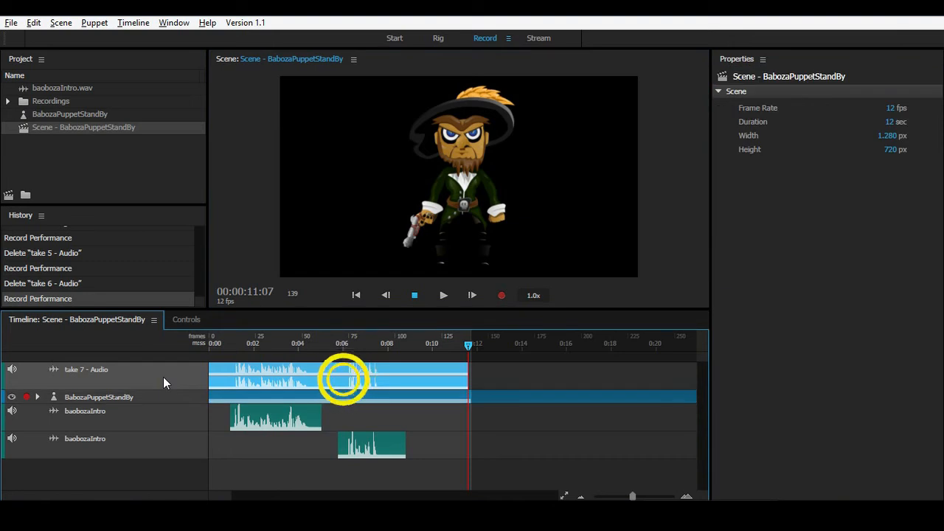
pyautogui.press('Delete')
pyautogui.click(210, 343)
pyautogui.click(443, 295)
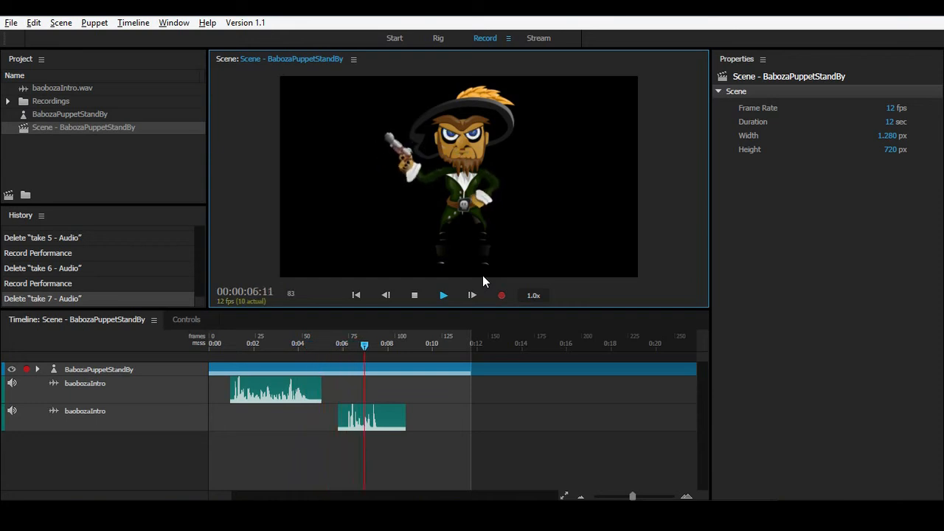
pyautogui.click(415, 297)
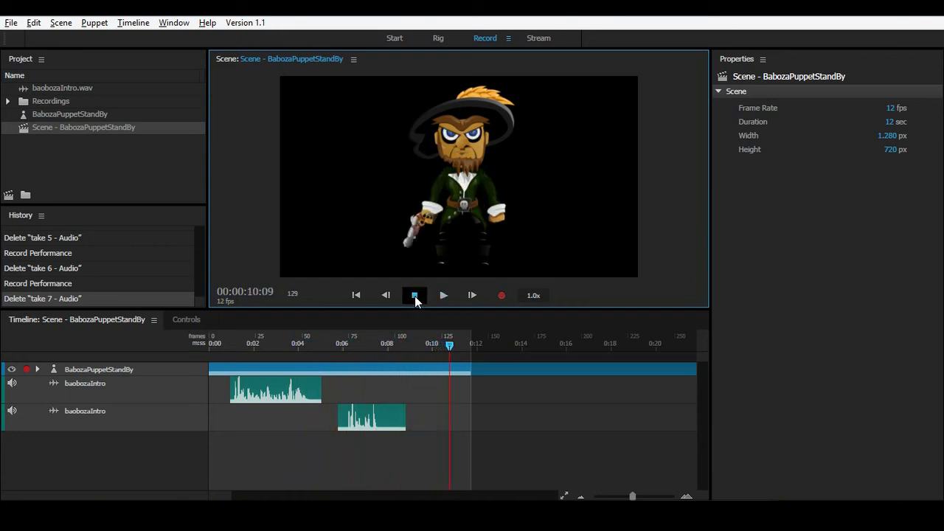
pyautogui.moveTo(453, 347); pyautogui.dragTo(129, 343)
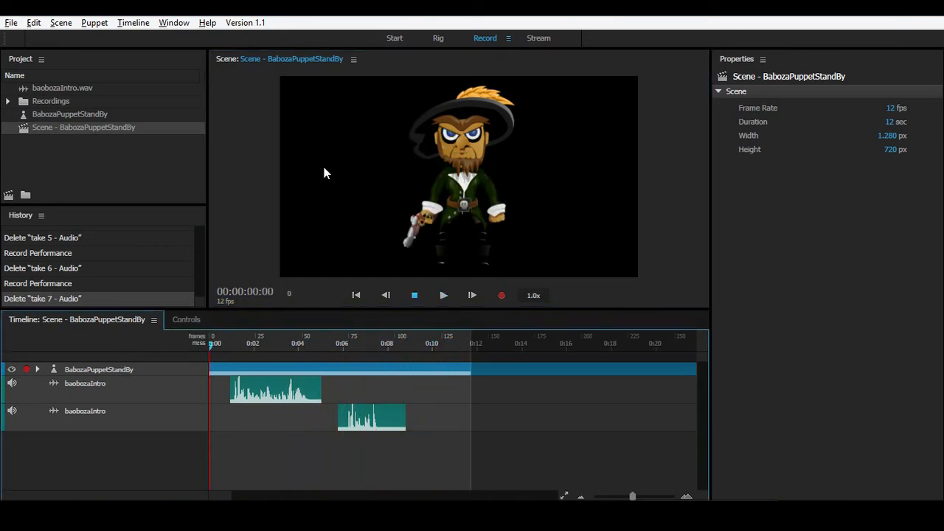
# Arm Face instead of Triggers on the puppet track, and show the Camera & Microphone panel before closing it.
pyautogui.click(106, 374)
pyautogui.click(733, 256)
pyautogui.click(733, 159)
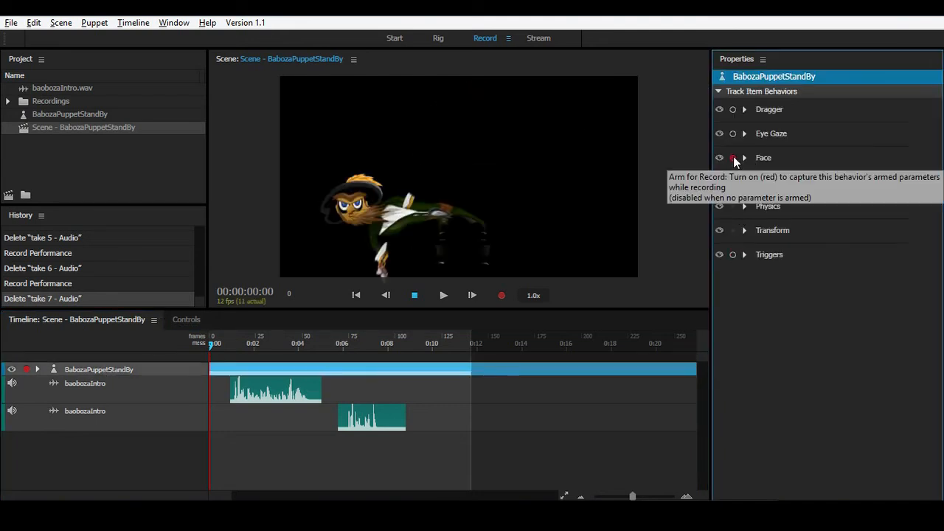
pyautogui.click(177, 22)
pyautogui.click(195, 60)
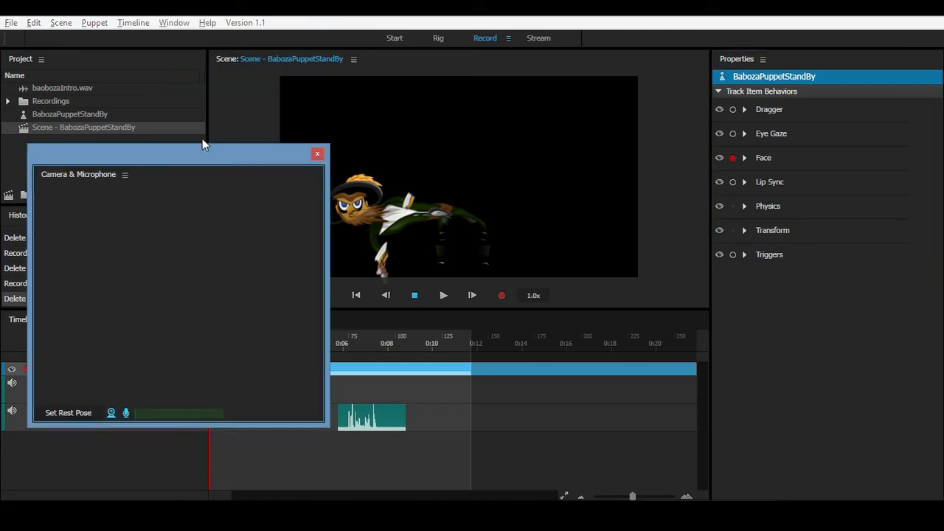
pyautogui.moveTo(216, 168); pyautogui.dragTo(482, 133)
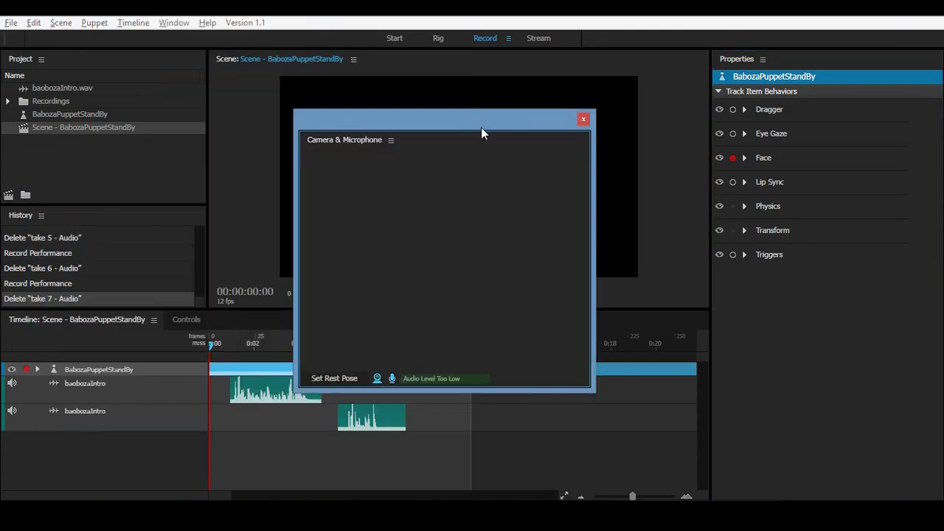
pyautogui.click(583, 120)
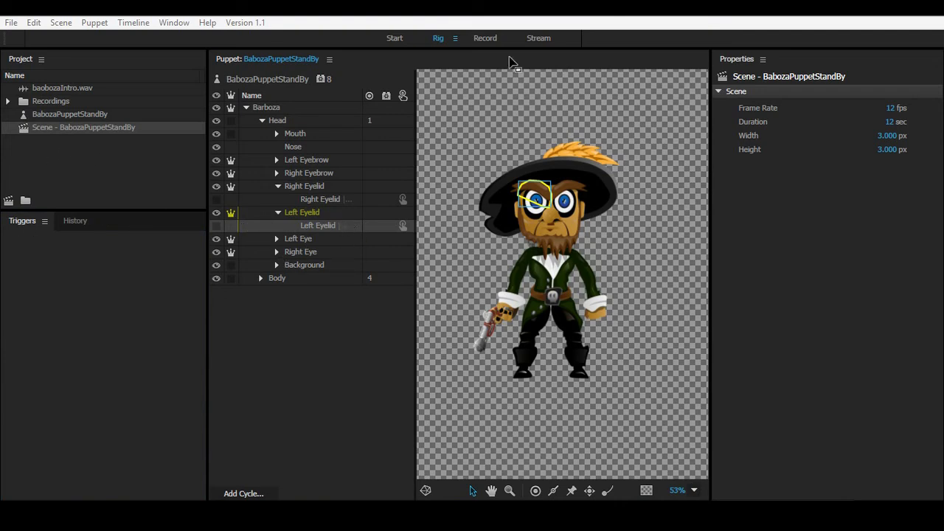
# Delete the puppet's existing Open eyelid trigger.
pyautogui.click(34, 237)
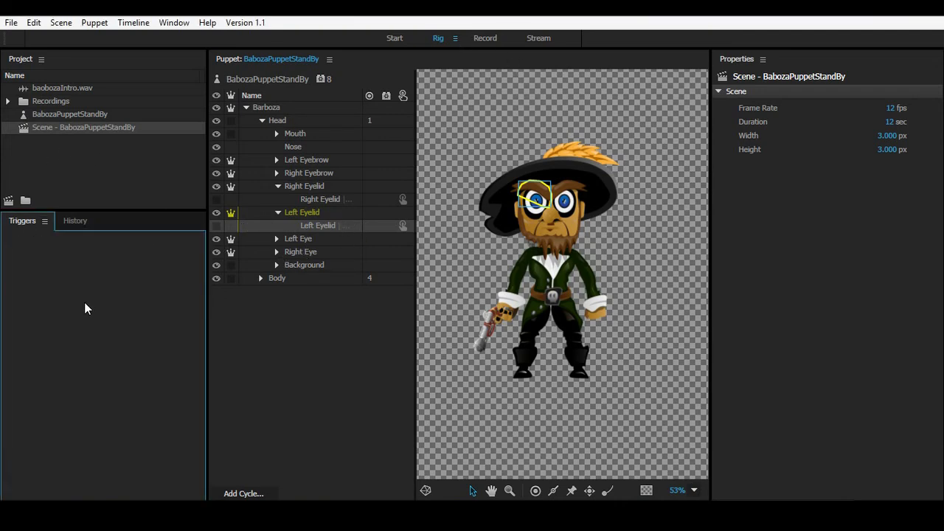
pyautogui.click(347, 225)
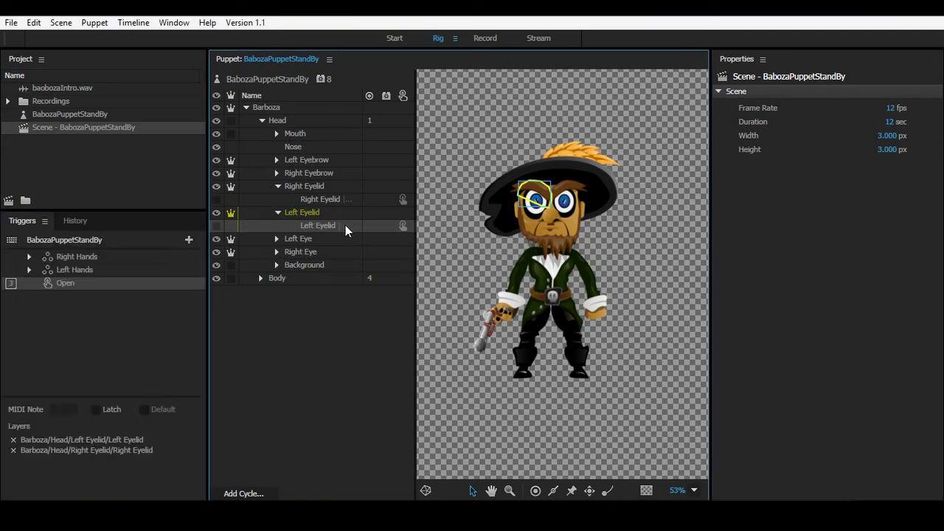
pyautogui.click(348, 326)
pyautogui.click(74, 285)
pyautogui.press('Delete')
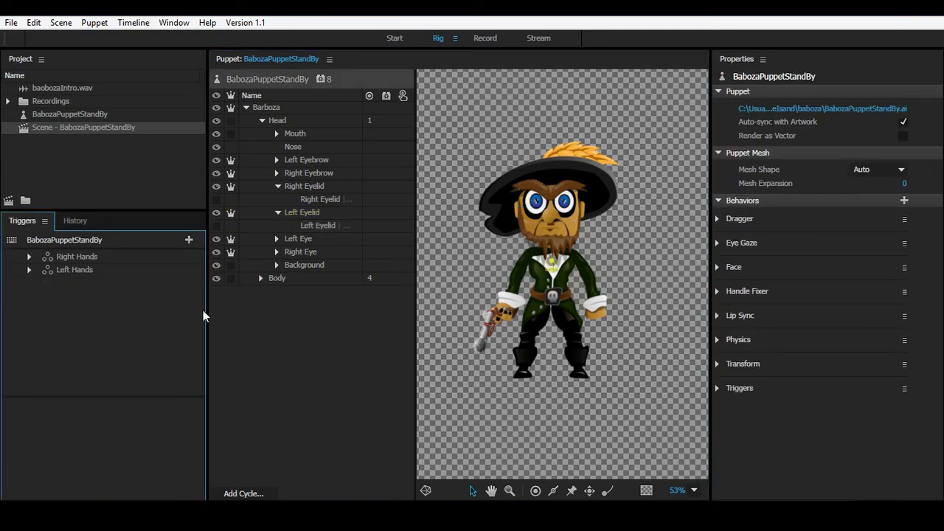
# Make the inner Left Eyelid and Right Eyelid layers visible on the puppet.
pyautogui.click(216, 225)
pyautogui.click(216, 199)
pyautogui.click(217, 200)
pyautogui.click(216, 226)
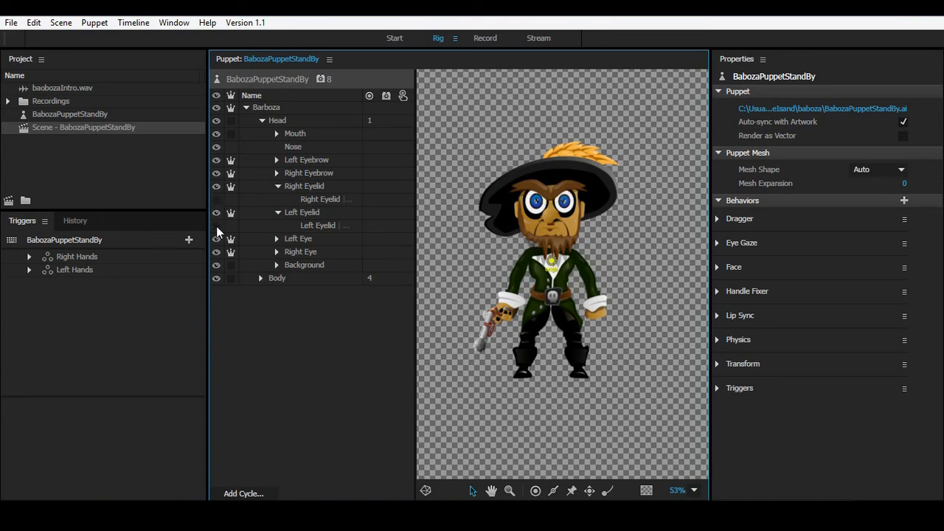
pyautogui.click(216, 199)
# Create a trigger named Open, assigned to 4, that controls both the Right Eyelid and Left Eyelid layers.
pyautogui.moveTo(327, 200); pyautogui.dragTo(72, 311)
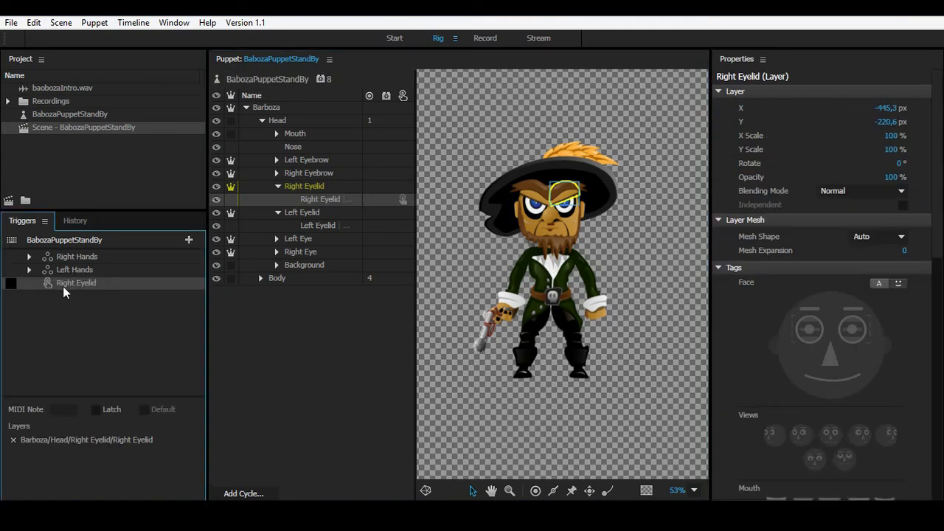
pyautogui.click(10, 282)
pyautogui.press('Return')
pyautogui.doubleClick(86, 282)
pyautogui.write('OPEN')
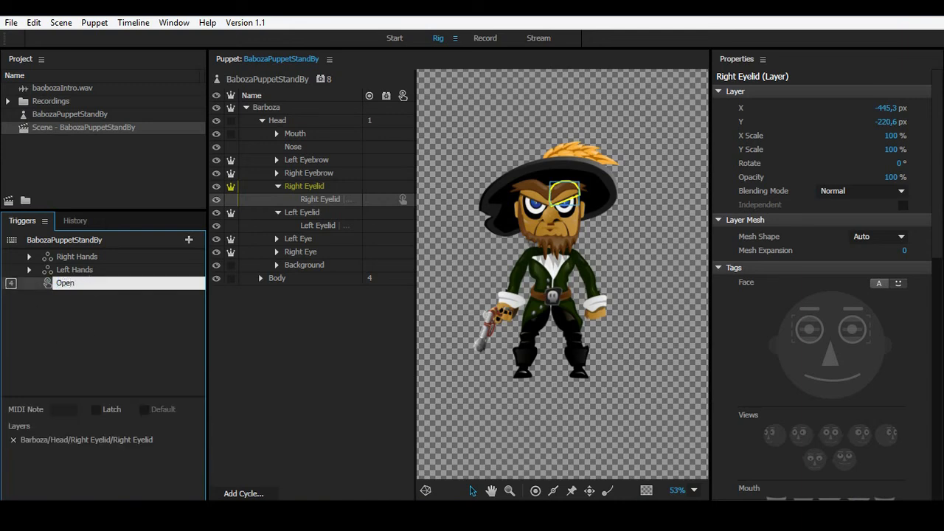
pyautogui.press('Return')
pyautogui.click(317, 225)
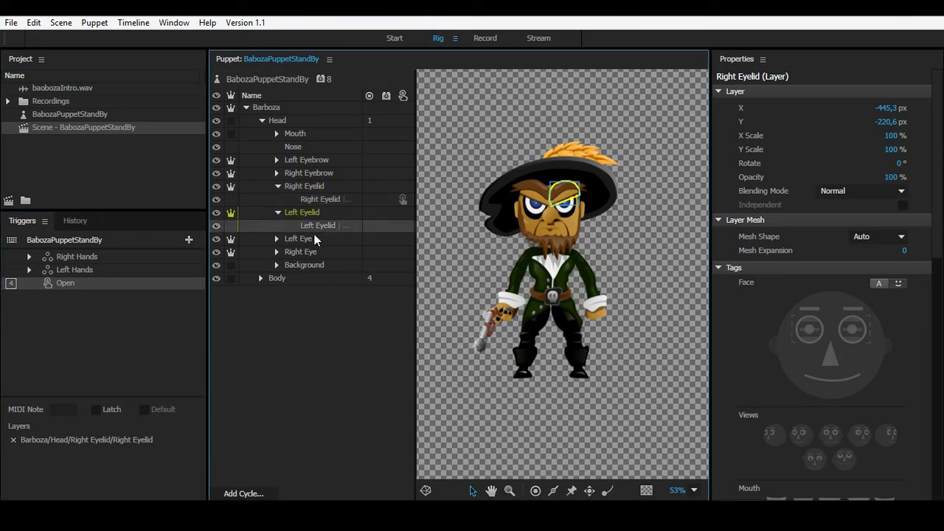
pyautogui.moveTo(317, 226); pyautogui.dragTo(62, 284)
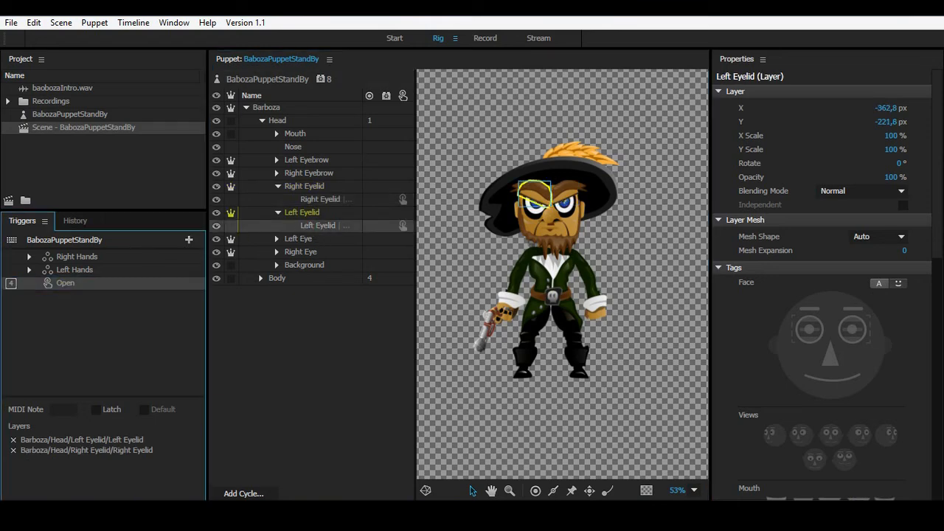
# Go to the Record workspace, select the BabozaPuppetStandBy track and play the scene from its start.
pyautogui.click(485, 38)
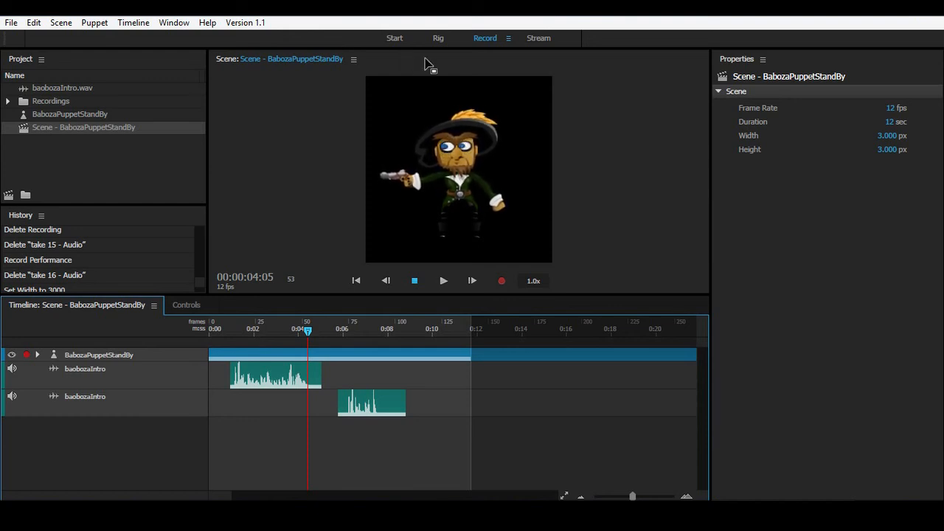
pyautogui.click(176, 330)
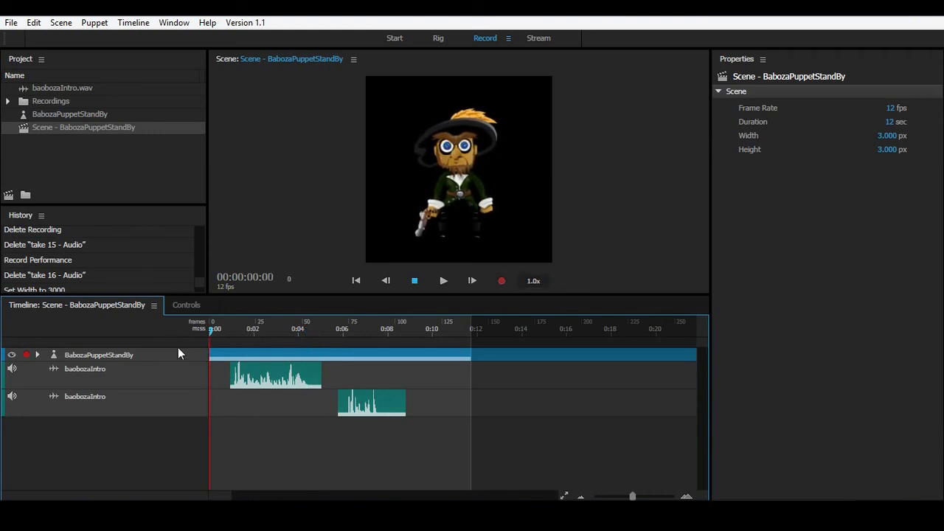
pyautogui.click(718, 91)
pyautogui.click(719, 91)
pyautogui.click(719, 91)
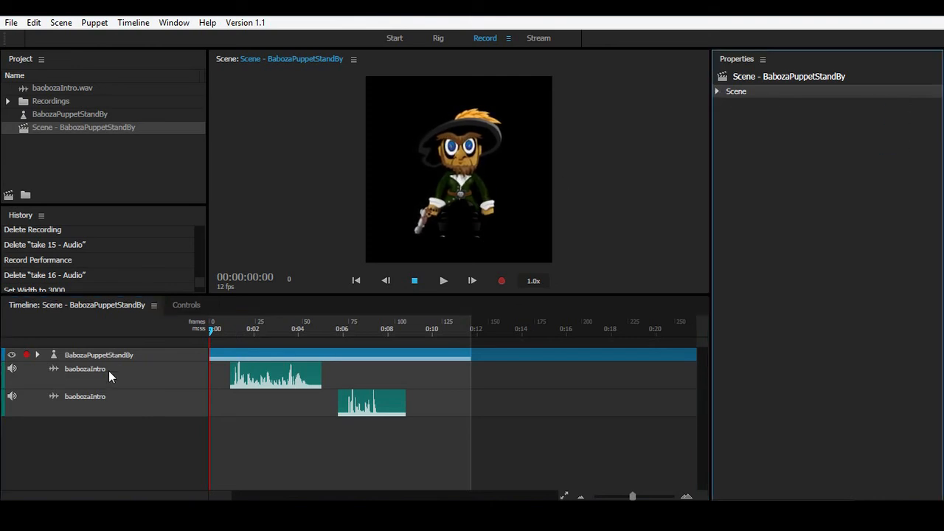
pyautogui.click(109, 357)
pyautogui.click(733, 157)
pyautogui.press('space')
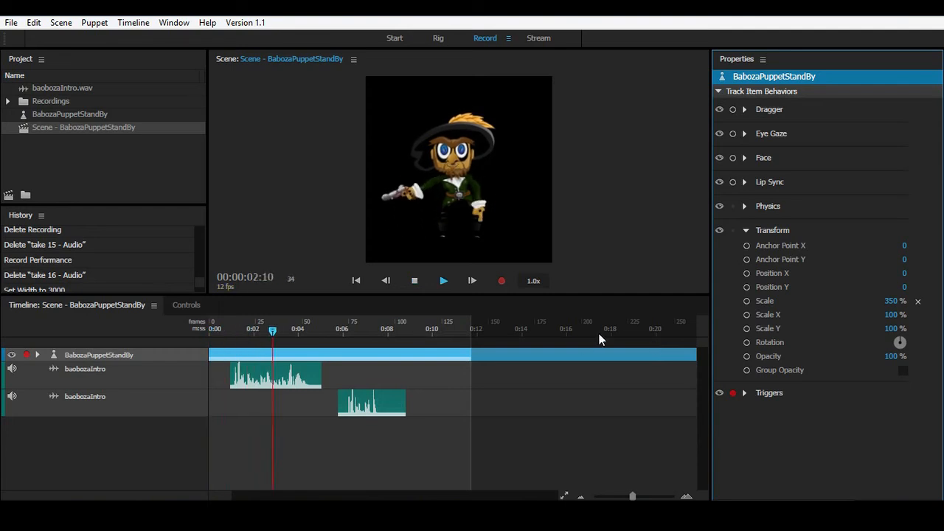
# Delete the uppermost Camera Input take under the puppet track's Face behavior and play the scene from its start.
pyautogui.click(38, 355)
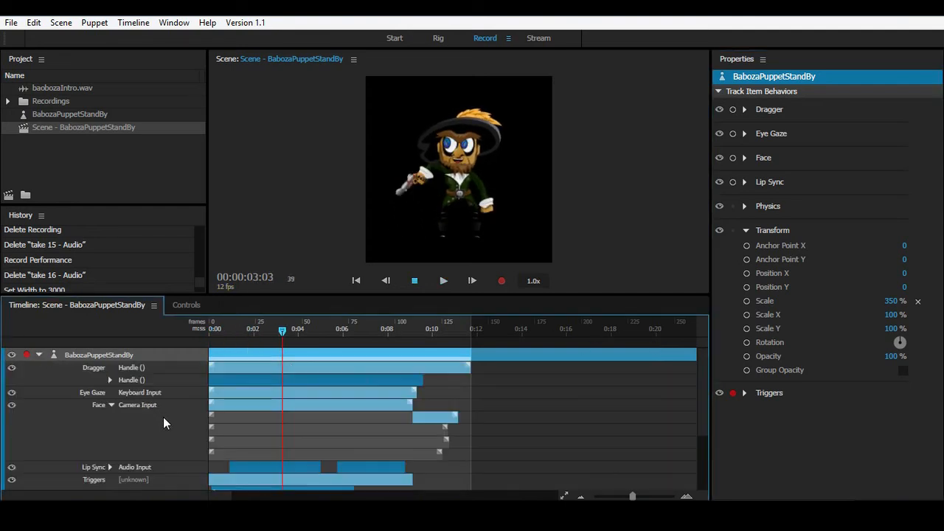
pyautogui.click(229, 404)
pyautogui.press('Delete')
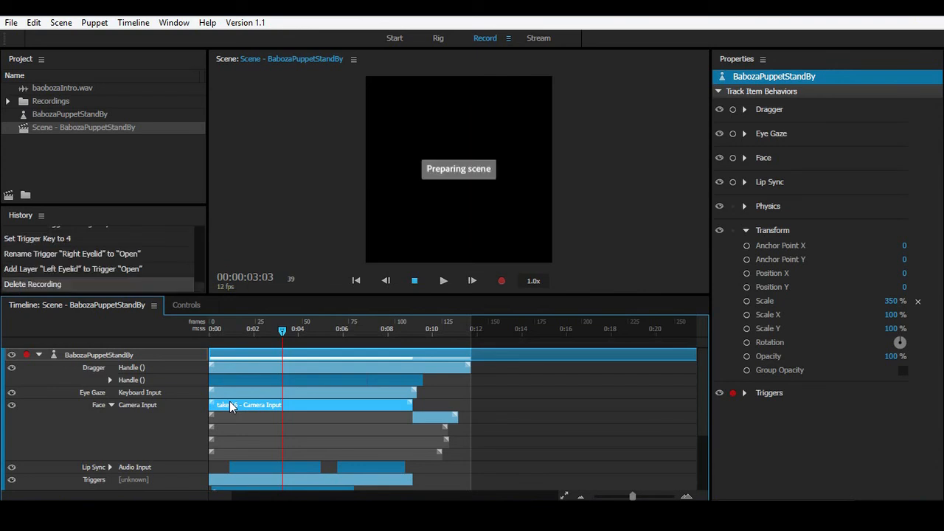
pyautogui.moveTo(279, 332); pyautogui.dragTo(161, 337)
pyautogui.press('space')
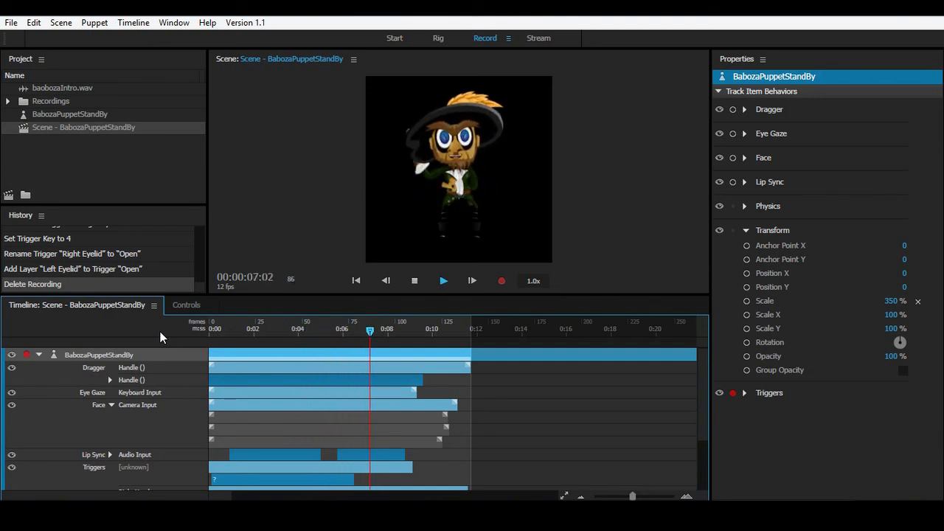
# Record a Triggers performance from the start of the scene and delete the accompanying take 17 - Audio track.
pyautogui.click(39, 354)
pyautogui.press('Home')
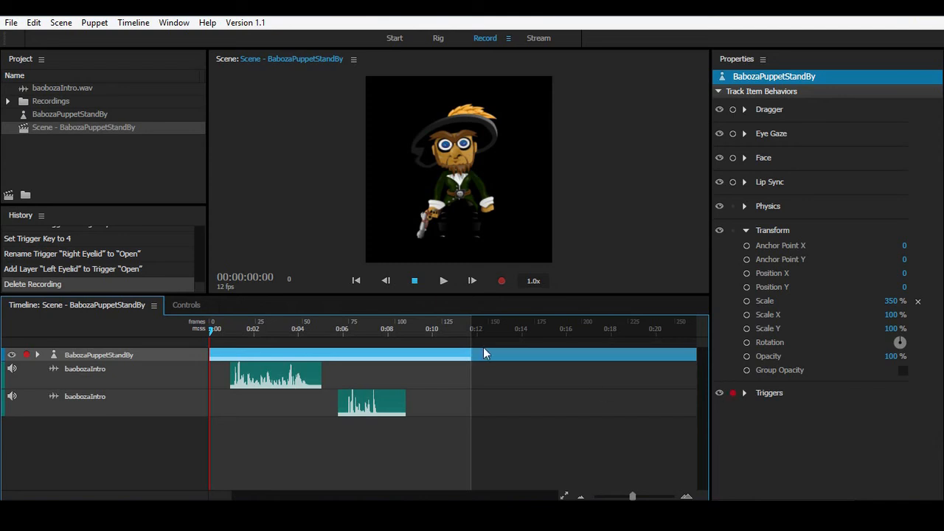
pyautogui.click(502, 281)
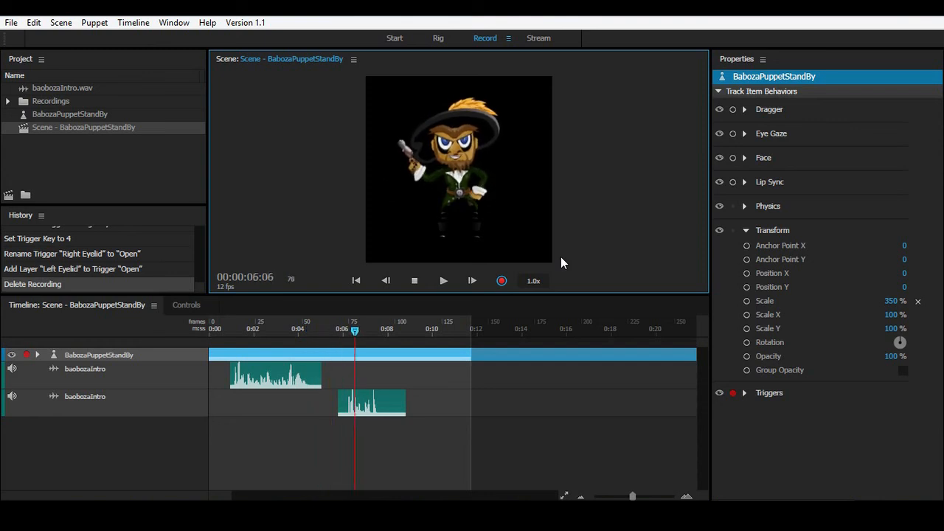
pyautogui.click(415, 285)
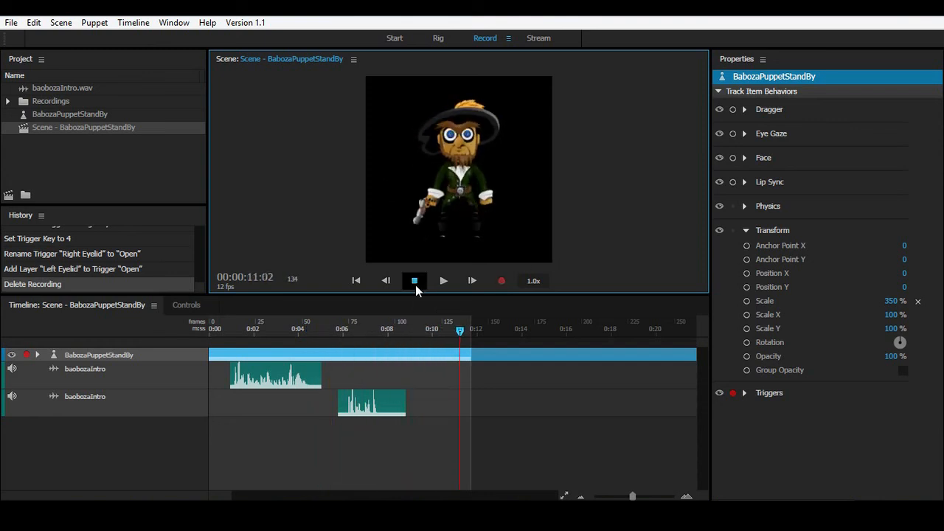
pyautogui.click(184, 364)
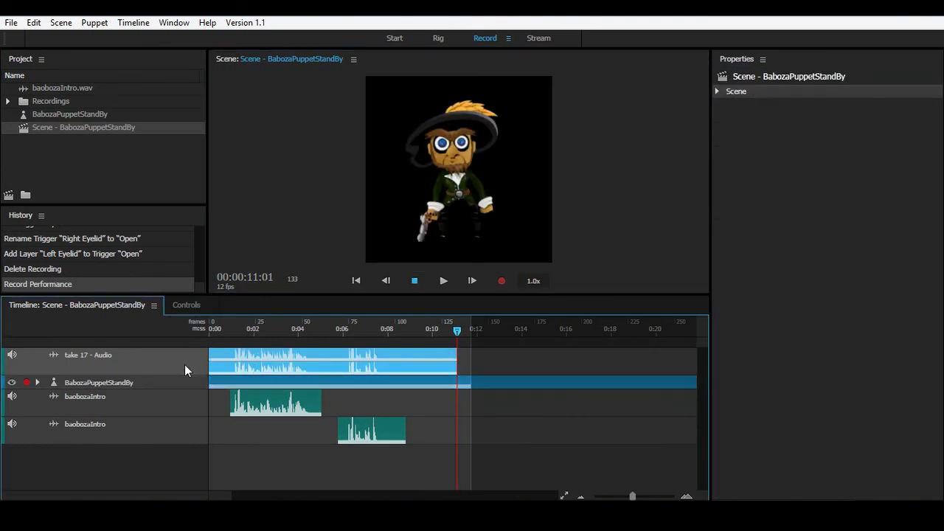
pyautogui.press('Delete')
# Play the scene from its start to review the newly recorded eyelid trigger performance.
pyautogui.moveTo(452, 334); pyautogui.dragTo(103, 362)
pyautogui.click(443, 283)
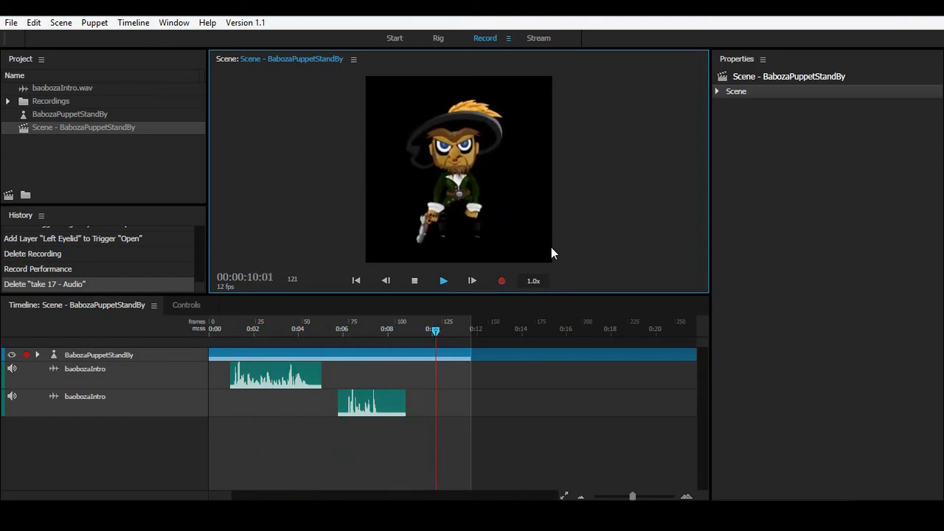
pyautogui.click(421, 281)
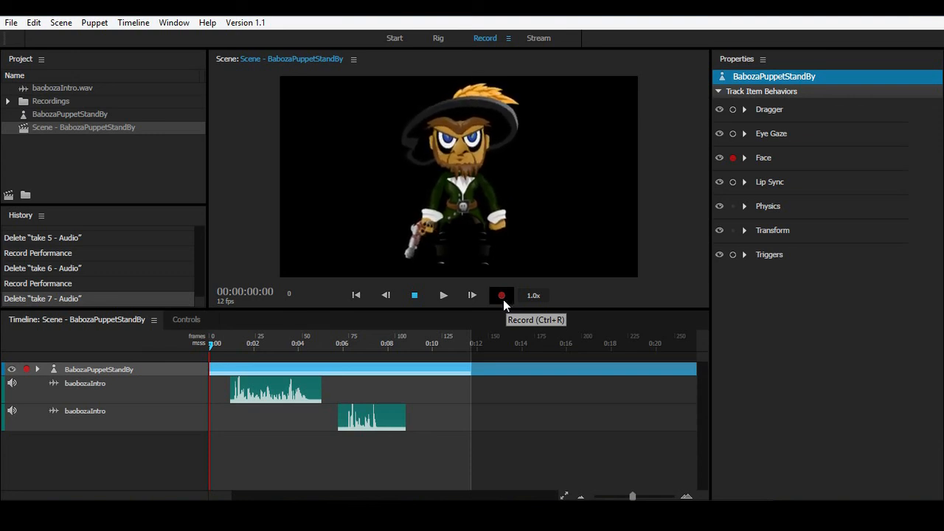
# Record a Face performance from the start of the scene and delete the accompanying take 8 - Audio track.
pyautogui.click(505, 302)
pyautogui.click(501, 295)
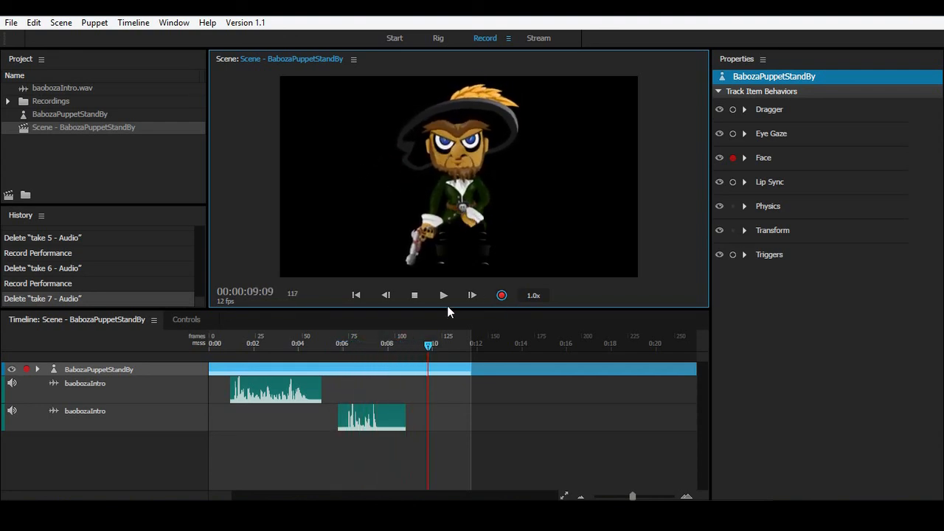
pyautogui.click(415, 296)
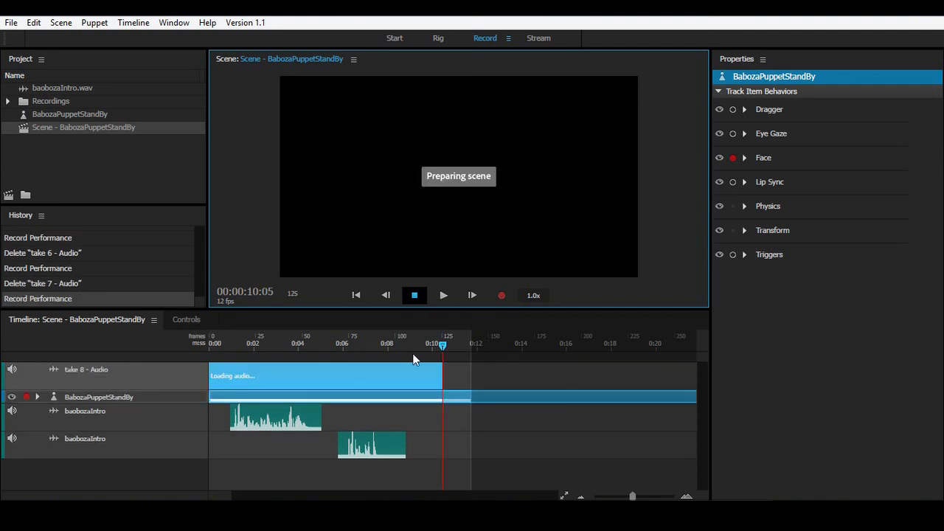
pyautogui.click(145, 378)
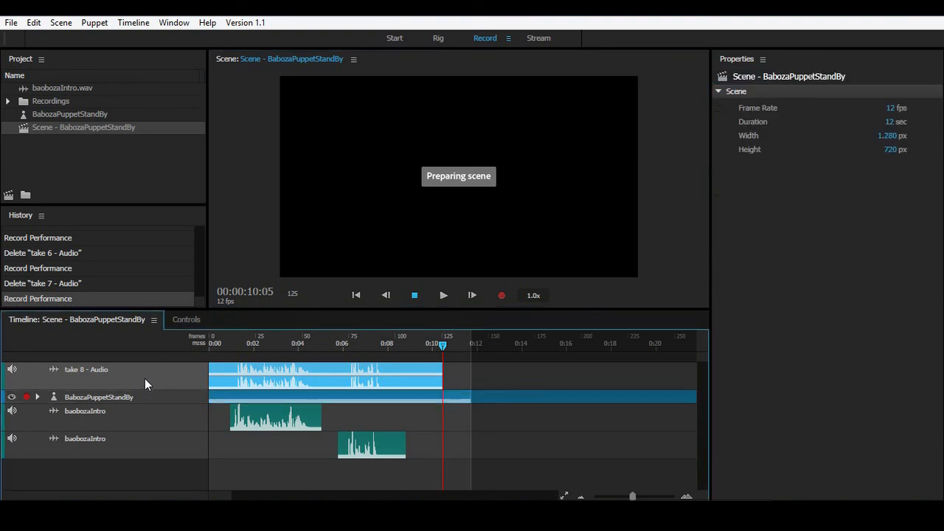
pyautogui.press('Delete')
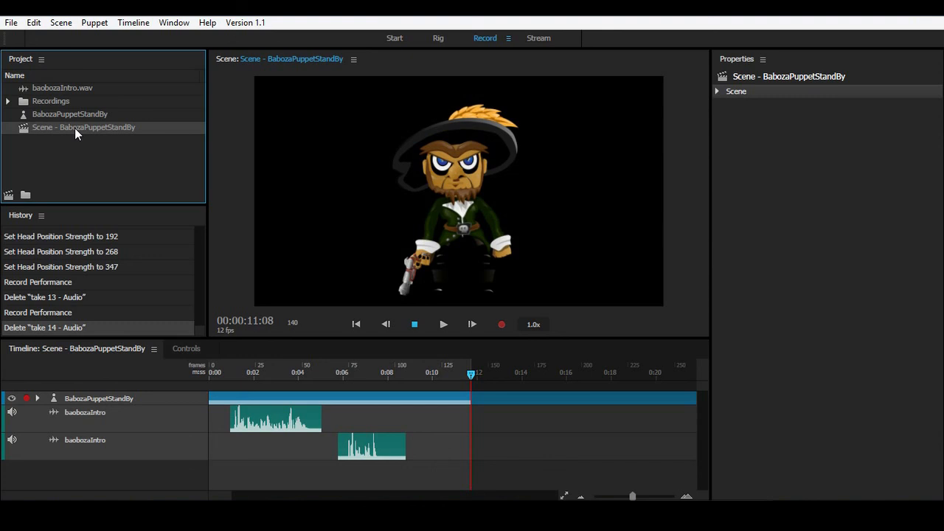
# Set the scene's width and height to 2500 px each, trying a width of 3000 px first.
pyautogui.doubleClick(75, 129)
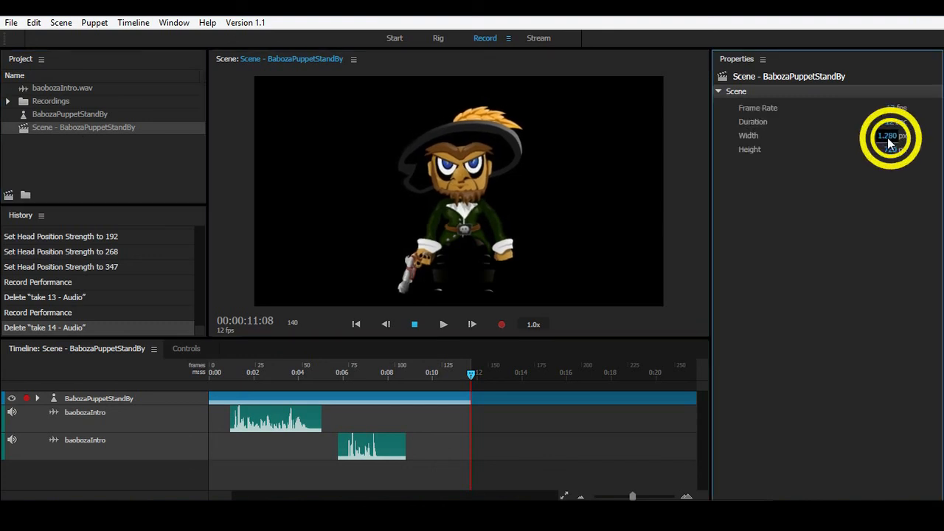
pyautogui.click(888, 137)
pyautogui.write('3000')
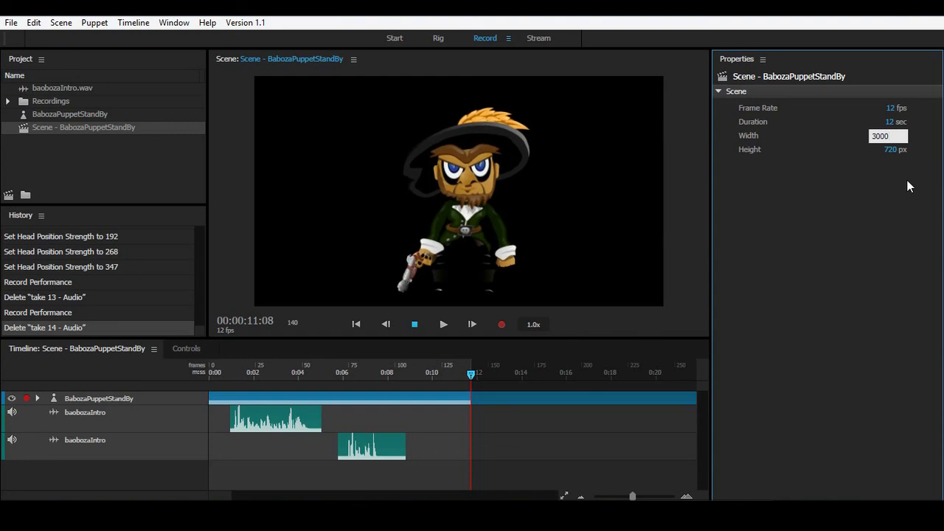
pyautogui.press('Return')
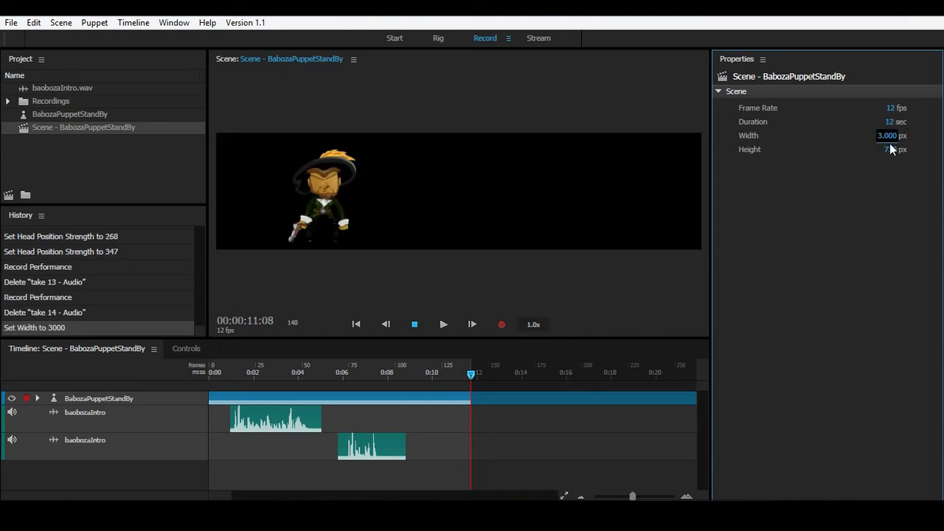
pyautogui.click(888, 137)
pyautogui.write('2500')
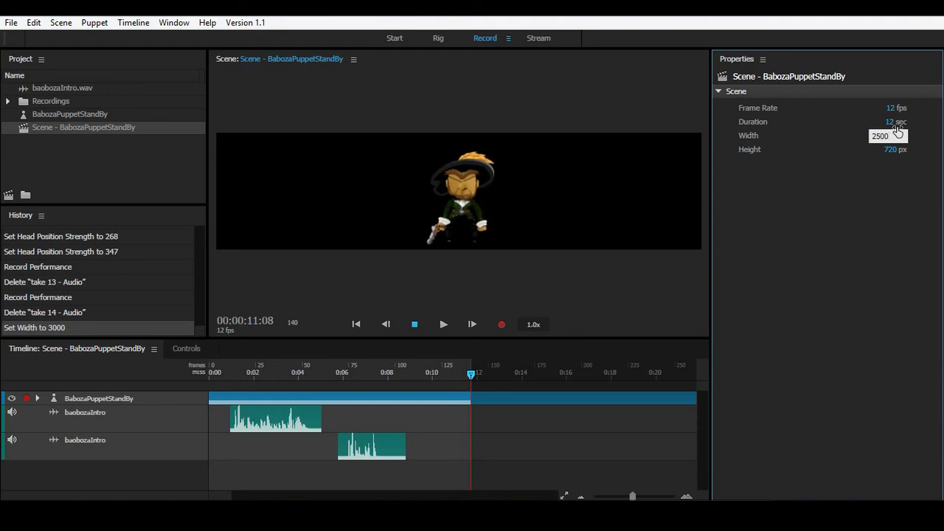
pyautogui.press('Return')
pyautogui.press('Tab')
pyautogui.write('2500')
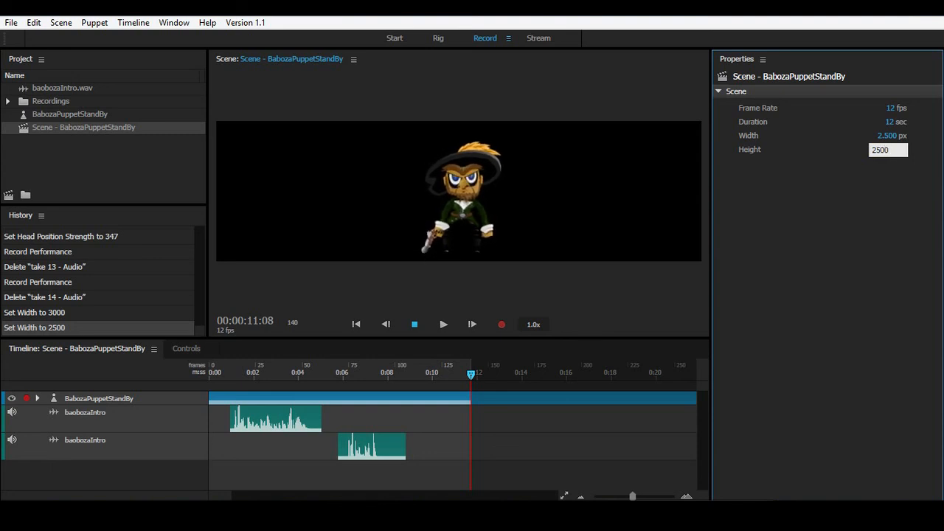
pyautogui.press('Return')
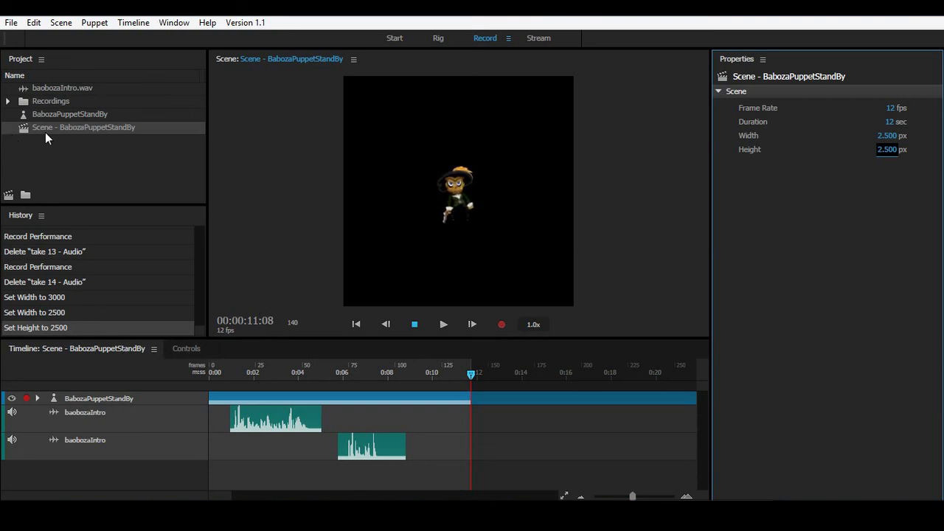
# Set the BabozaPuppetStandBy track's Transform Scale to 350%.
pyautogui.click(89, 398)
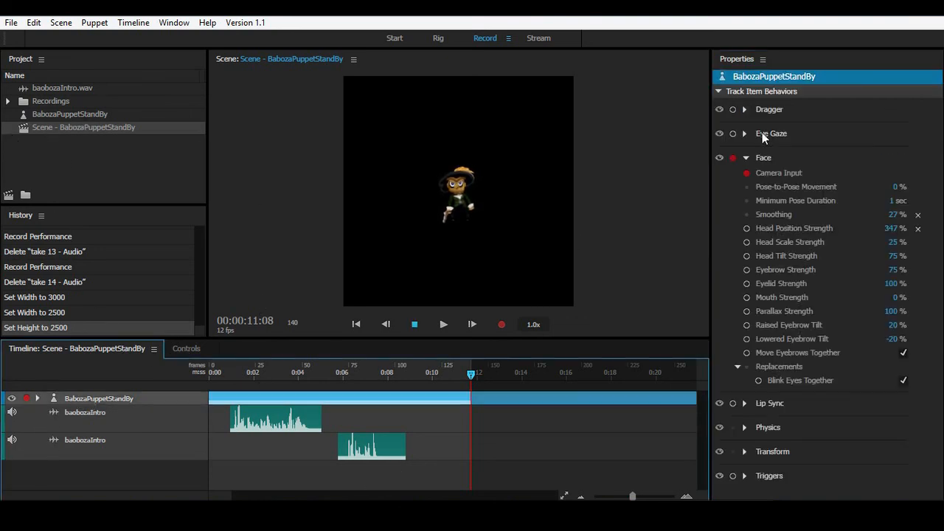
pyautogui.click(745, 158)
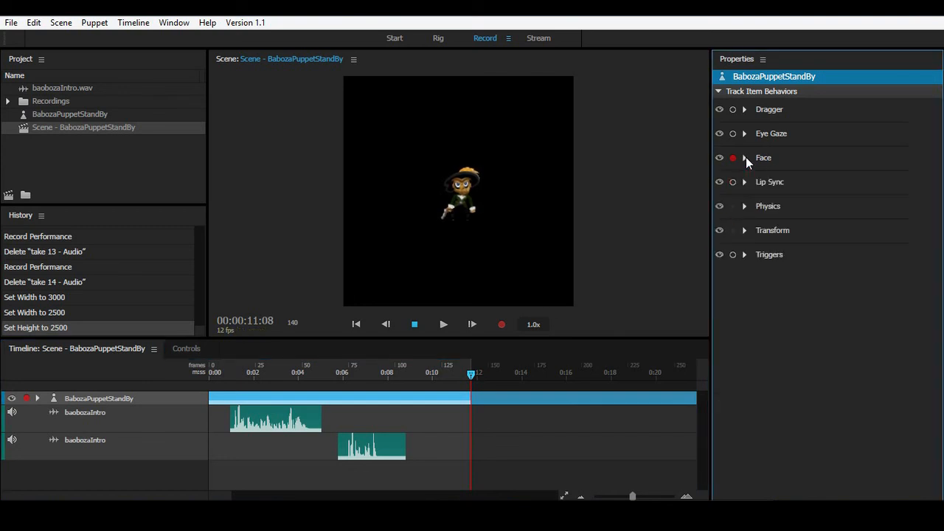
pyautogui.click(745, 231)
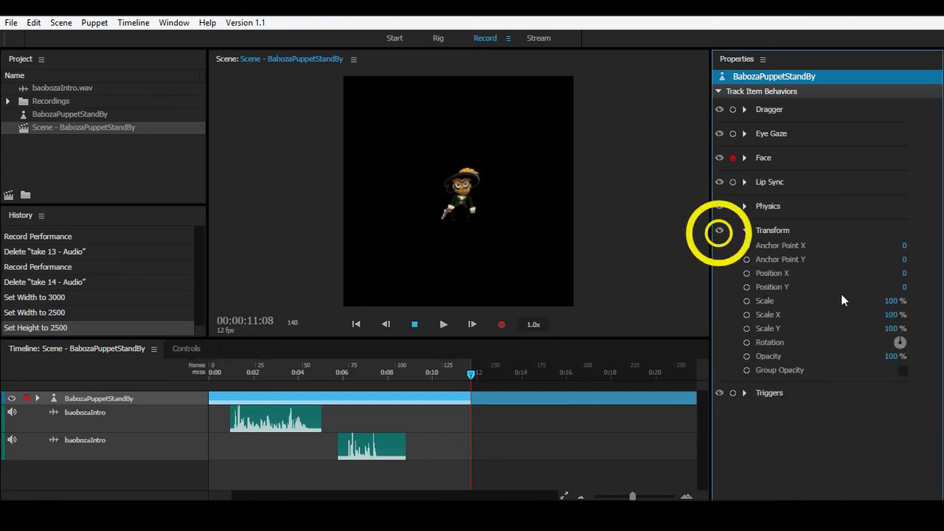
pyautogui.moveTo(890, 300); pyautogui.dragTo(897, 302)
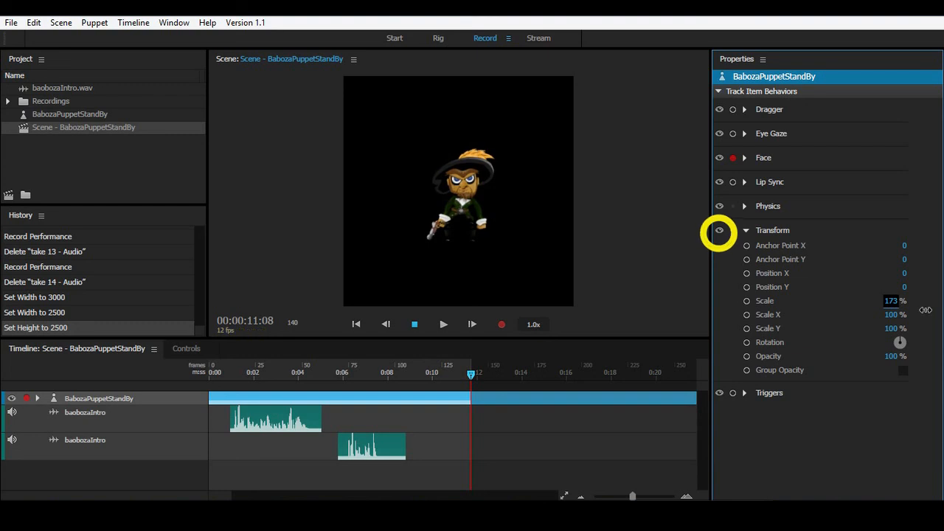
pyautogui.click(897, 302)
pyautogui.write('300')
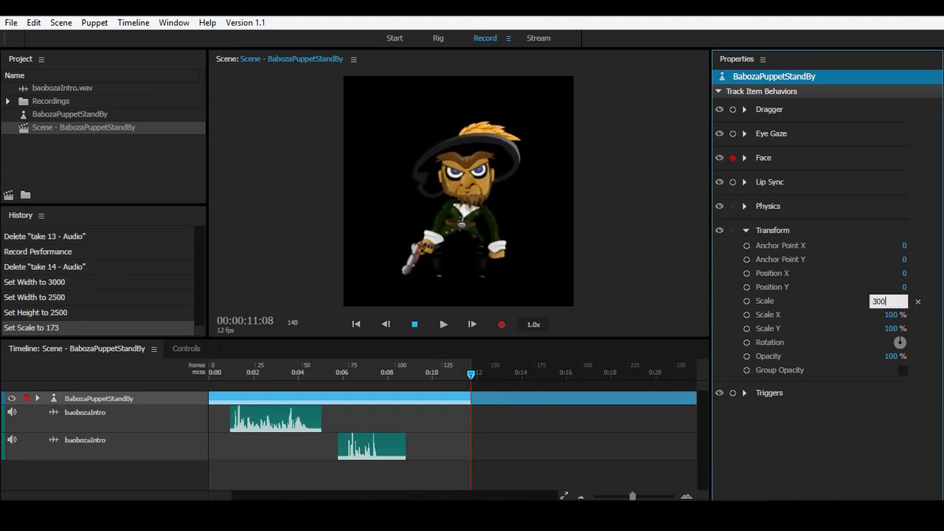
pyautogui.moveTo(890, 300); pyautogui.dragTo(840, 301)
pyautogui.write('350')
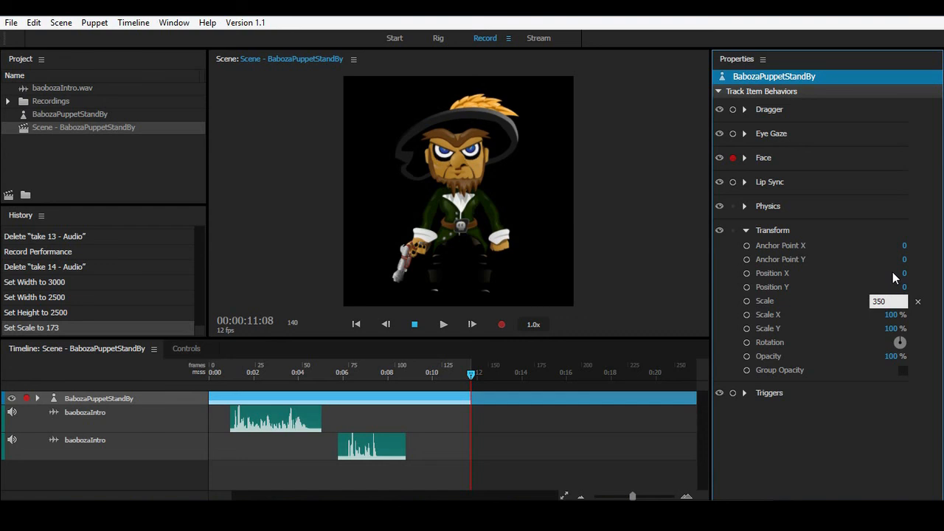
pyautogui.click(626, 249)
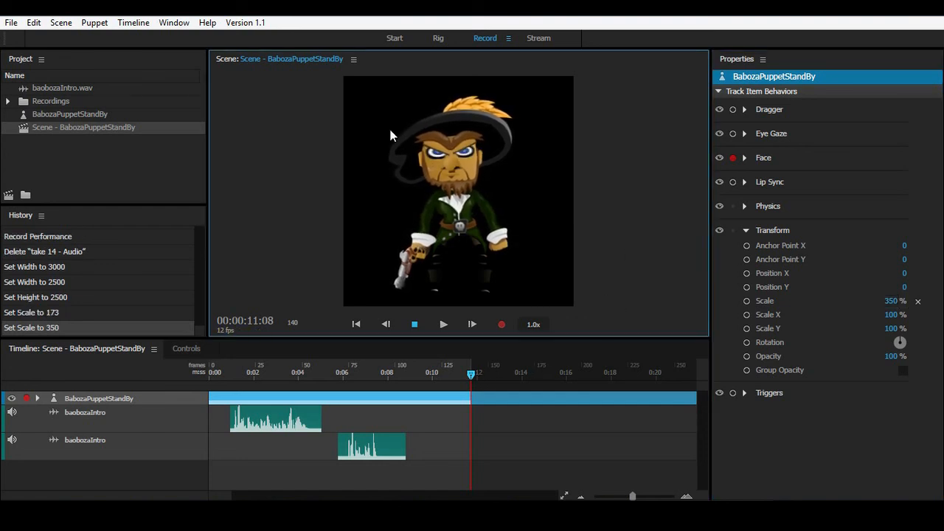
pyautogui.click(8, 27)
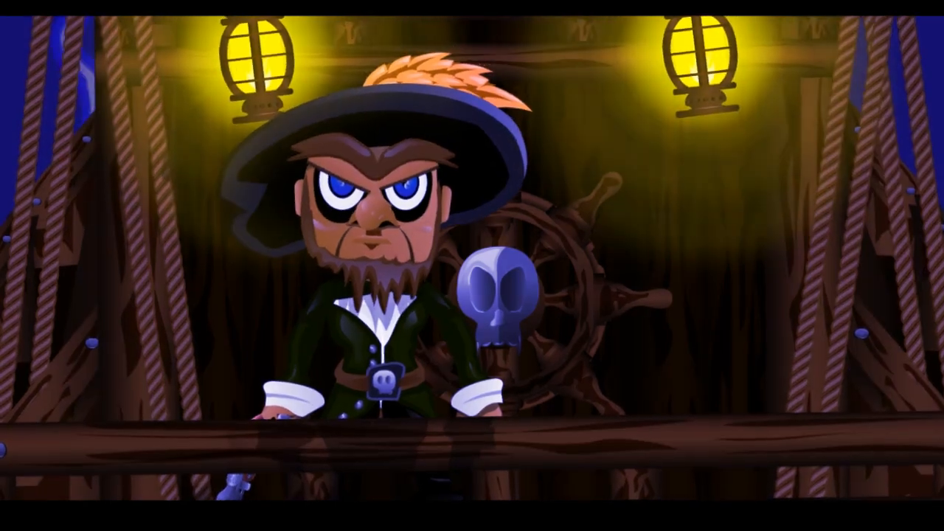